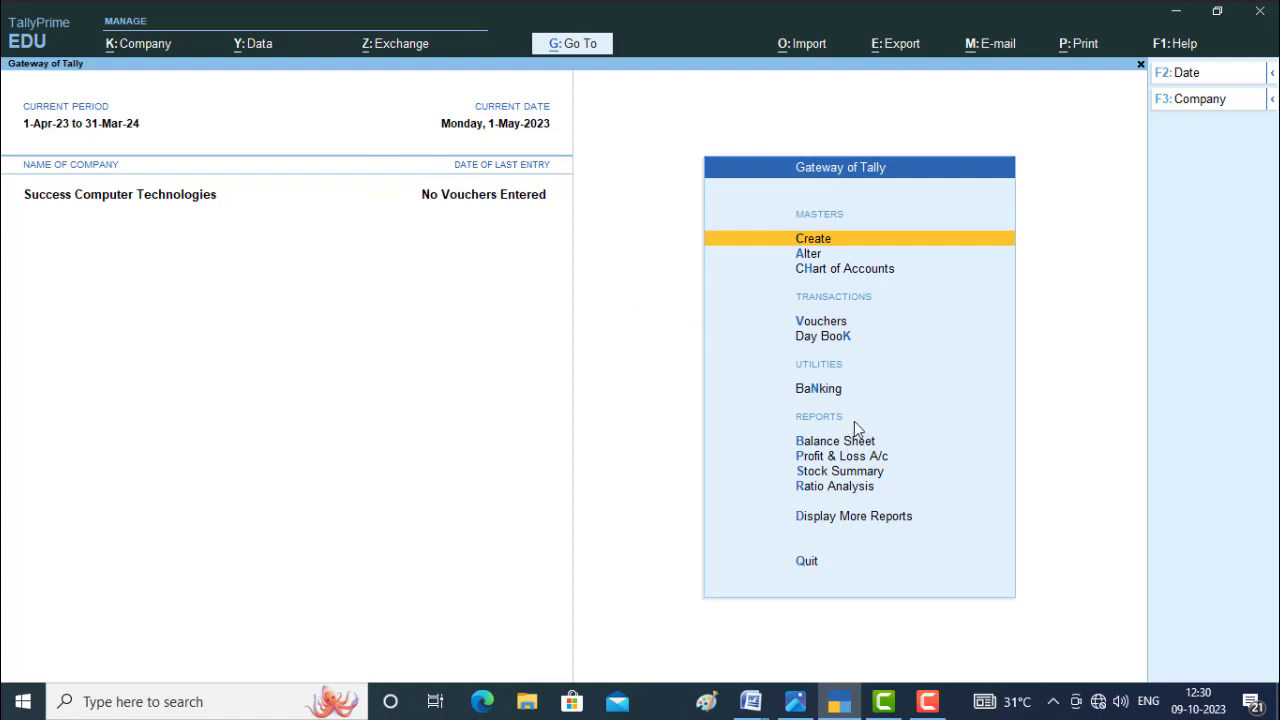
Check the required ledgers in the purchase.JPG image and open a new ledger creation form.
{"action": "left_click", "coordinate": [815, 249]}
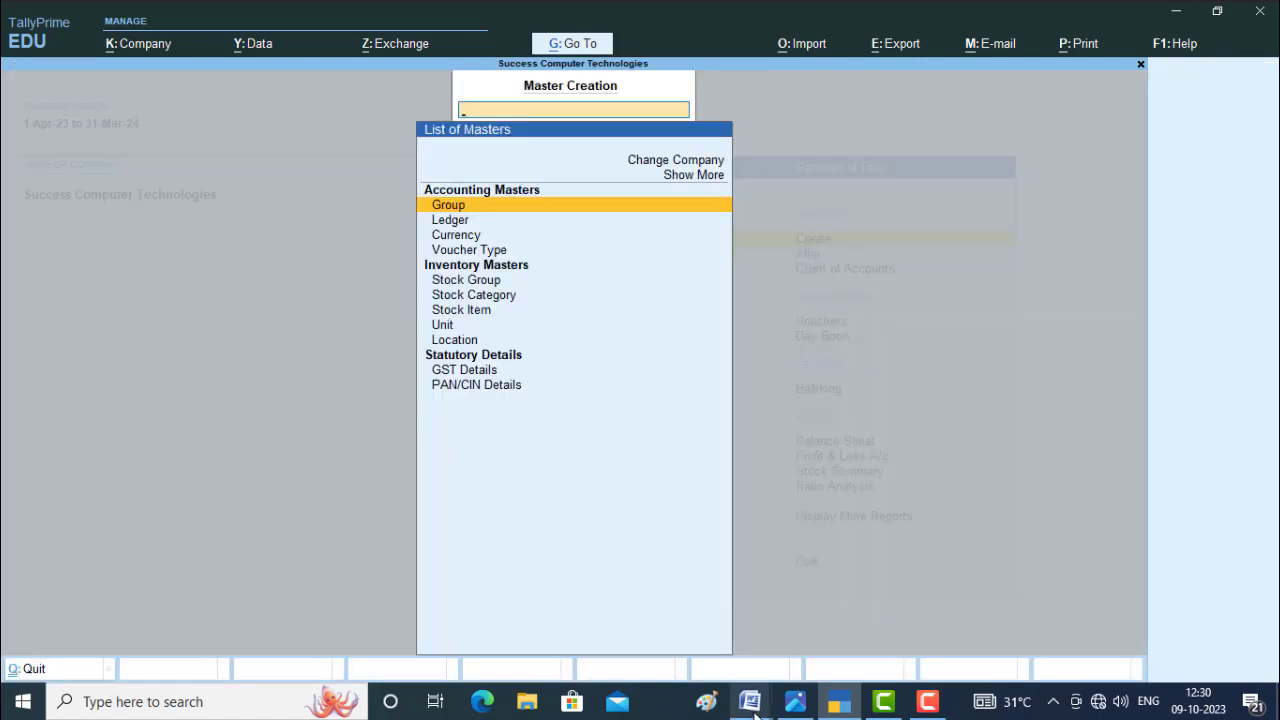
{"action": "left_click", "coordinate": [794, 704]}
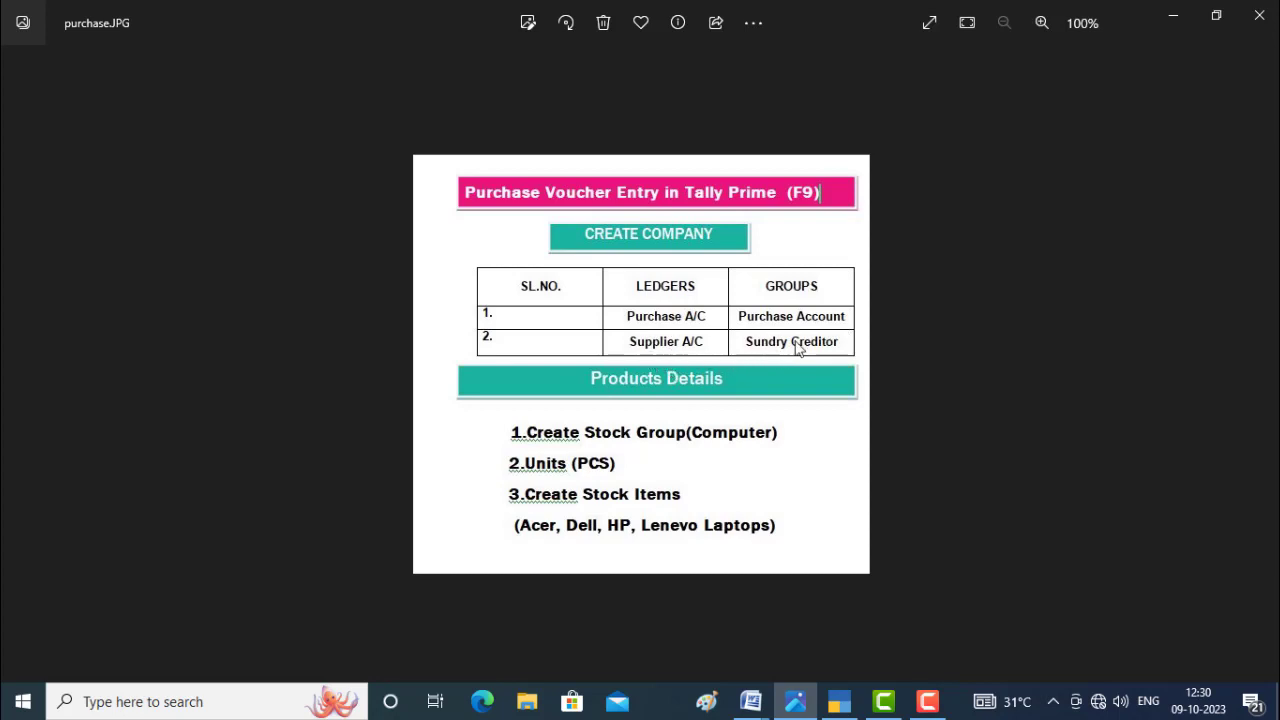
{"action": "left_click", "coordinate": [838, 703]}
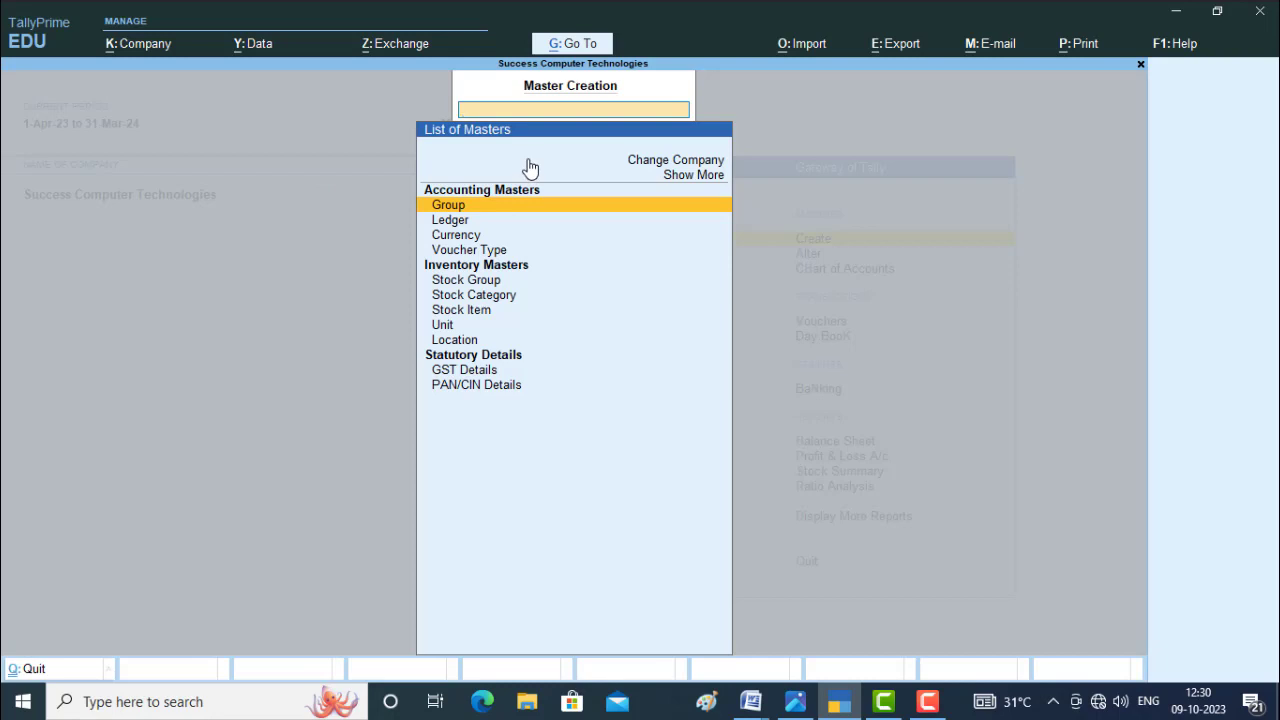
{"action": "key", "text": "Down"}
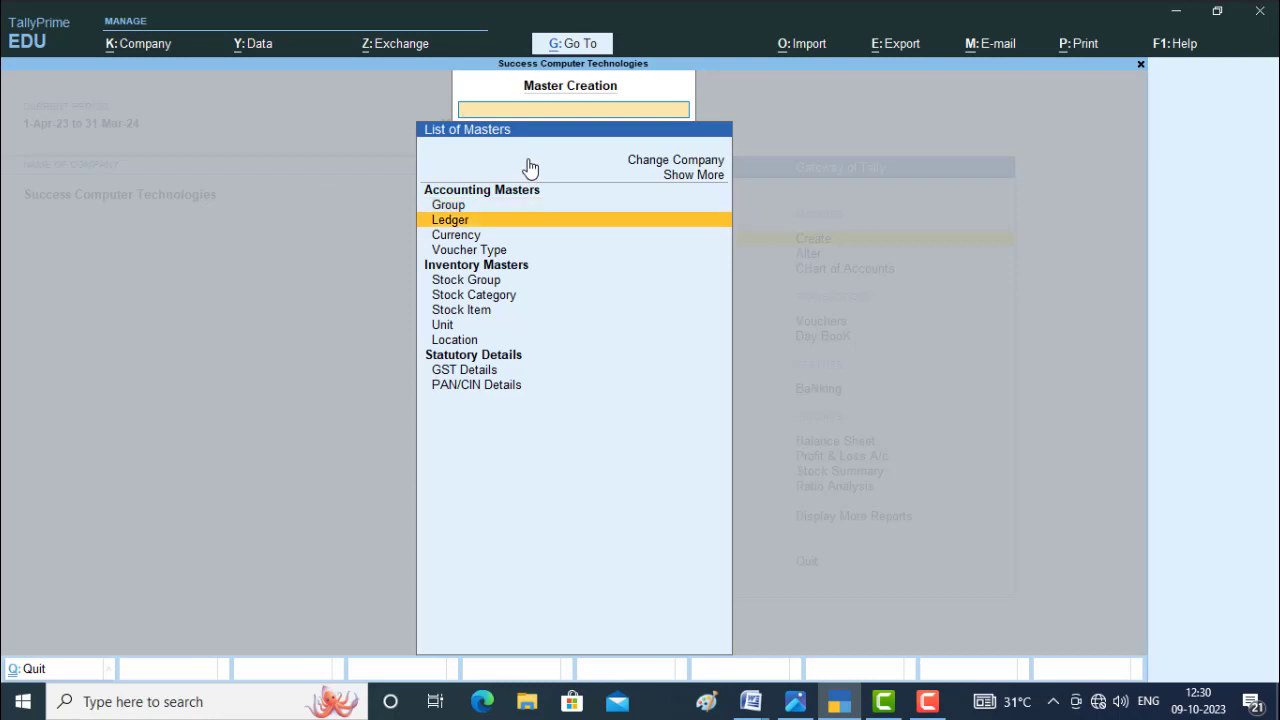
{"action": "key", "text": "Return"}
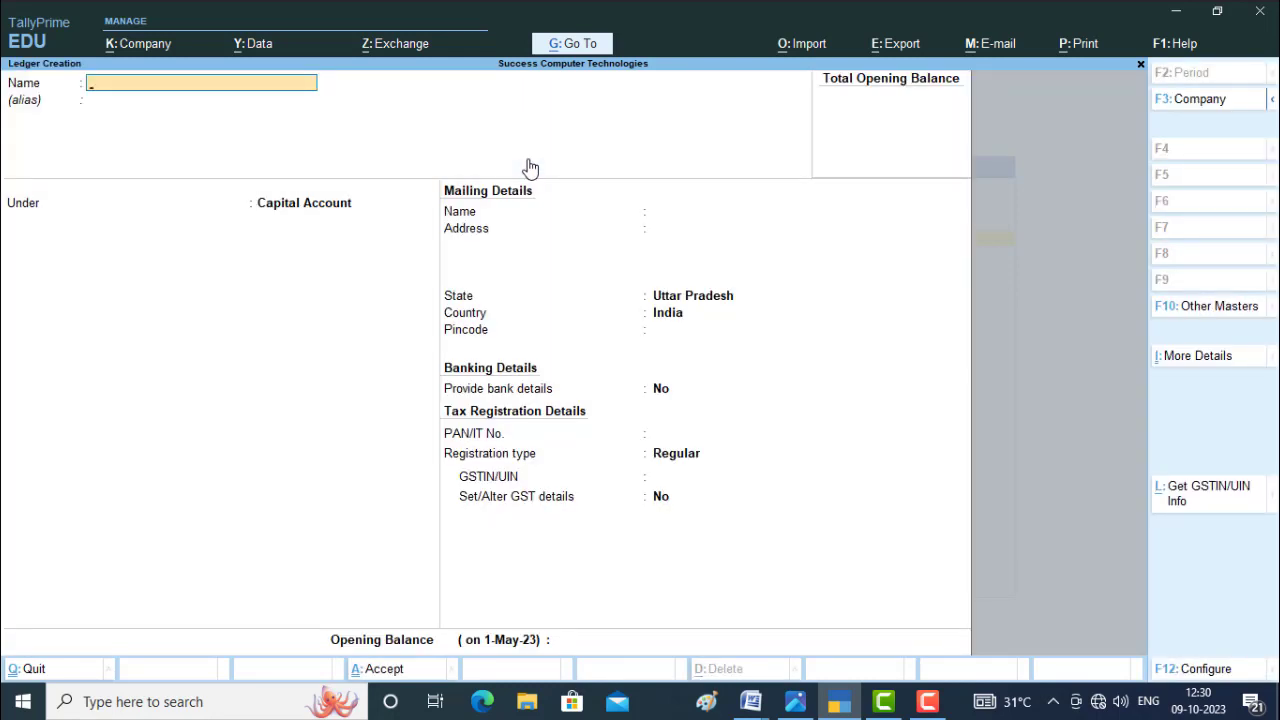
Name the new ledger "Purchase A\C" and leave its alias blank.
{"action": "type", "text": "Purchase A\\C"}
{"action": "key", "text": "Return"}
{"action": "key", "text": "Return"}
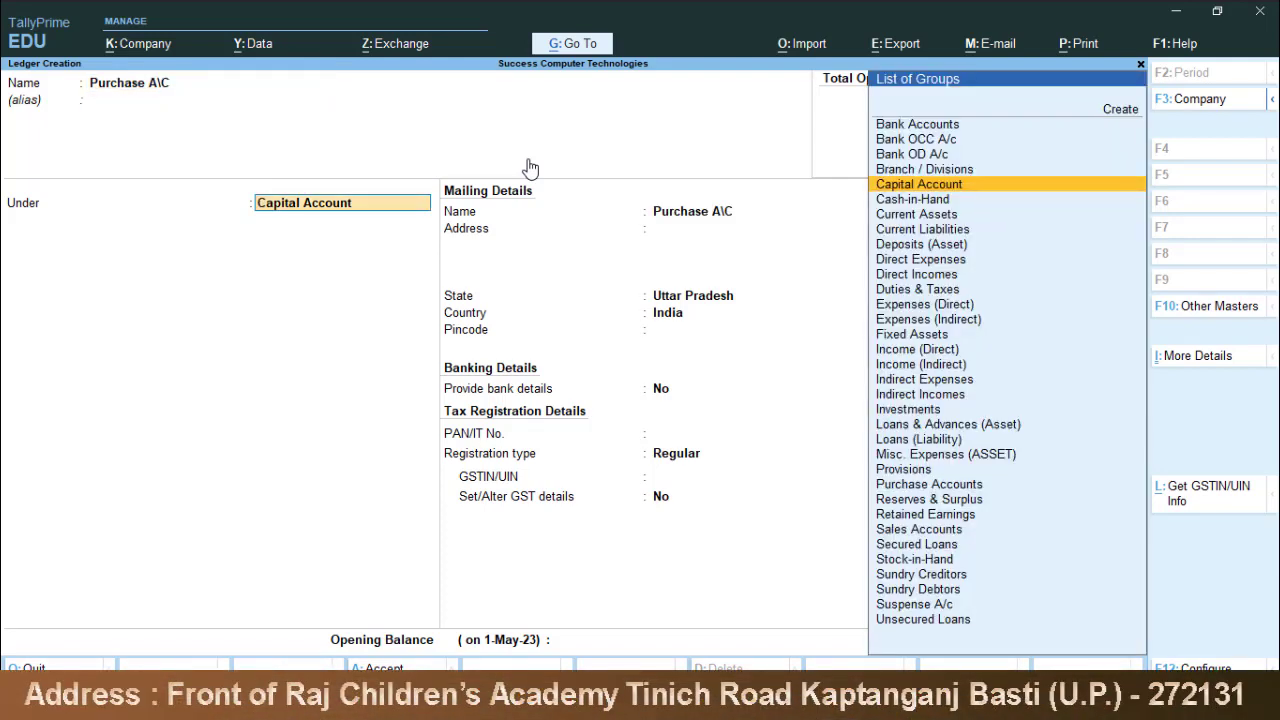
Place the ledger under Purchase Accounts with Goods as the type of supply, and save it.
{"action": "type", "text": "Purch"}
{"action": "key", "text": "Return"}
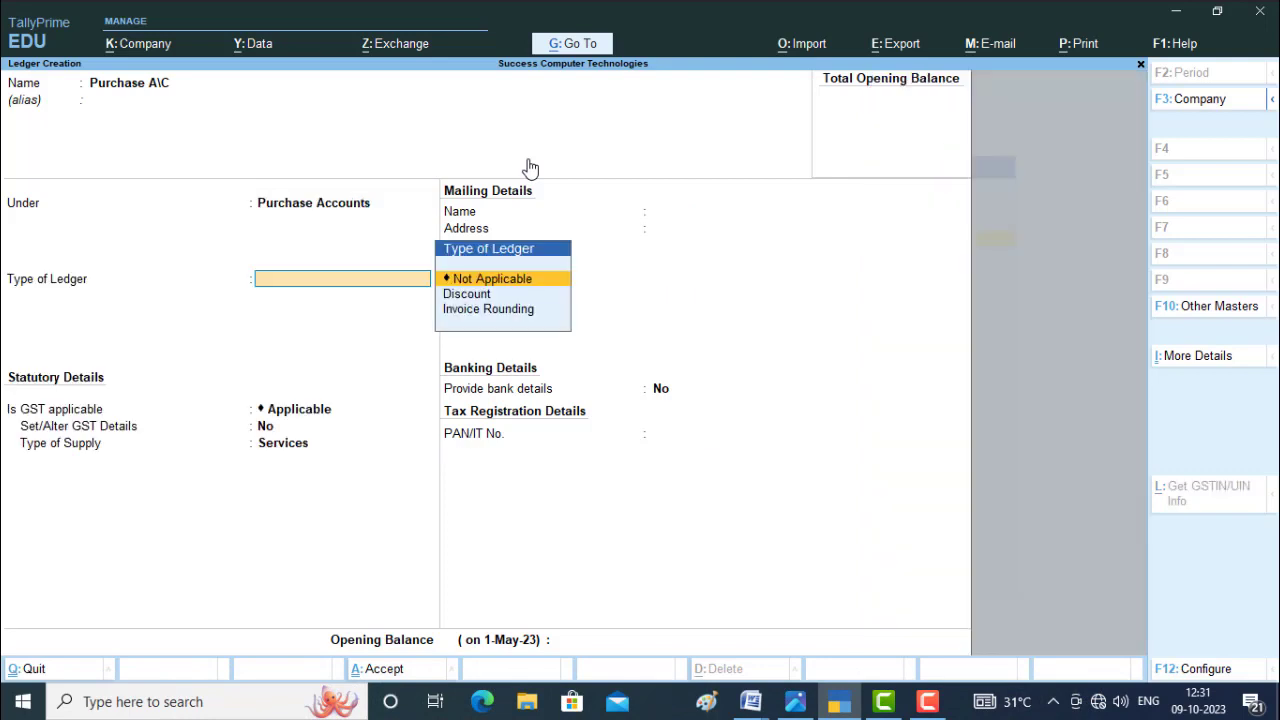
{"action": "key", "text": "Return"}
{"action": "key", "text": "Return"}
{"action": "key", "text": "Return"}
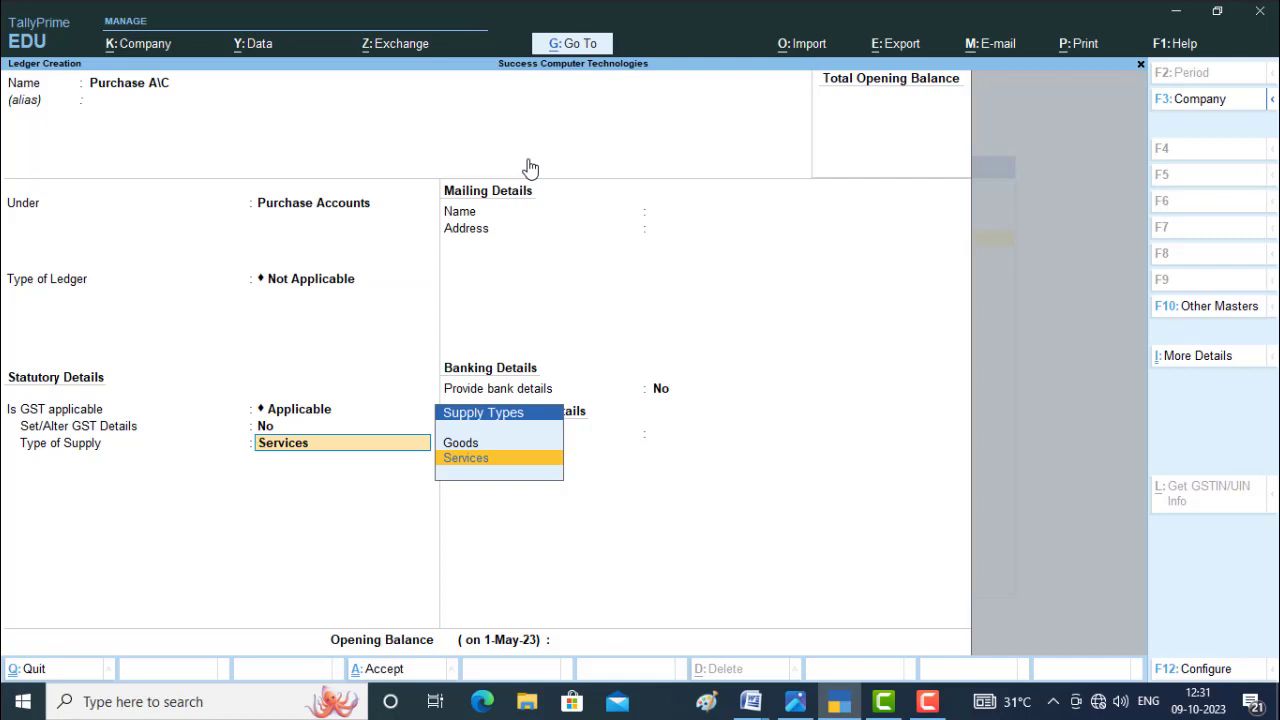
{"action": "key", "text": "Up"}
{"action": "key", "text": "Return"}
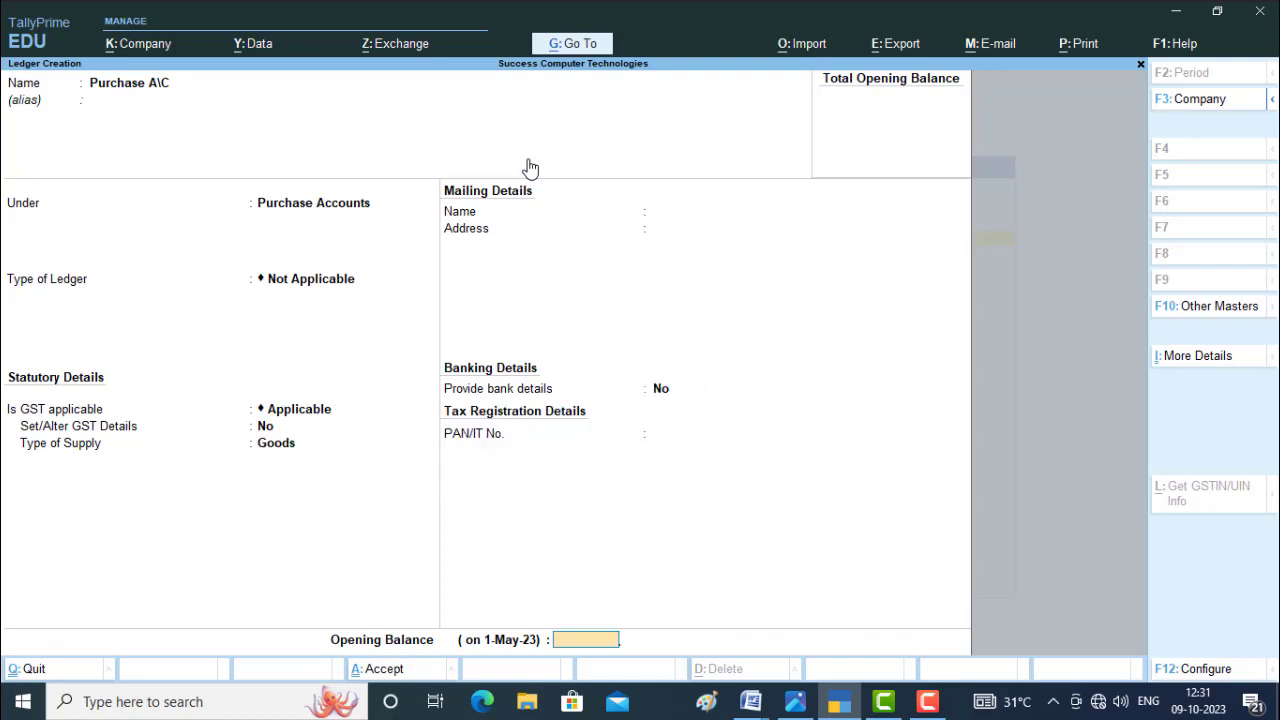
{"action": "key", "text": "Return"}
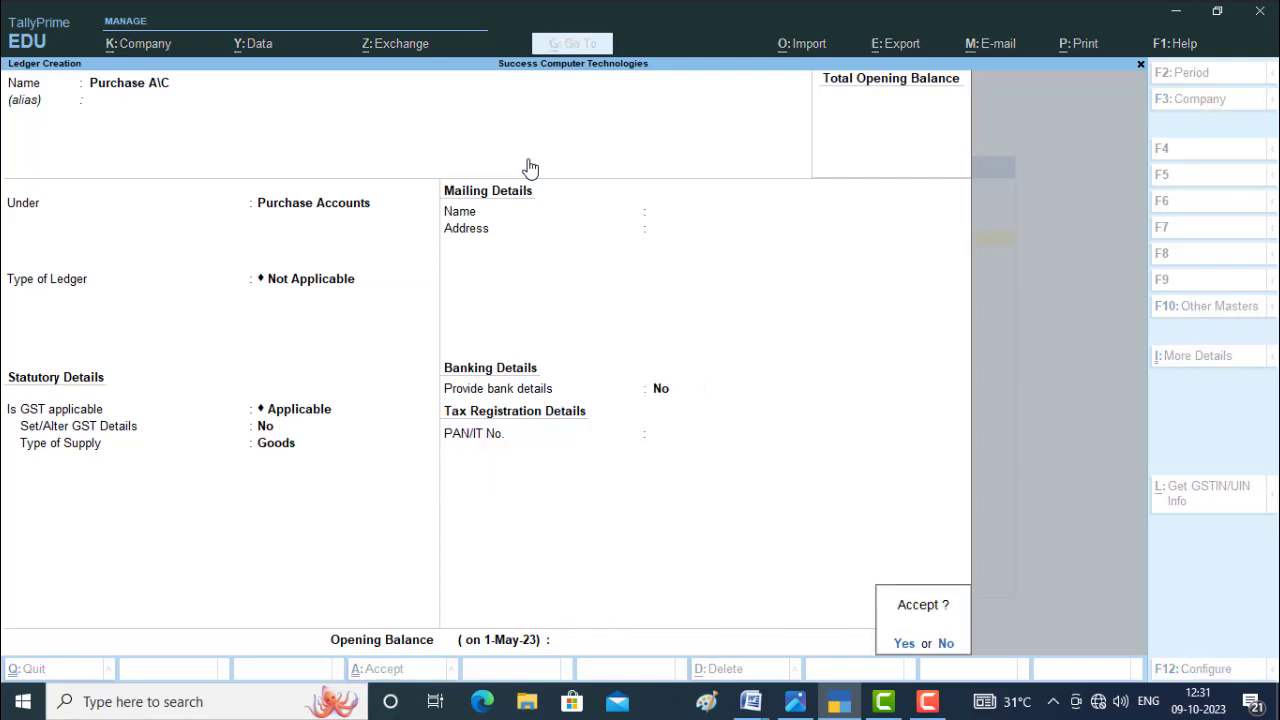
{"action": "key", "text": "Return"}
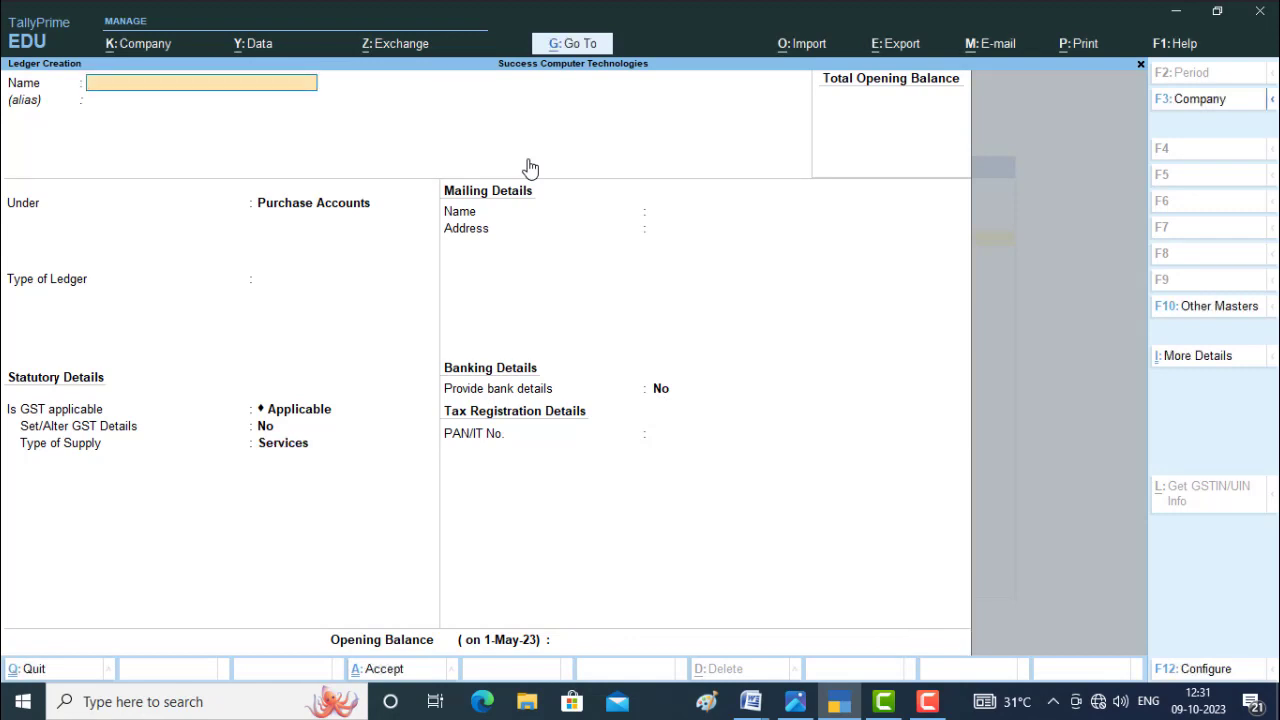
Name the next ledger "Supplier A|C" and place it under the Sundry Creditors group.
{"action": "type", "text": "Su"}
{"action": "type", "text": "pplier A/"}
{"action": "key", "text": "BackSpace"}
{"action": "type", "text": "|C"}
{"action": "key", "text": "Return"}
{"action": "key", "text": "Return"}
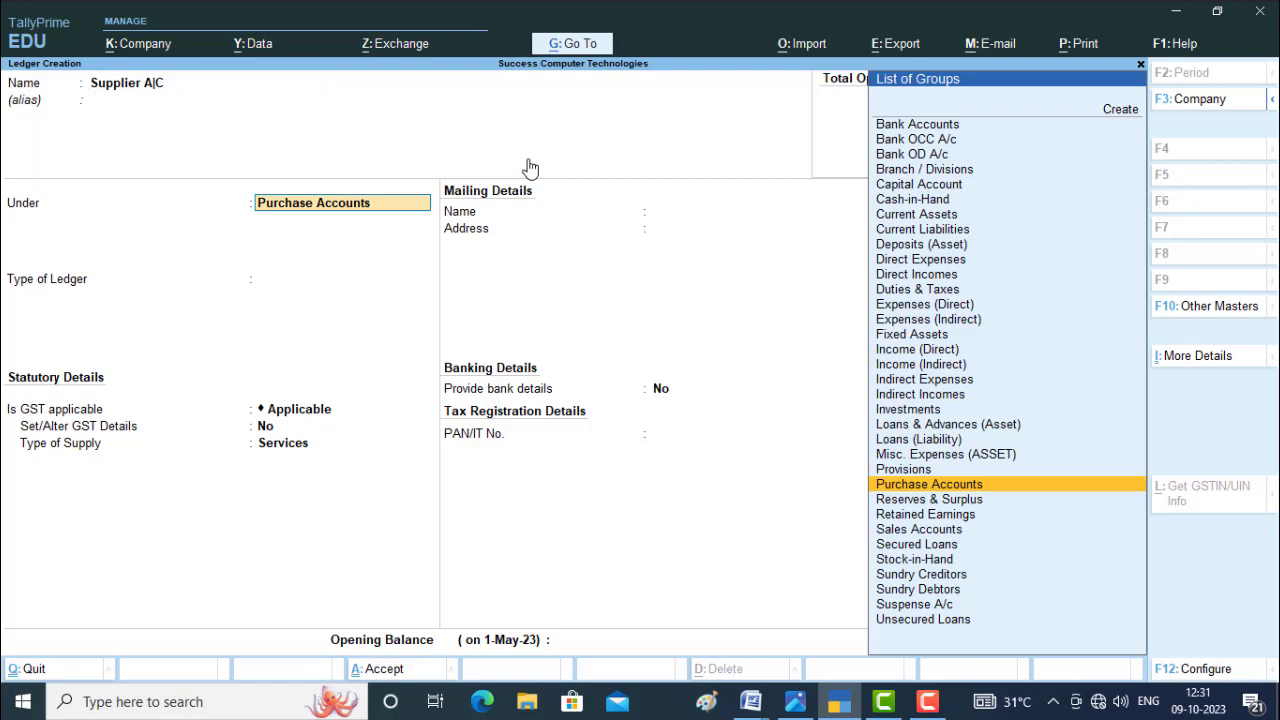
{"action": "type", "text": "S"}
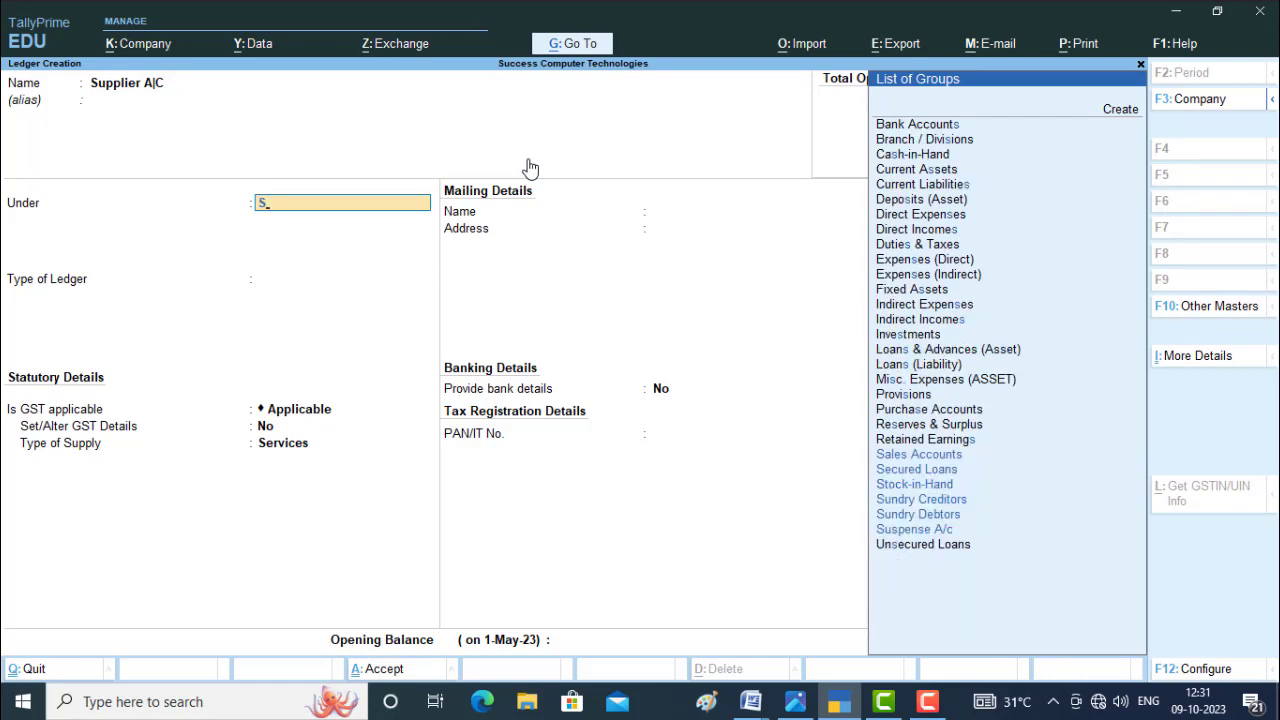
{"action": "type", "text": "undr"}
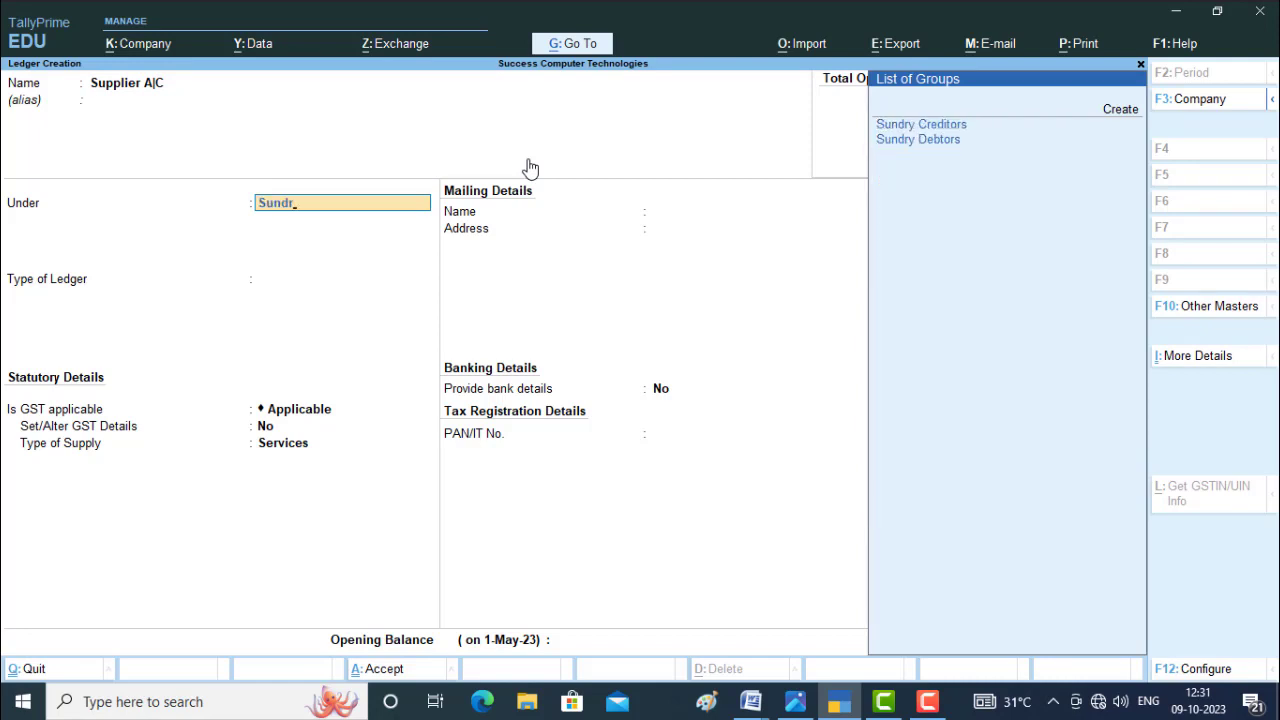
{"action": "left_click", "coordinate": [912, 128]}
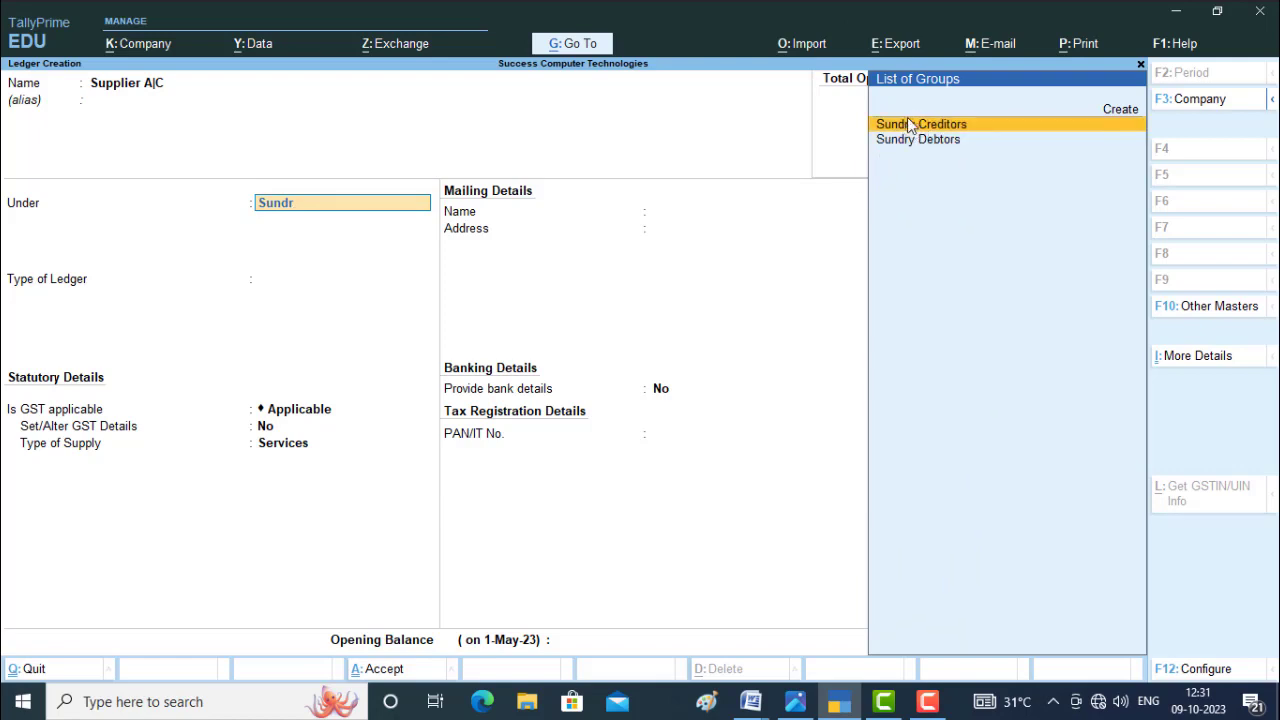
{"action": "left_click", "coordinate": [908, 125]}
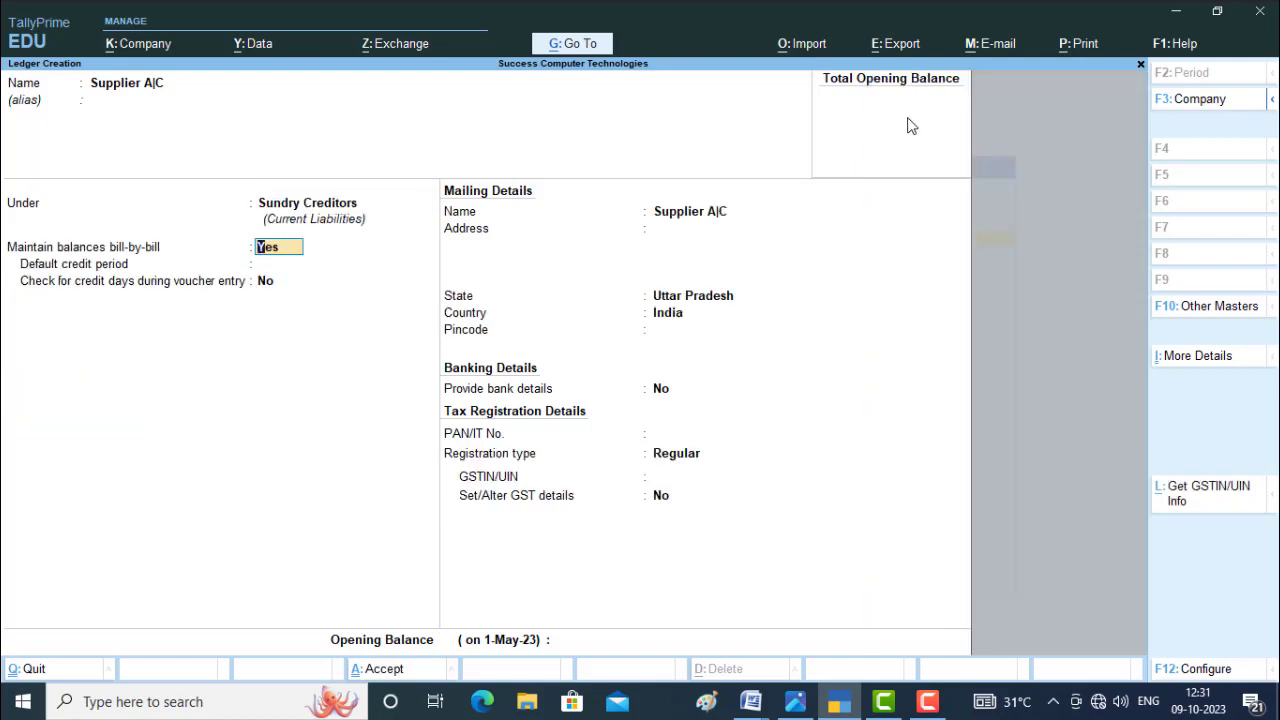
Save the supplier ledger with bill-by-bill balances and the state Uttar Pradesh, and leave ledger creation.
{"action": "key", "text": "Return"}
{"action": "key", "text": "Return"}
{"action": "key", "text": "Return"}
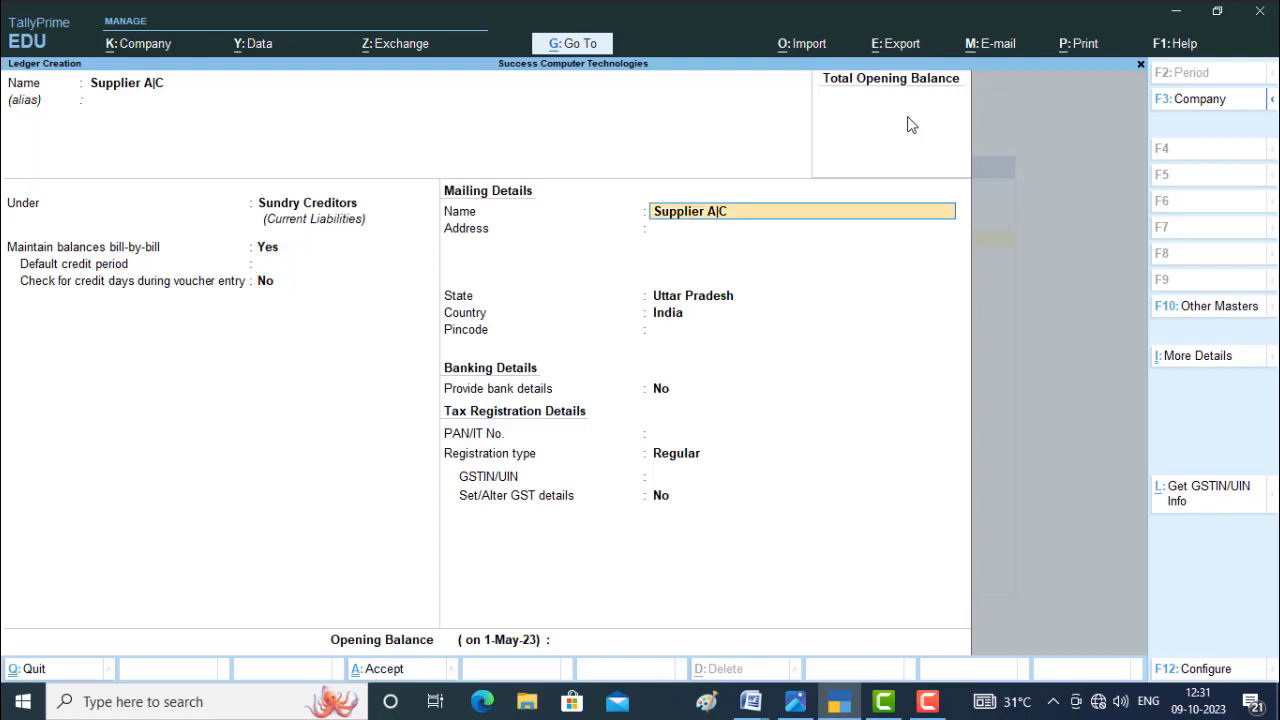
{"action": "key", "text": "Return"}
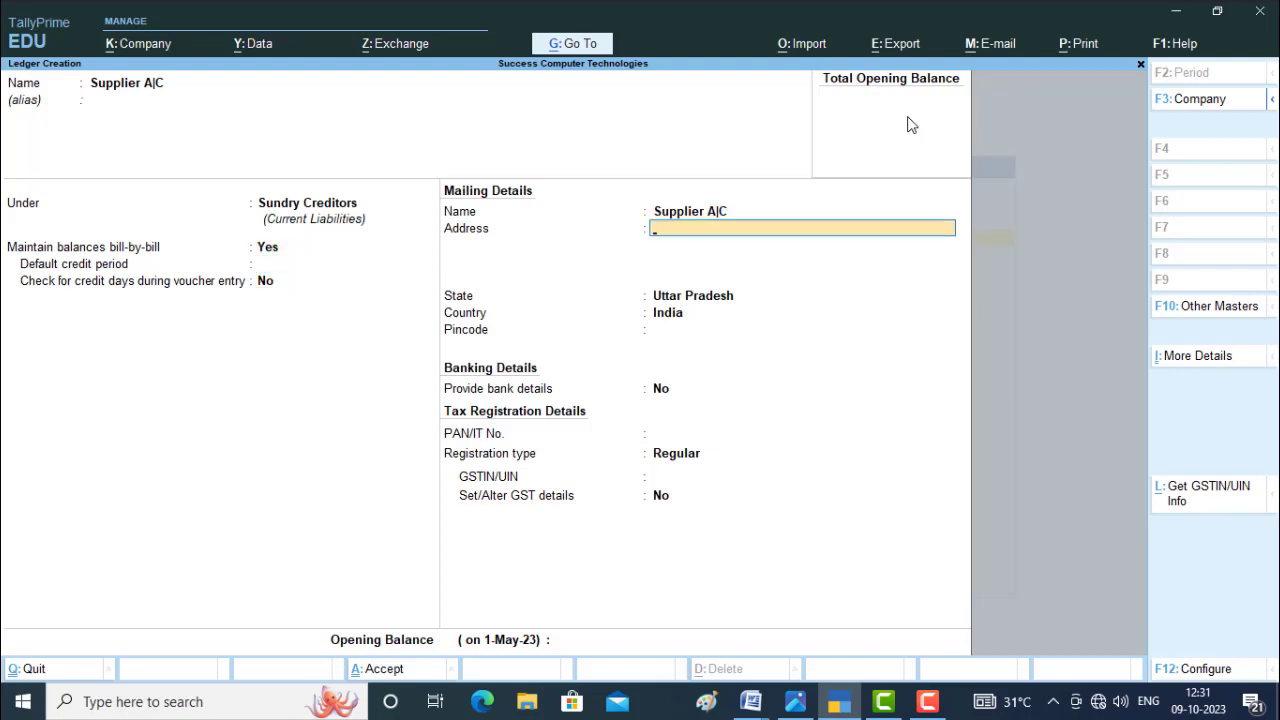
{"action": "key", "text": "Return"}
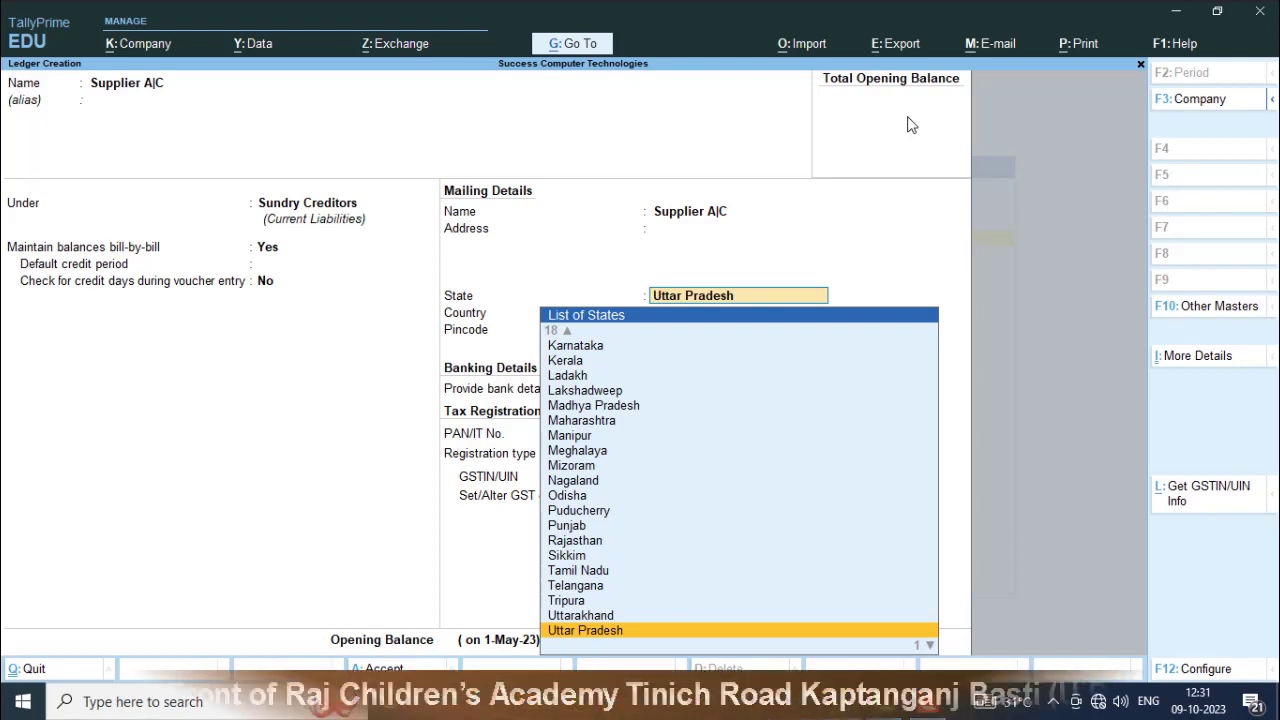
{"action": "key", "text": "Return"}
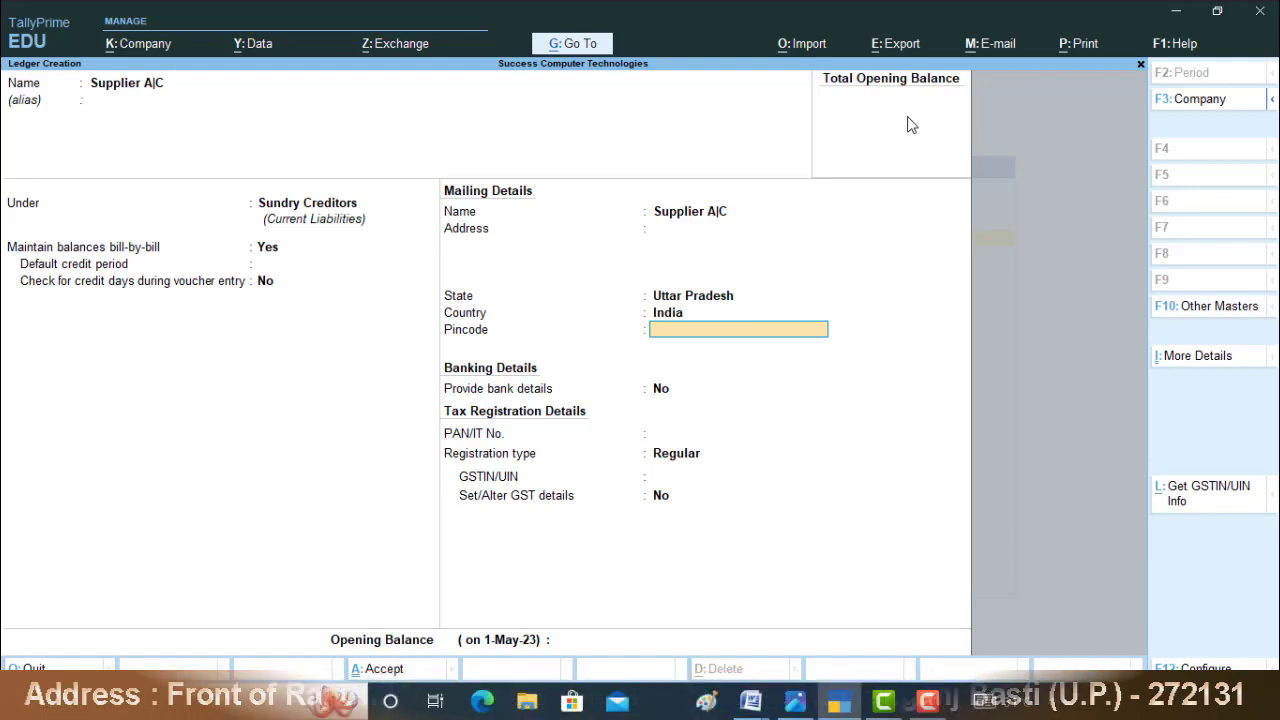
{"action": "key", "text": "ctrl"}
{"action": "key", "text": "ctrl+a"}
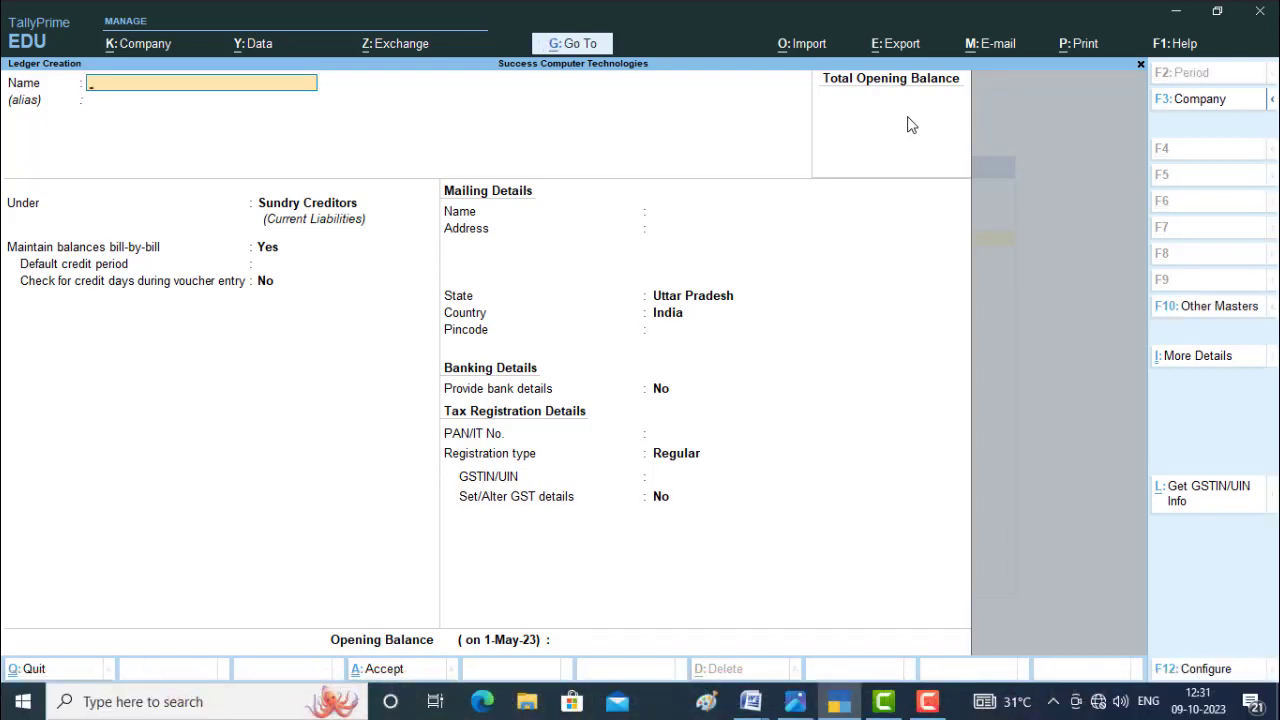
{"action": "key", "text": "Escape"}
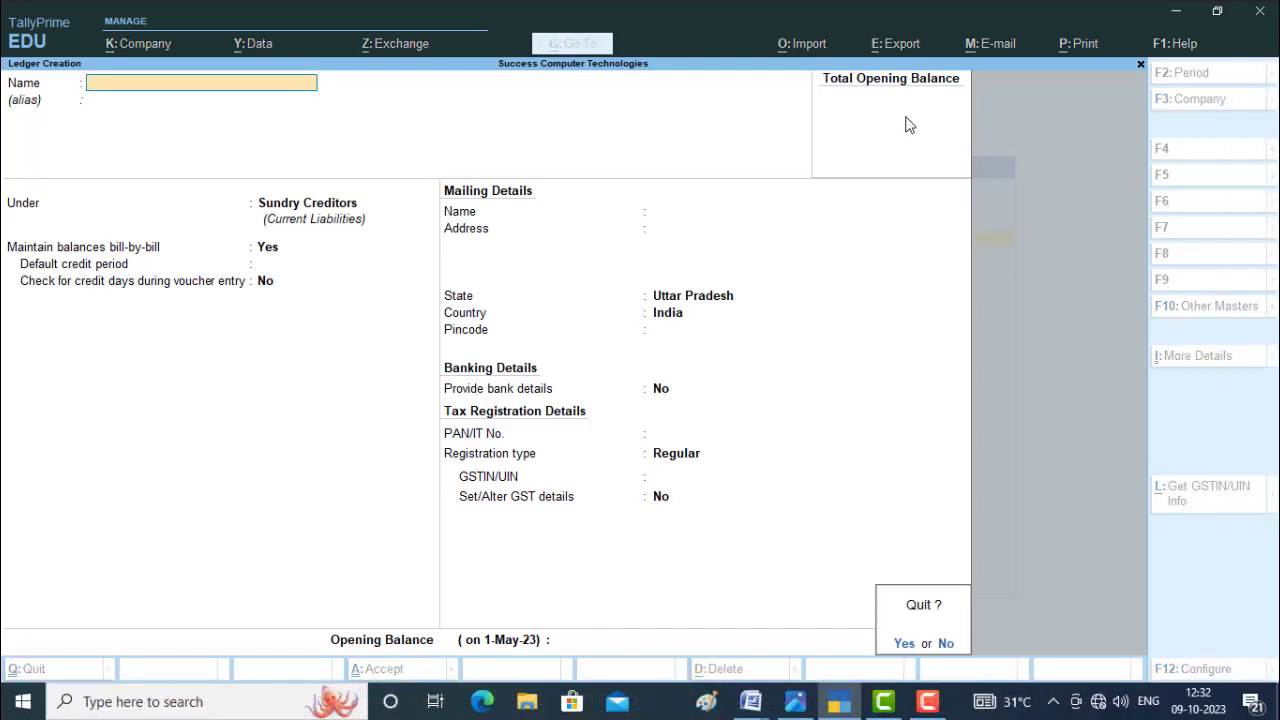
{"action": "key", "text": "y"}
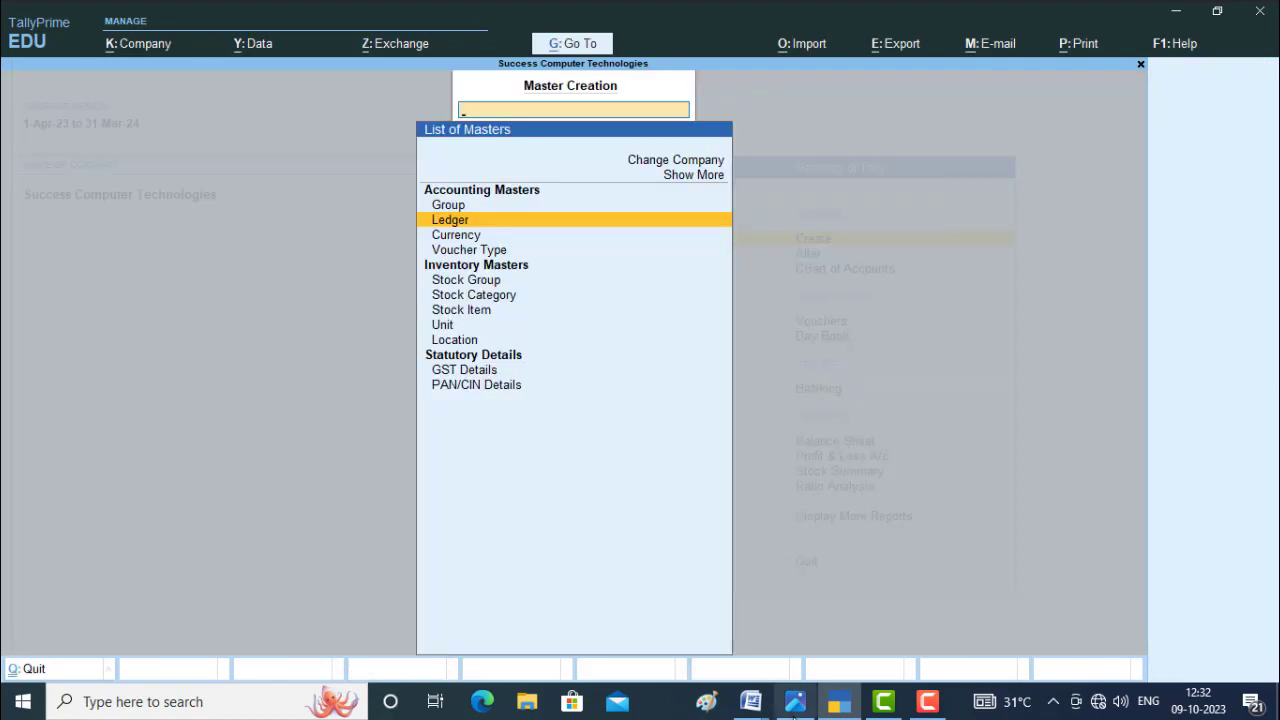
Check the product details in the purchase.JPG image and open a new stock group creation form.
{"action": "left_click", "coordinate": [795, 701]}
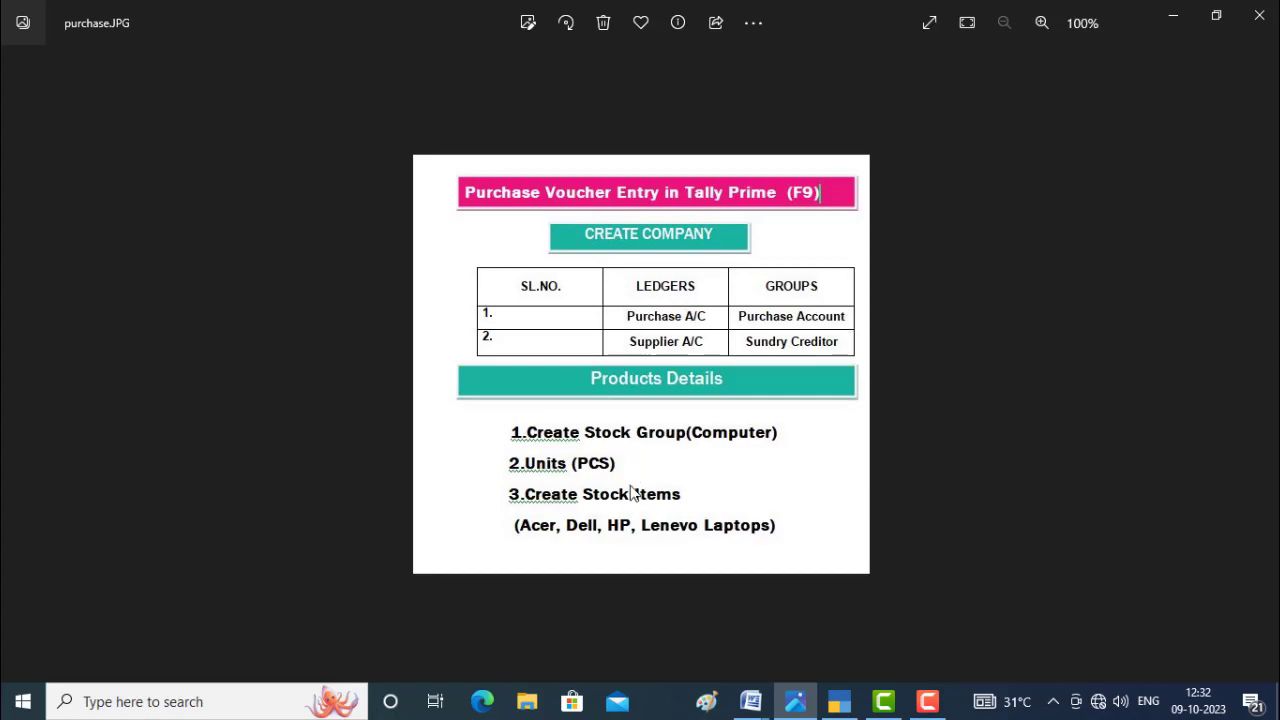
{"action": "left_click", "coordinate": [1173, 15]}
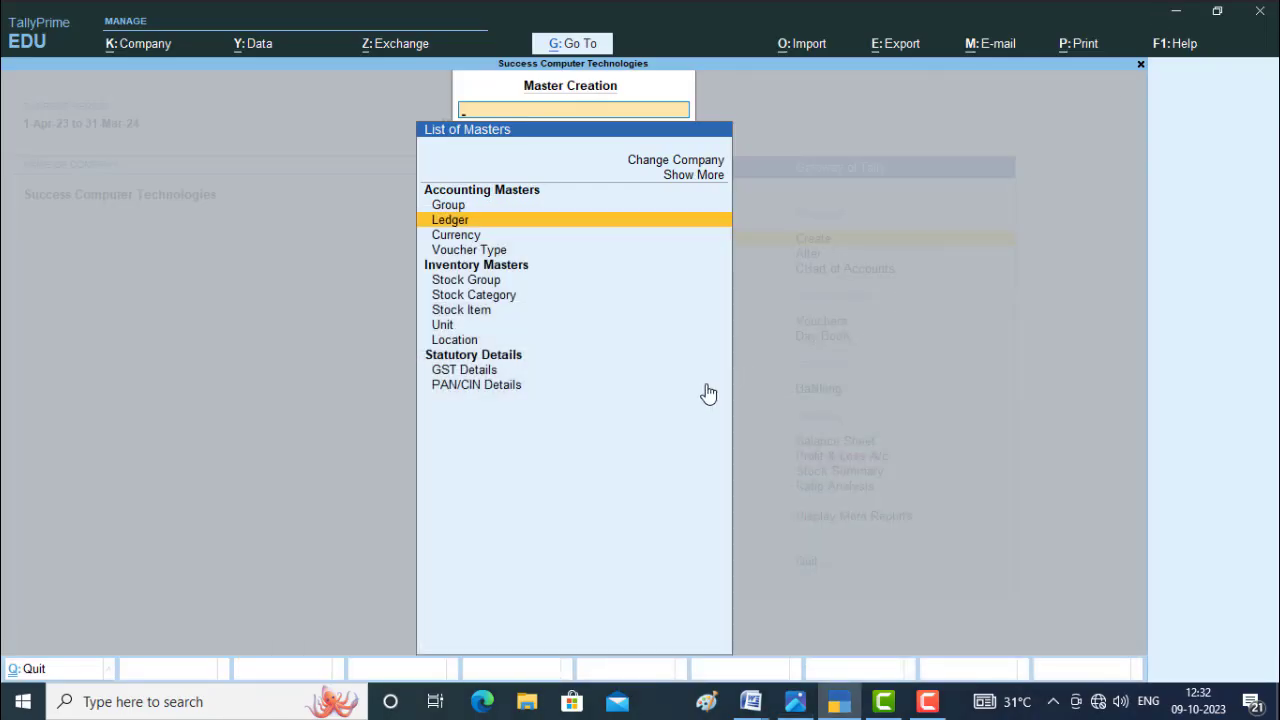
{"action": "key", "text": "Down"}
{"action": "key", "text": "Down"}
{"action": "key", "text": "Down"}
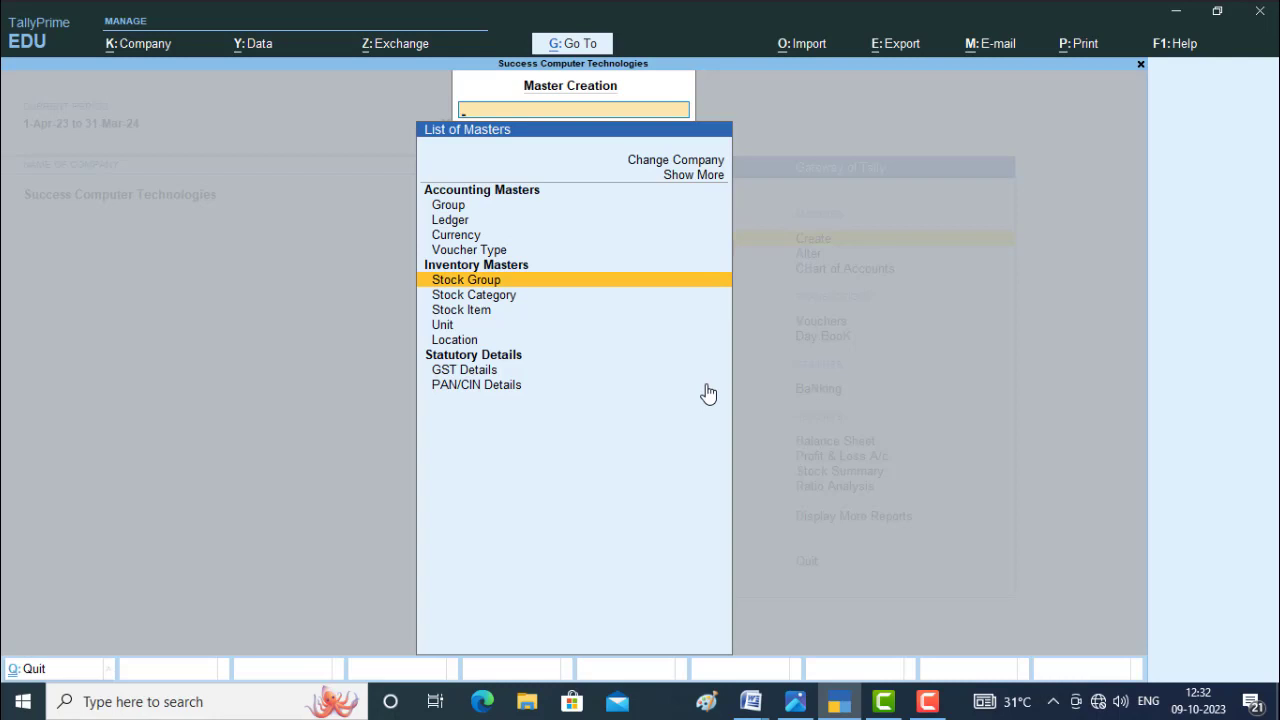
{"action": "key", "text": "Return"}
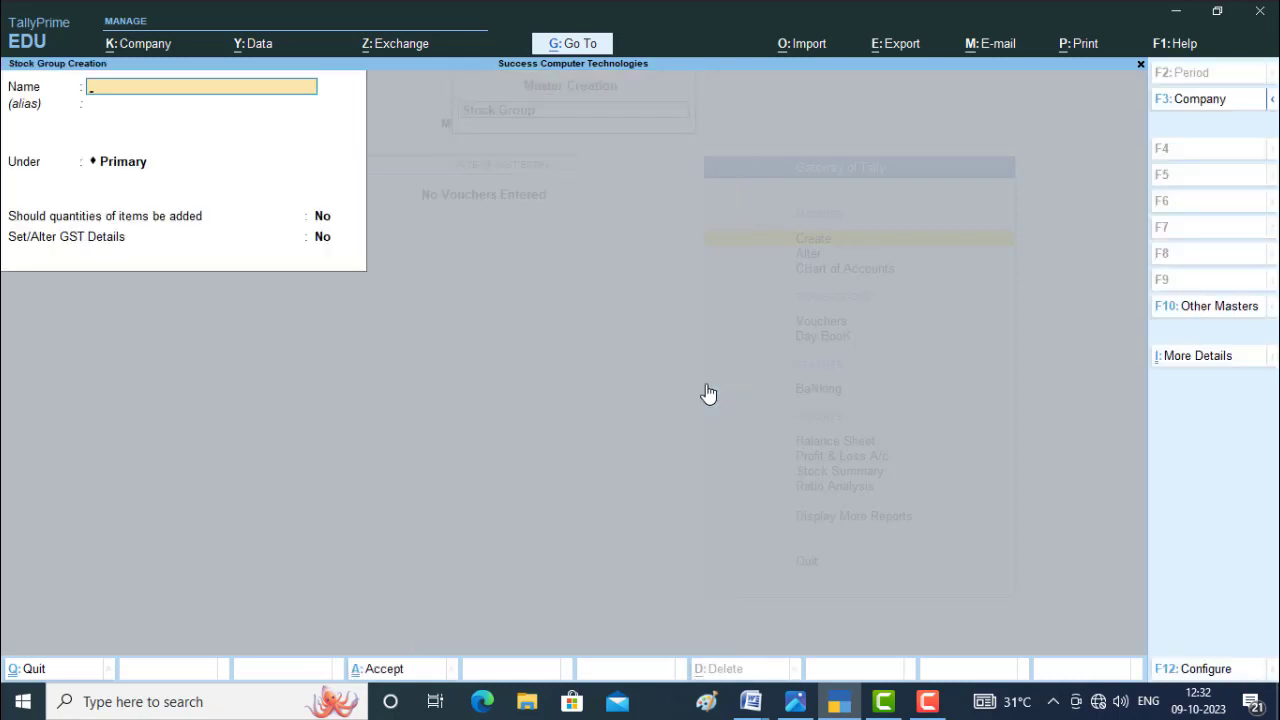
Create a stock group named Computer under Primary and leave stock group creation.
{"action": "type", "text": "Computer"}
{"action": "key", "text": "Return"}
{"action": "key", "text": "Return"}
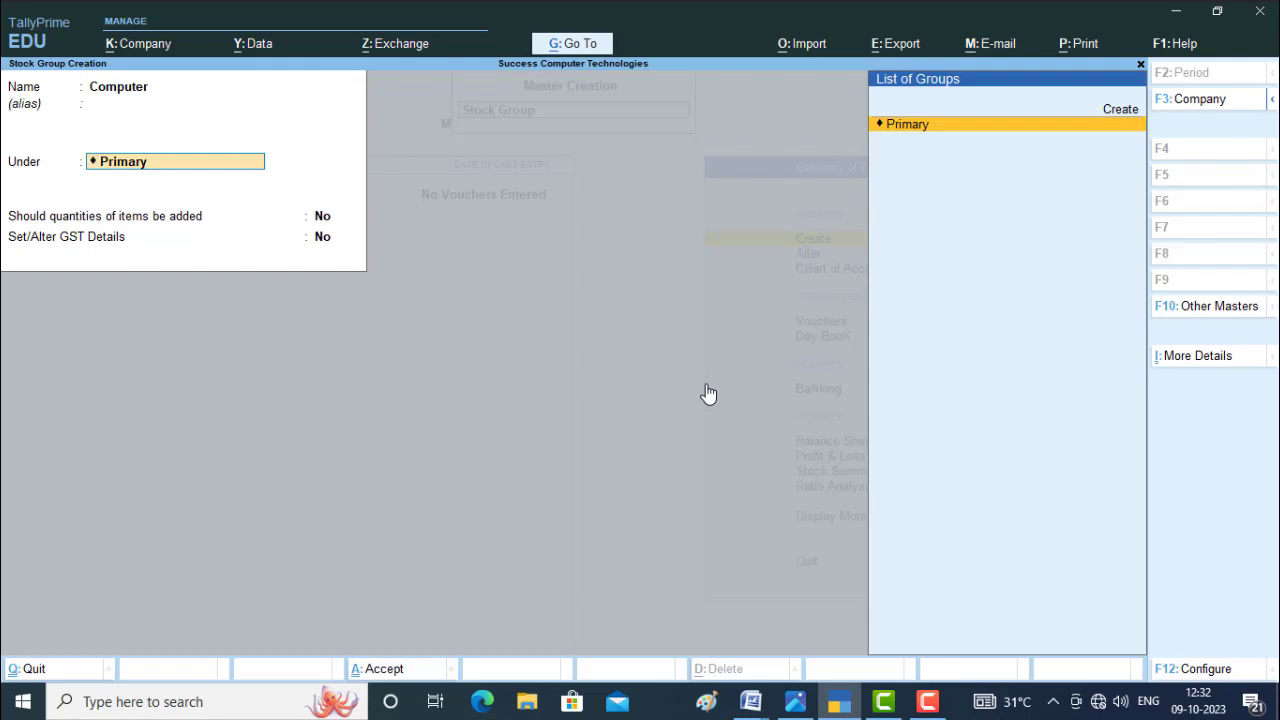
{"action": "key", "text": "Return"}
{"action": "key", "text": "Return"}
{"action": "key", "text": "Return"}
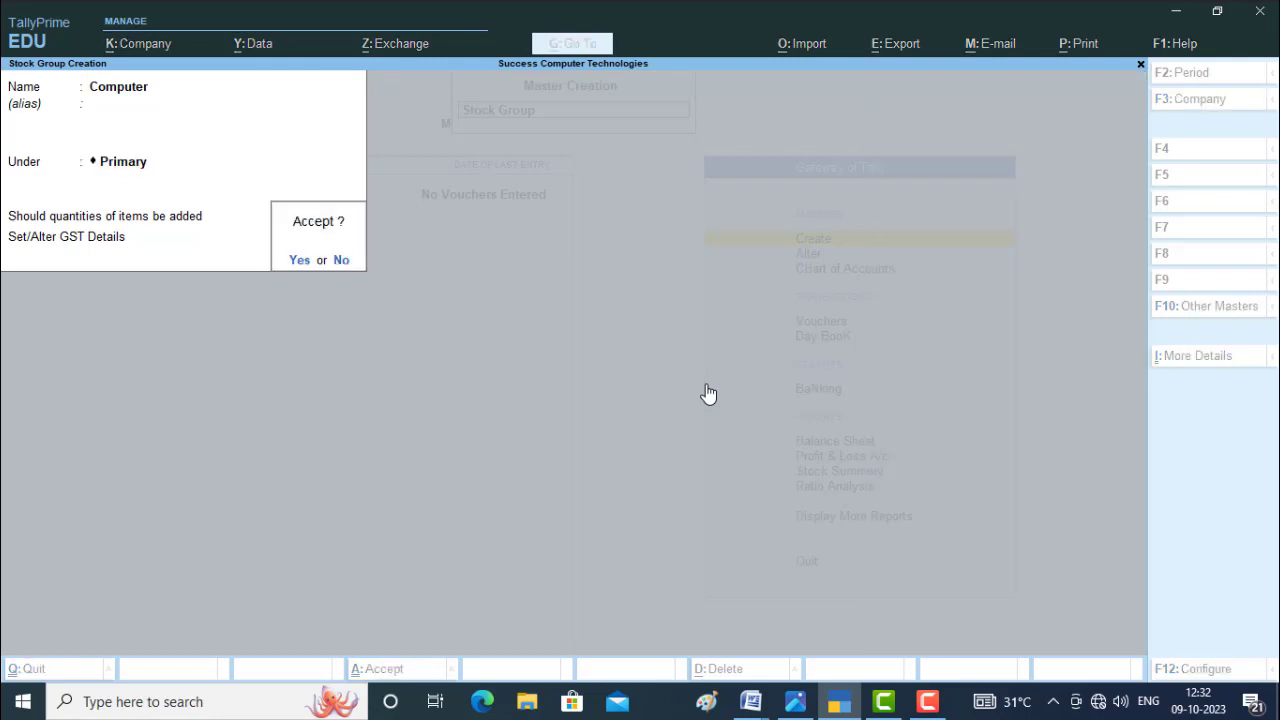
{"action": "key", "text": "Return"}
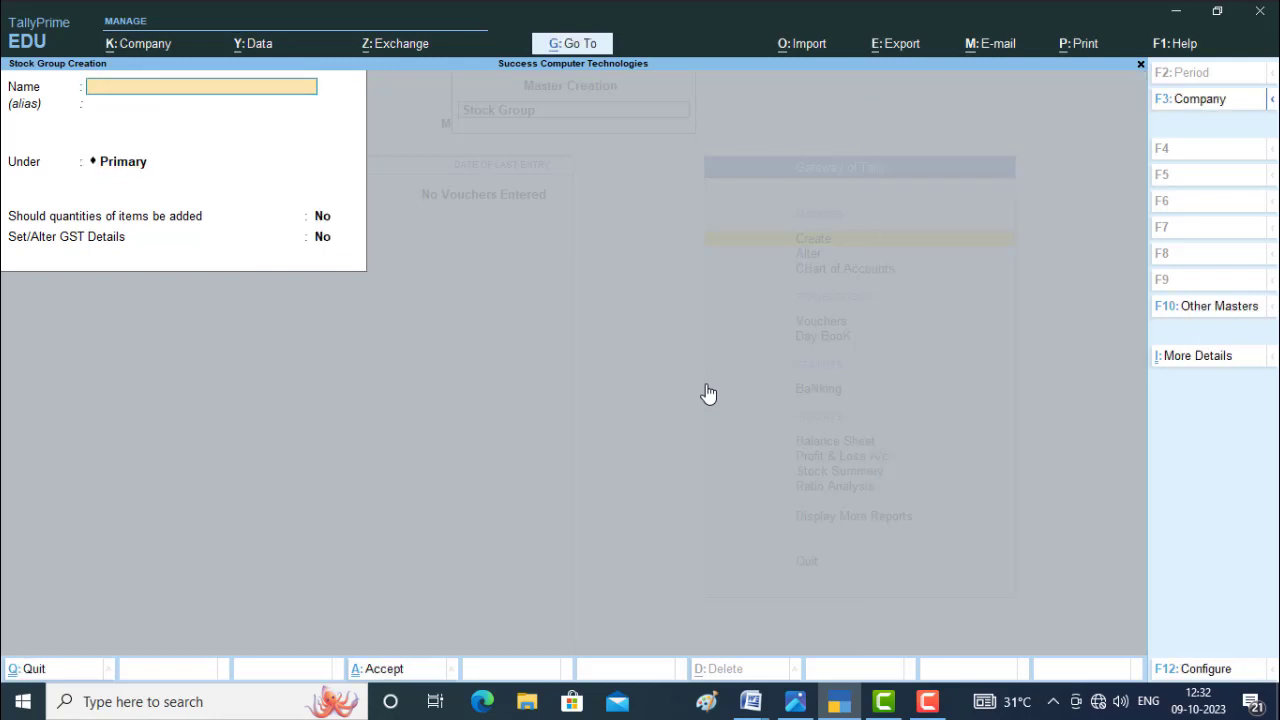
{"action": "key", "text": "Escape"}
{"action": "key", "text": "Return"}
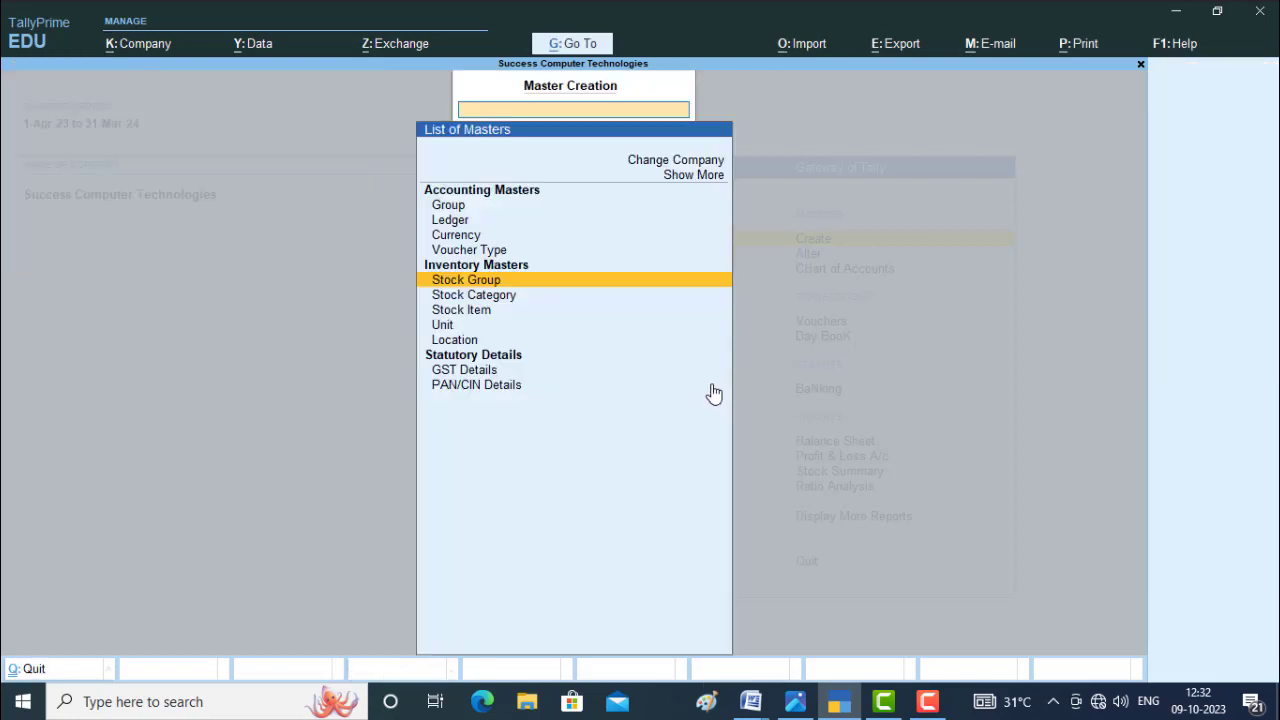
Start a new simple unit with the symbol PCS and the formal name Per Pieces.
{"action": "key", "text": "Down"}
{"action": "key", "text": "Down"}
{"action": "key", "text": "Down"}
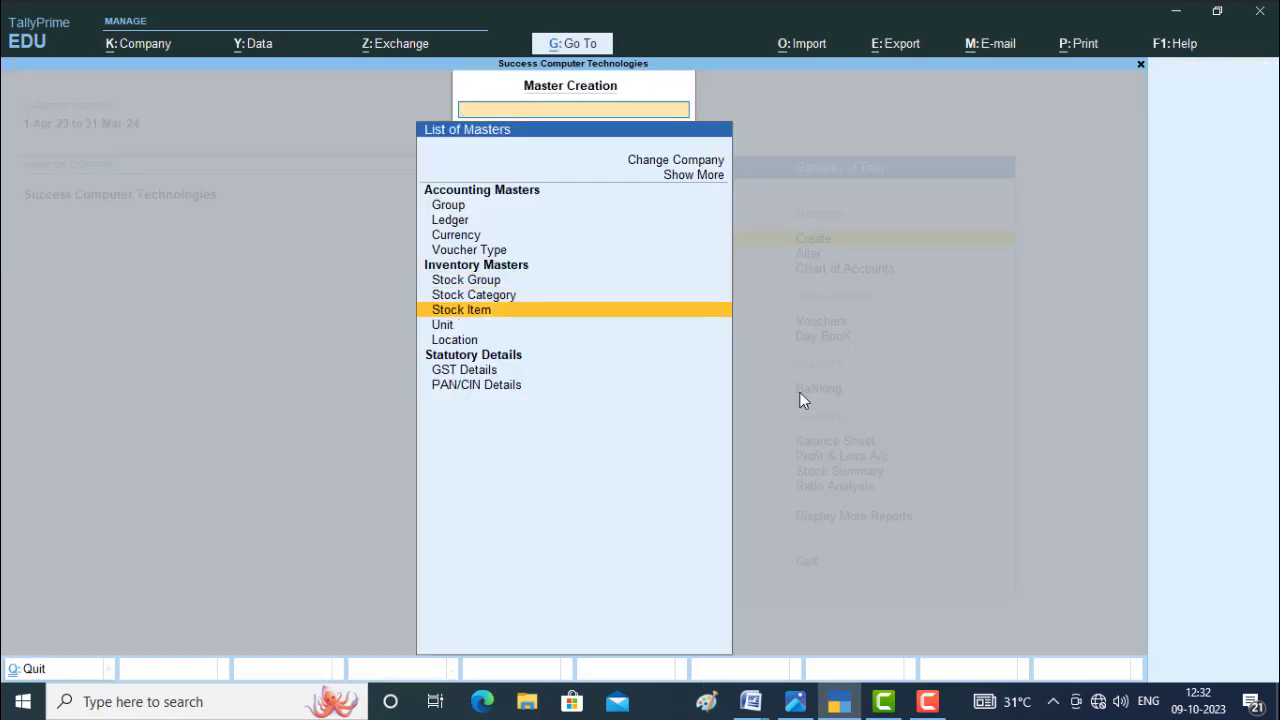
{"action": "key", "text": "Return"}
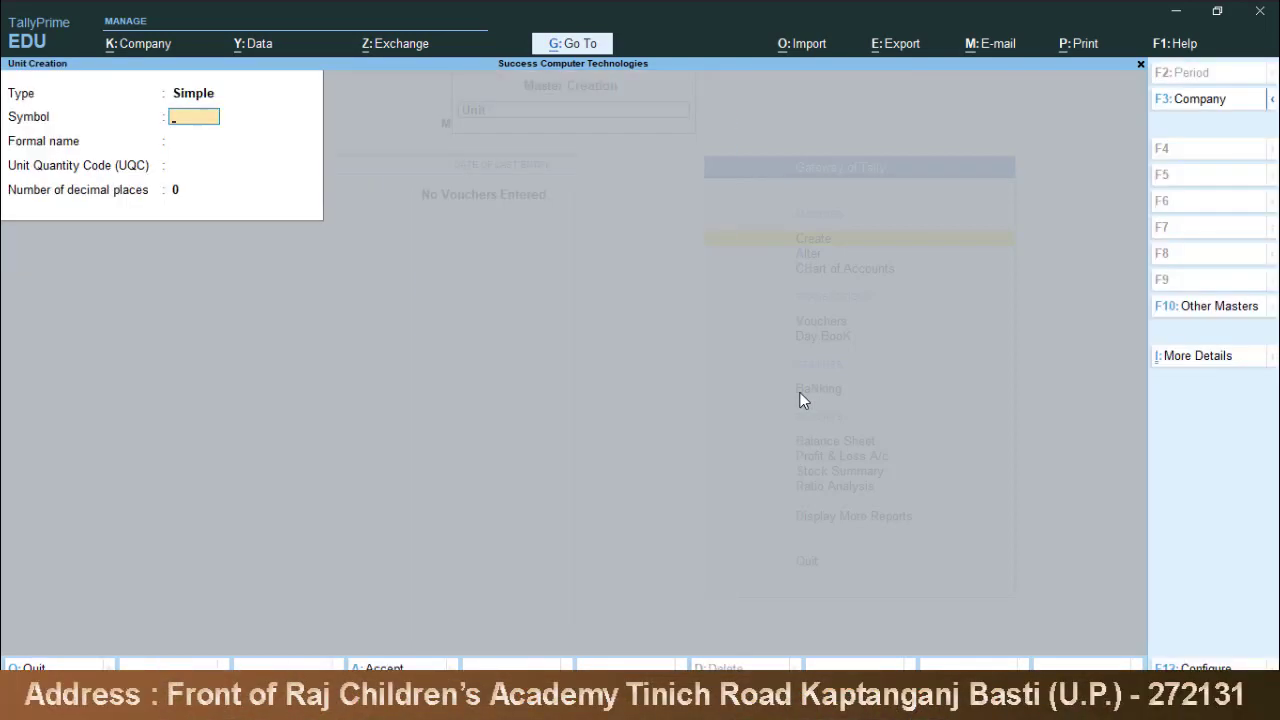
{"action": "type", "text": "PCS"}
{"action": "key", "text": "Return"}
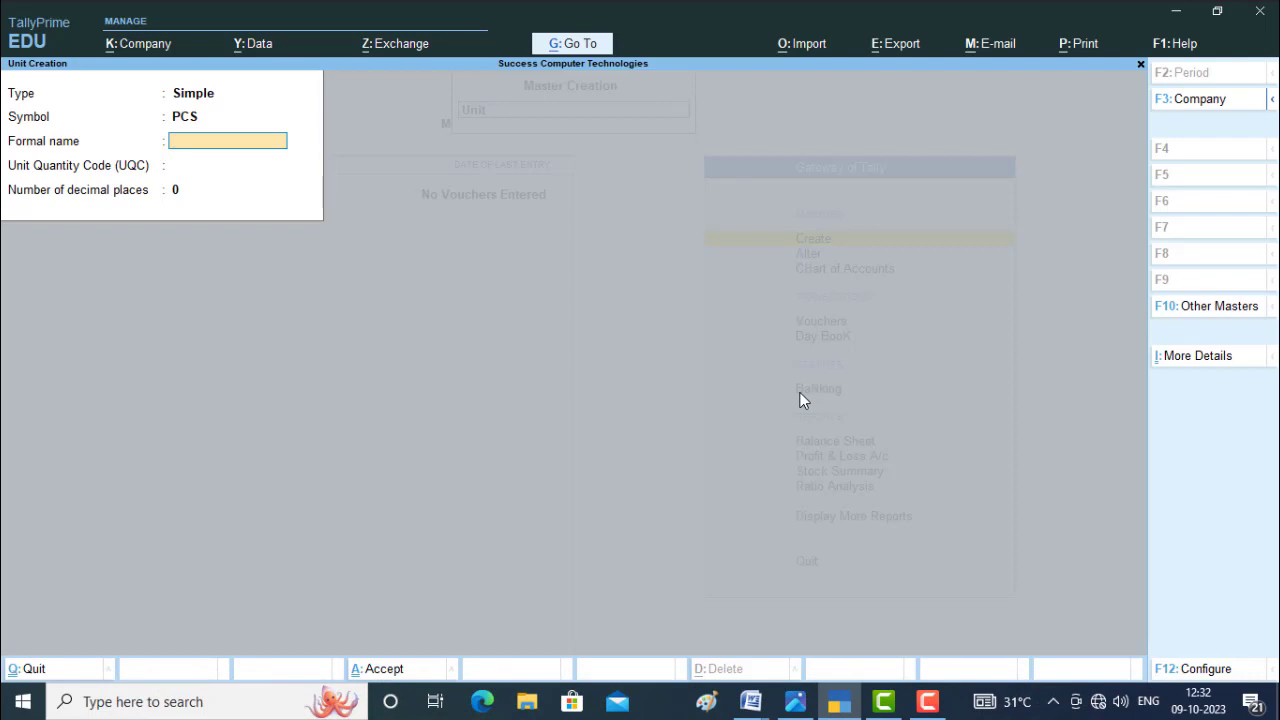
{"action": "type", "text": "Per Pieces"}
{"action": "key", "text": "Return"}
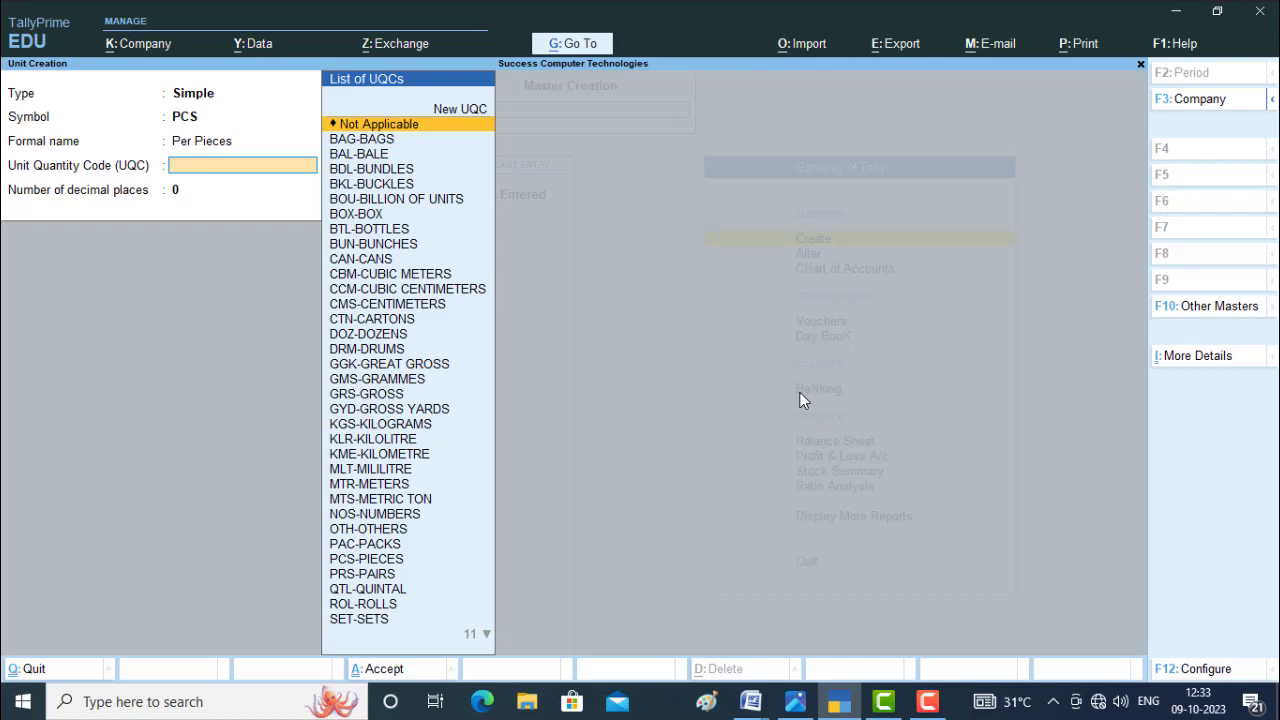
Assign the quantity code PCS-PIECES with 0 decimal places to the PCS unit, save it and leave unit creation.
{"action": "type", "text": "pc"}
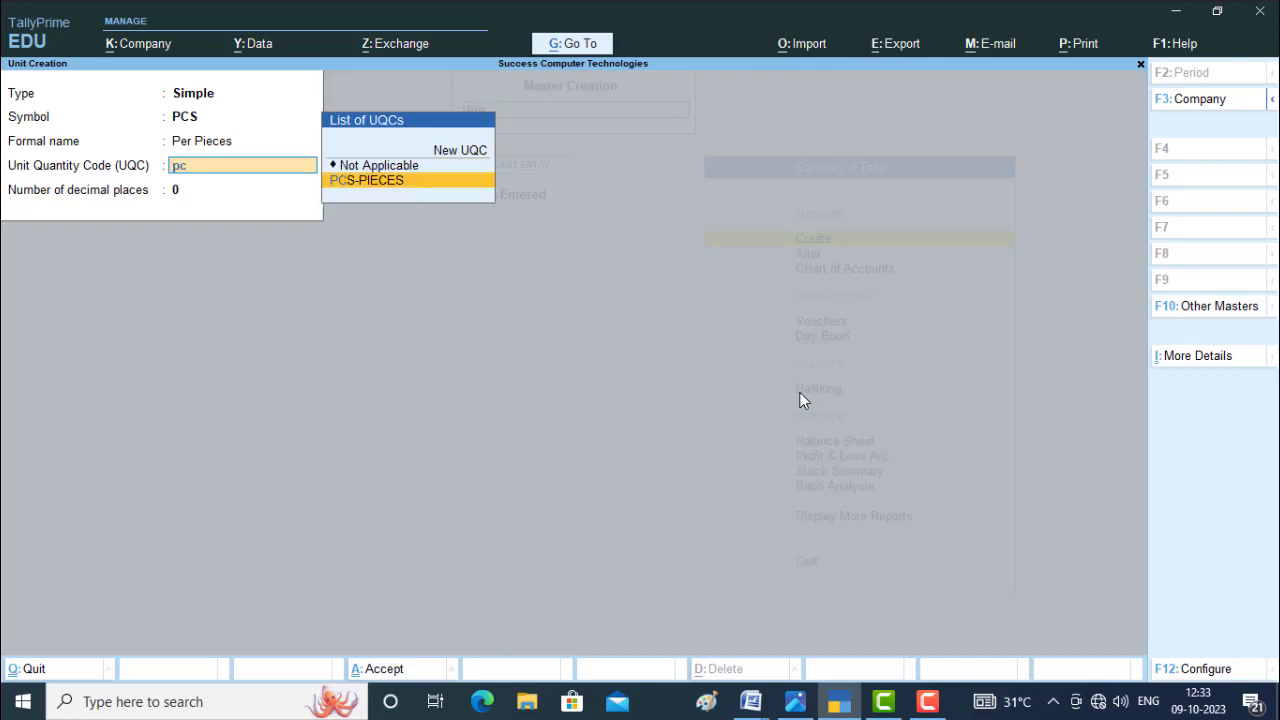
{"action": "key", "text": "Return"}
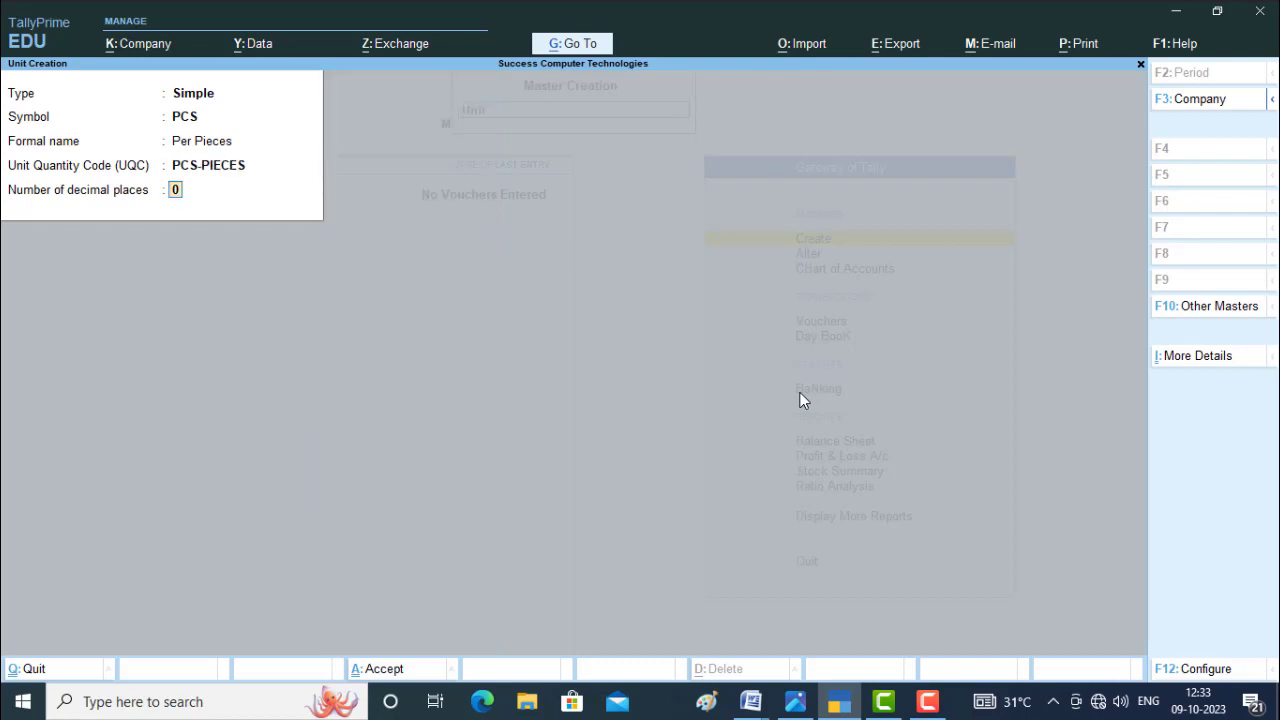
{"action": "key", "text": "Return"}
{"action": "key", "text": "Return"}
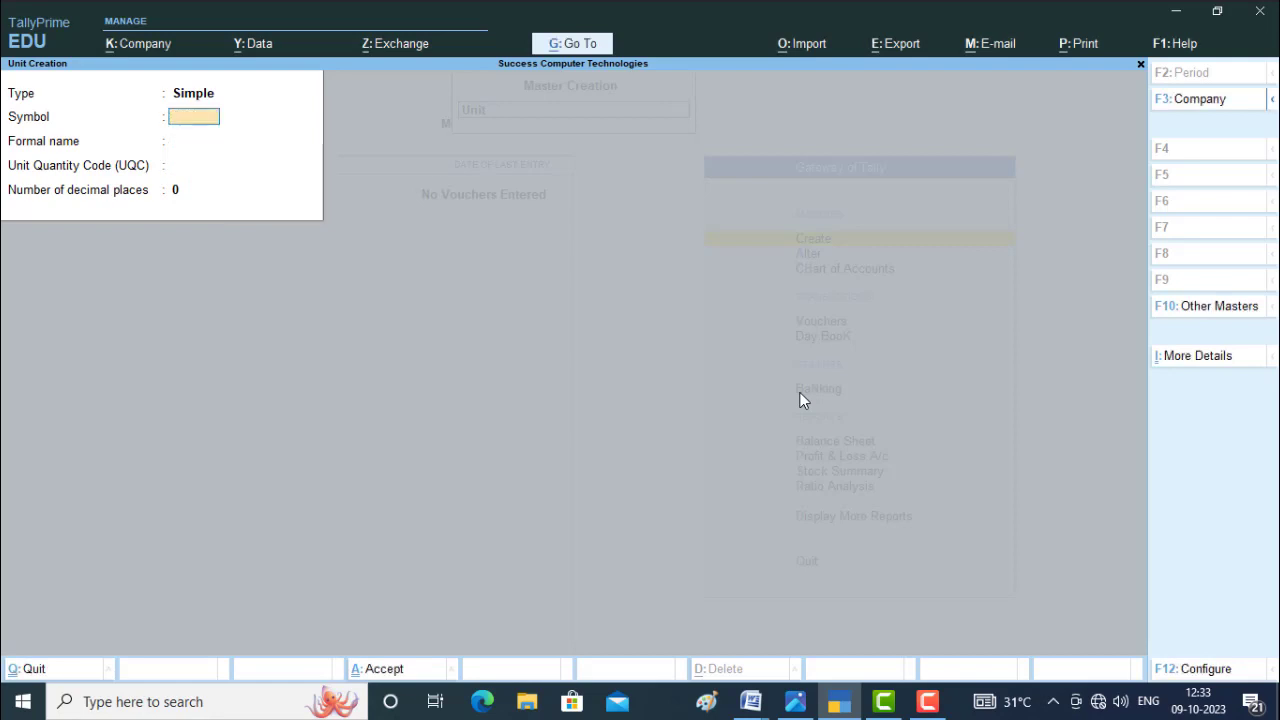
{"action": "key", "text": "Escape"}
{"action": "key", "text": "Return"}
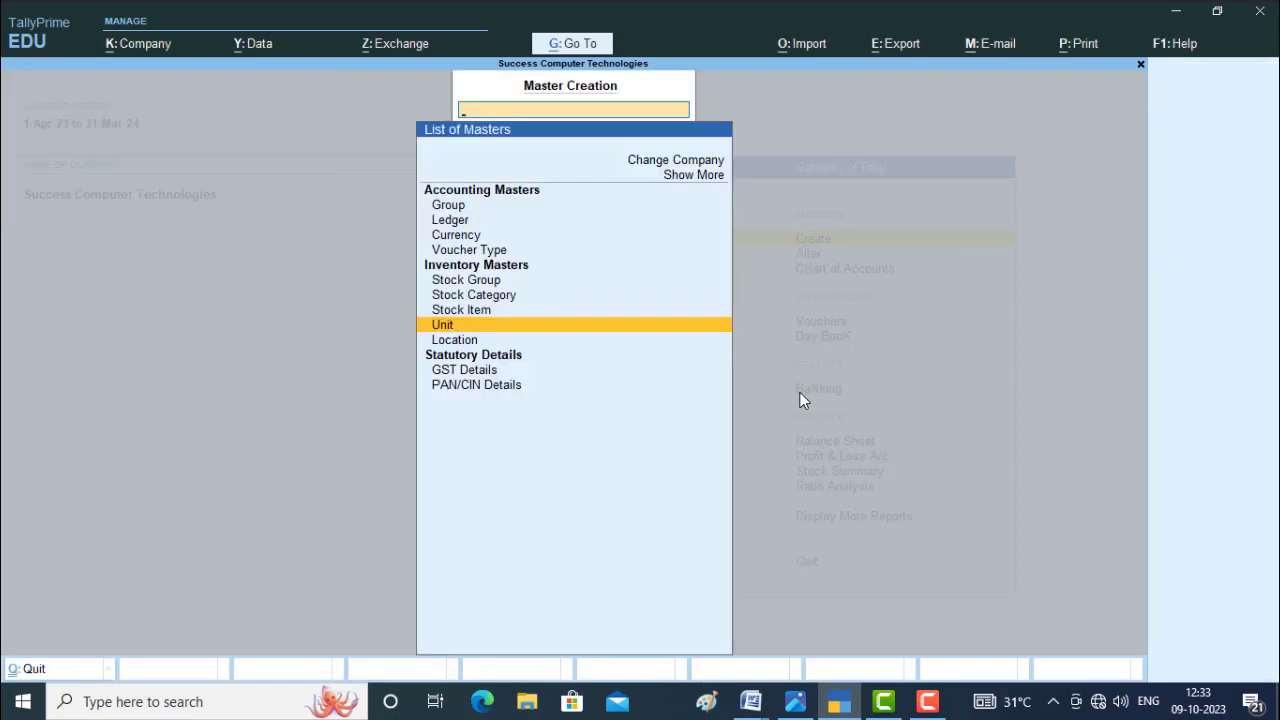
Open a new stock item creation form and check the item names in the purchase.JPG image.
{"action": "key", "text": "Up"}
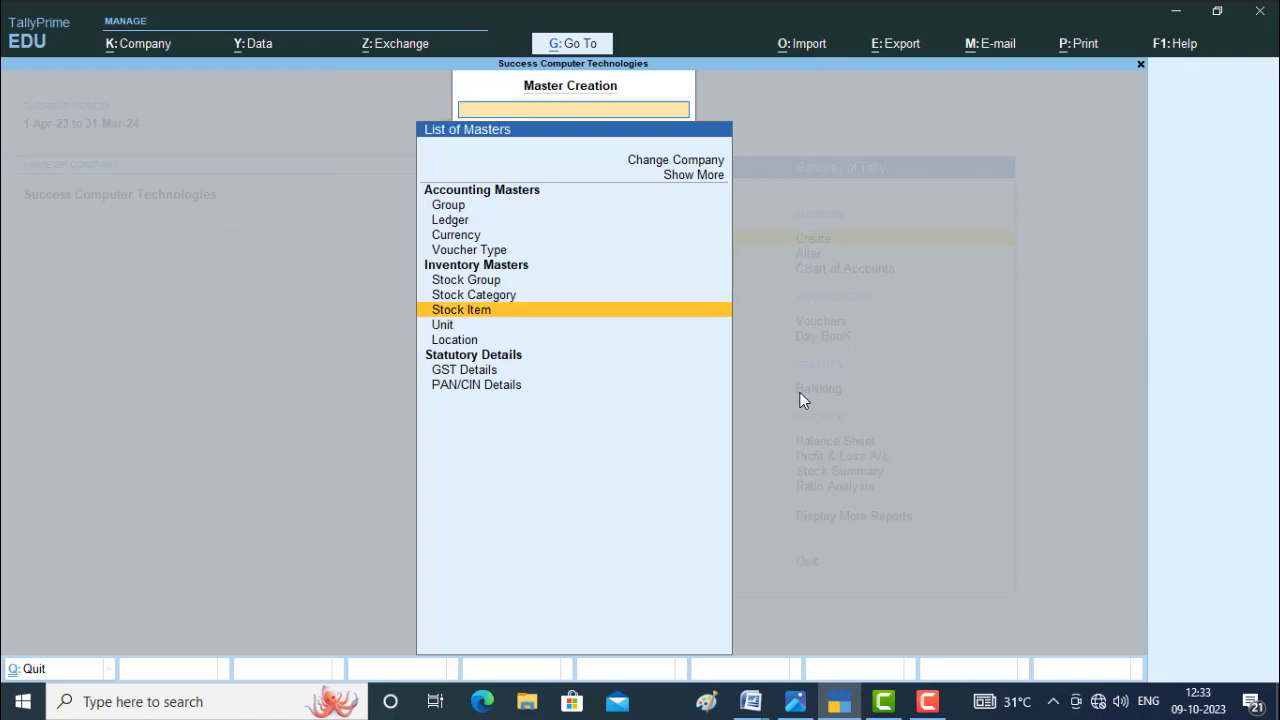
{"action": "key", "text": "Return"}
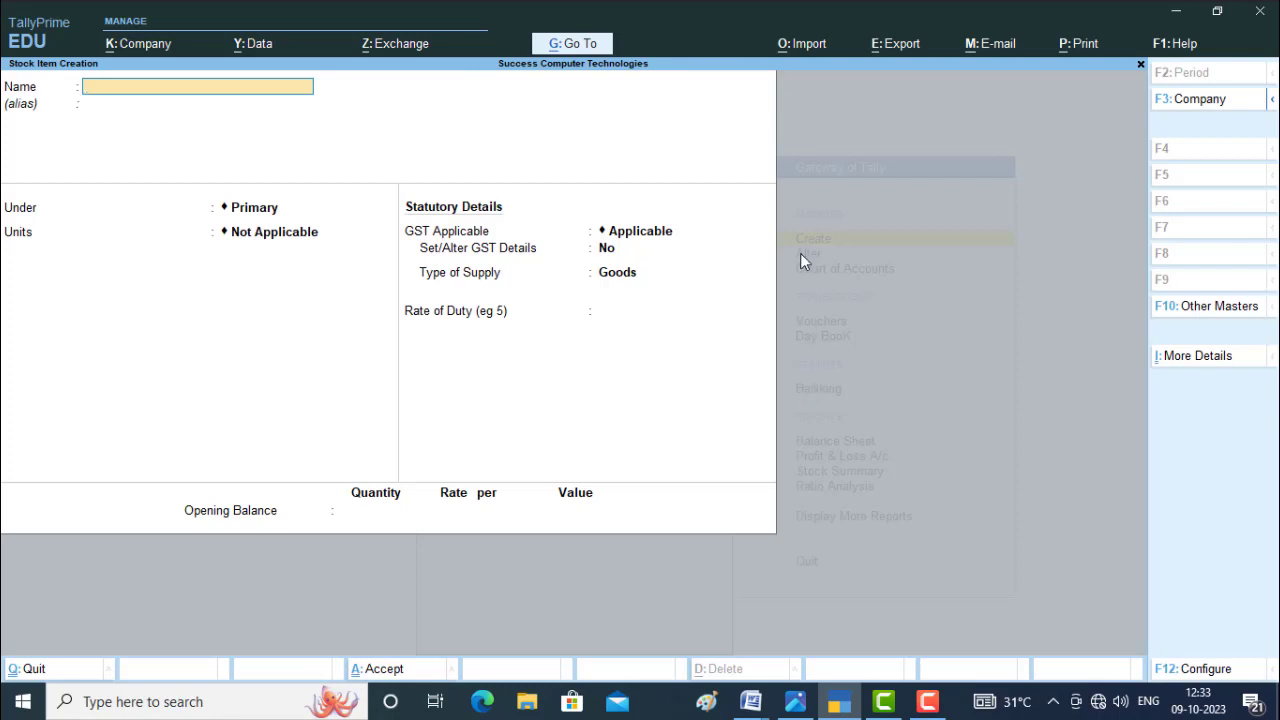
{"action": "left_click", "coordinate": [795, 701]}
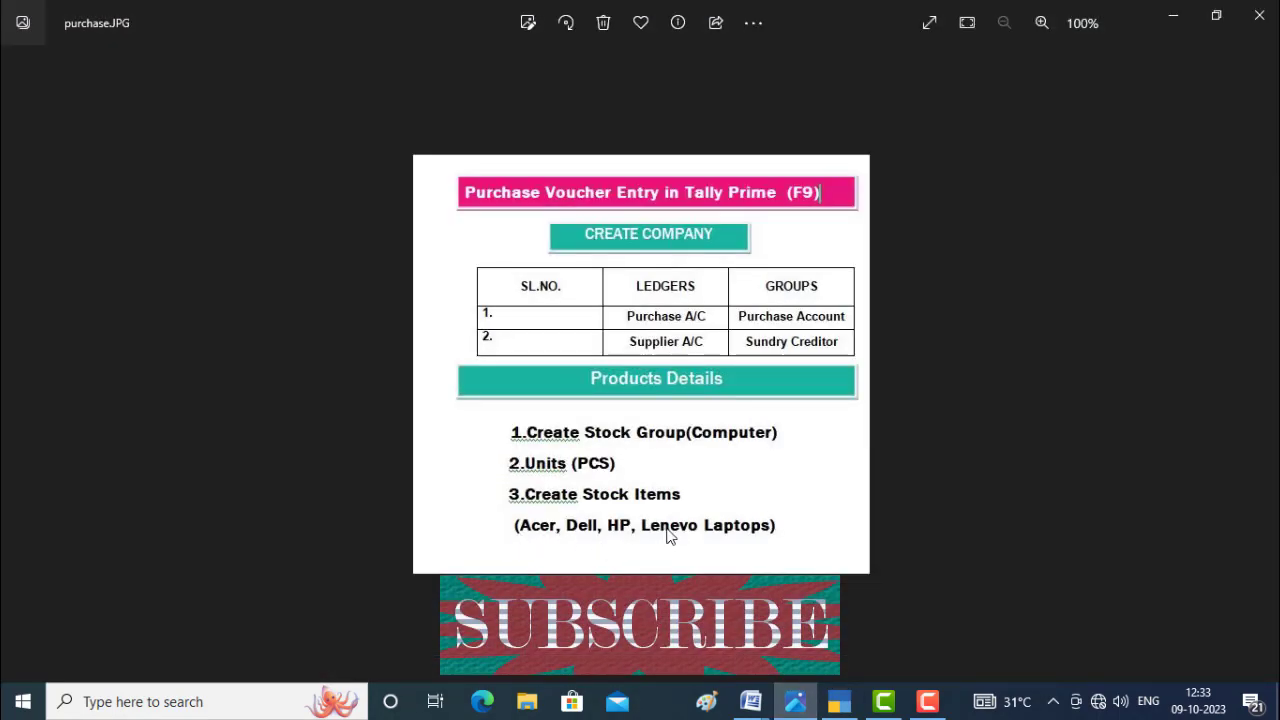
{"action": "left_click", "coordinate": [839, 705]}
Create the stock item Acer under the Computer group with PCS as its unit, keeping the default statutory details.
{"action": "type", "text": "Acer"}
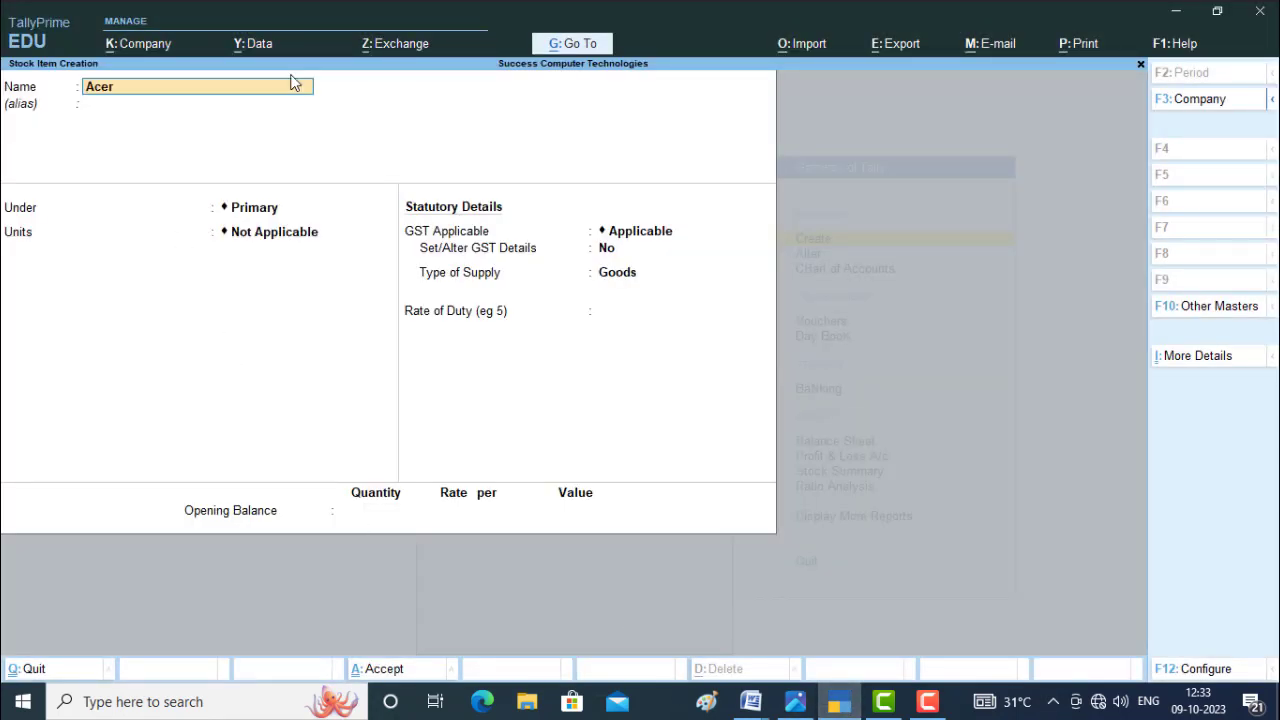
{"action": "key", "text": "Return"}
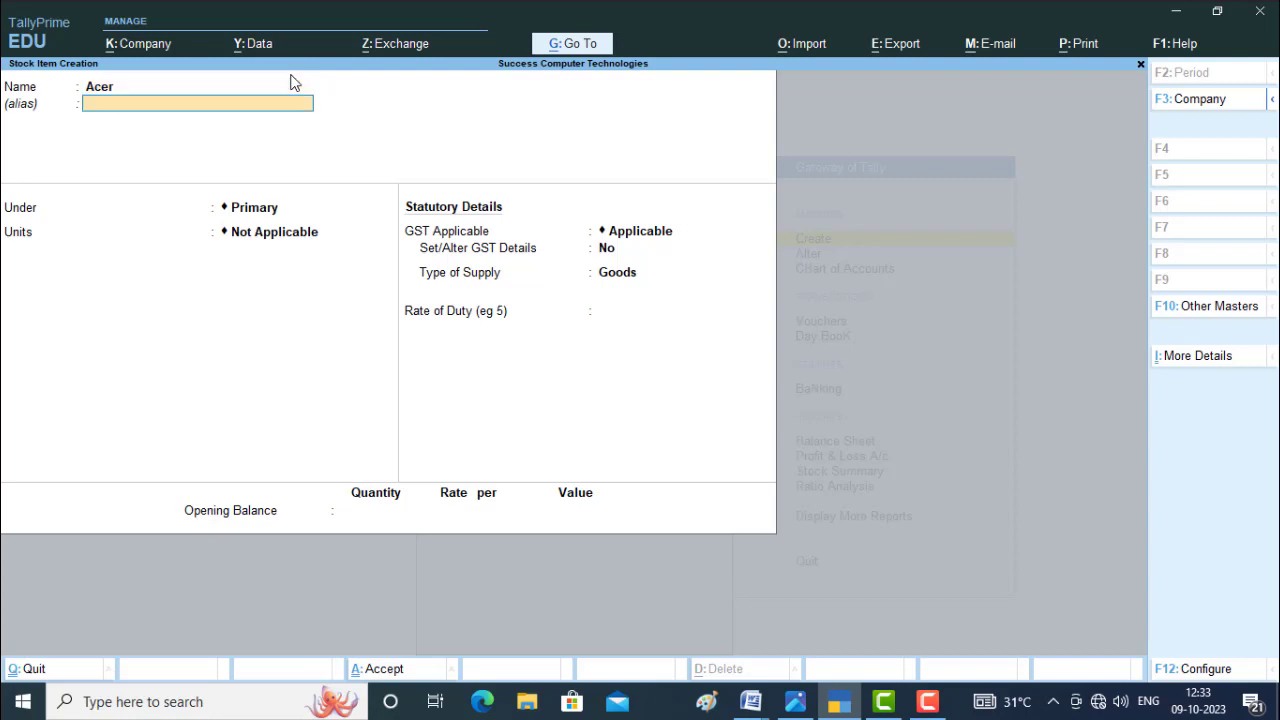
{"action": "key", "text": "Return"}
{"action": "key", "text": "Down"}
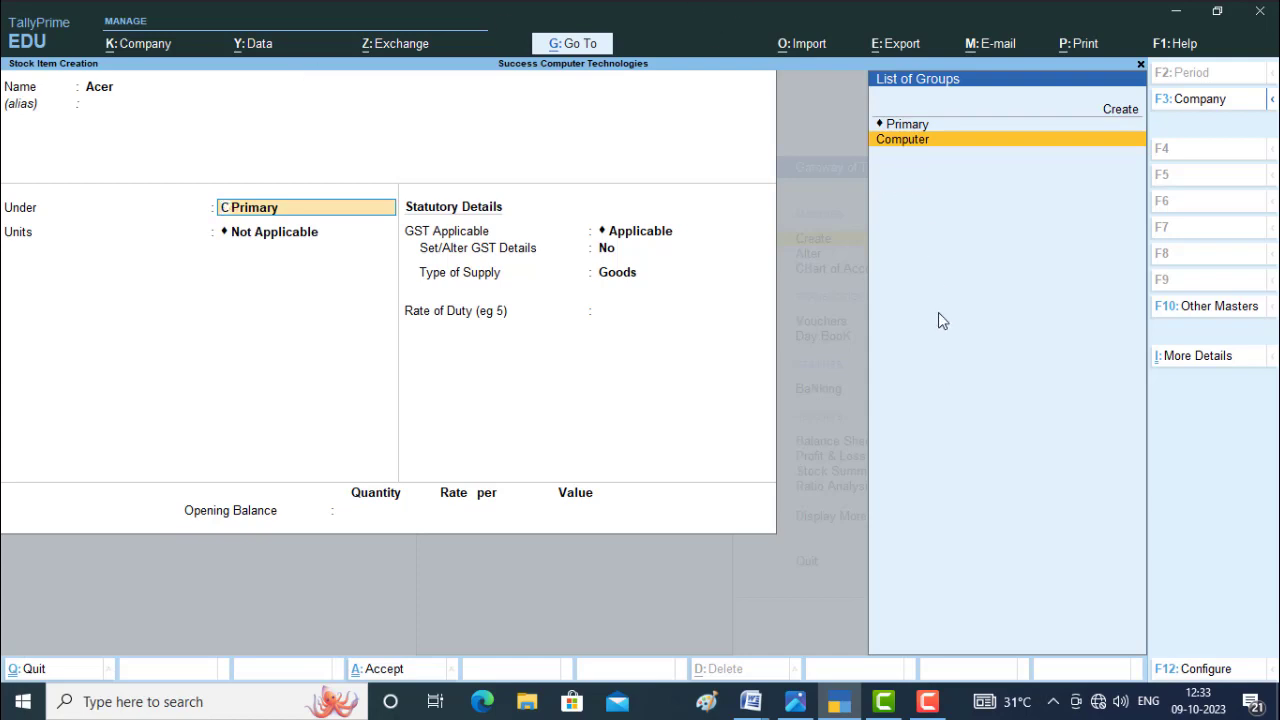
{"action": "key", "text": "Return"}
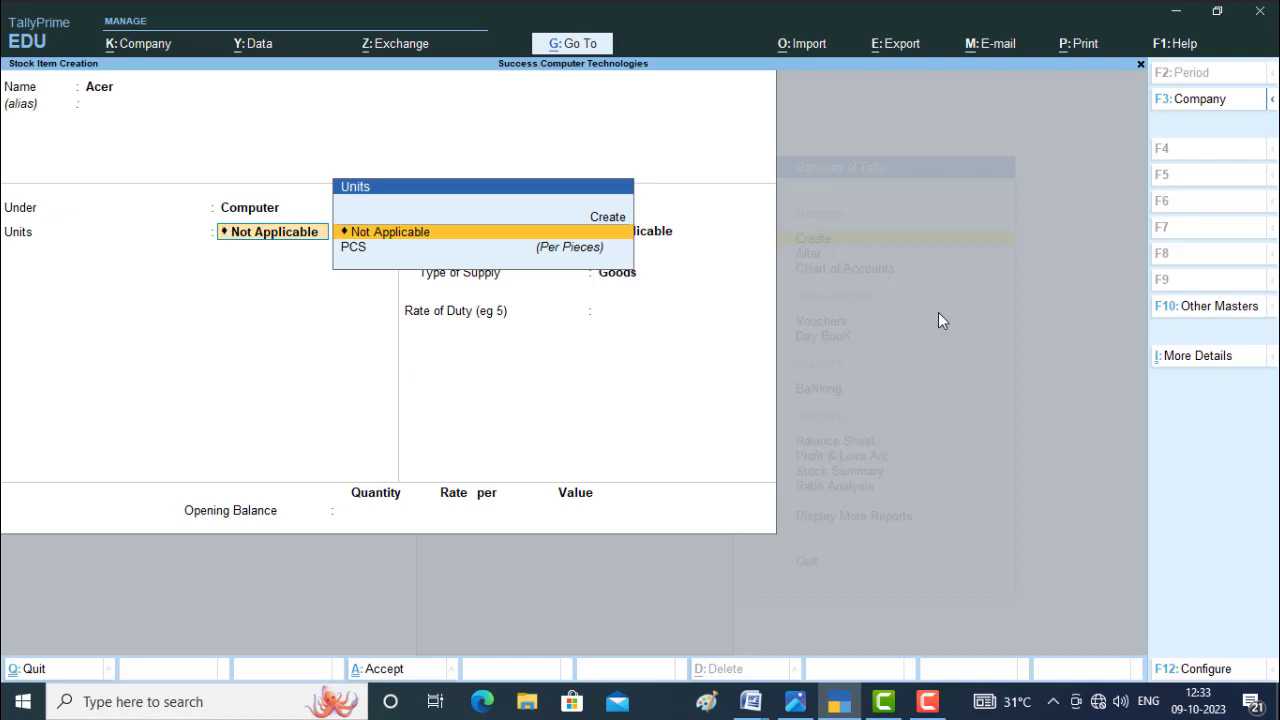
{"action": "key", "text": "Down"}
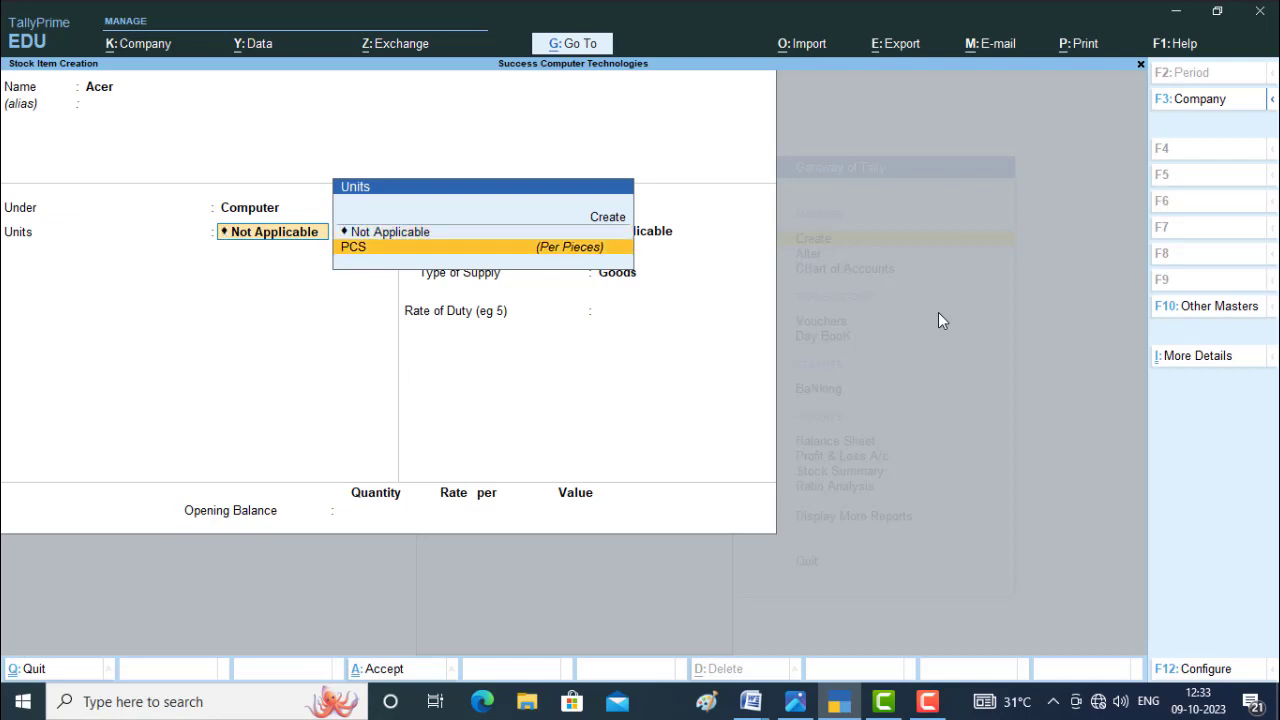
{"action": "key", "text": "Return"}
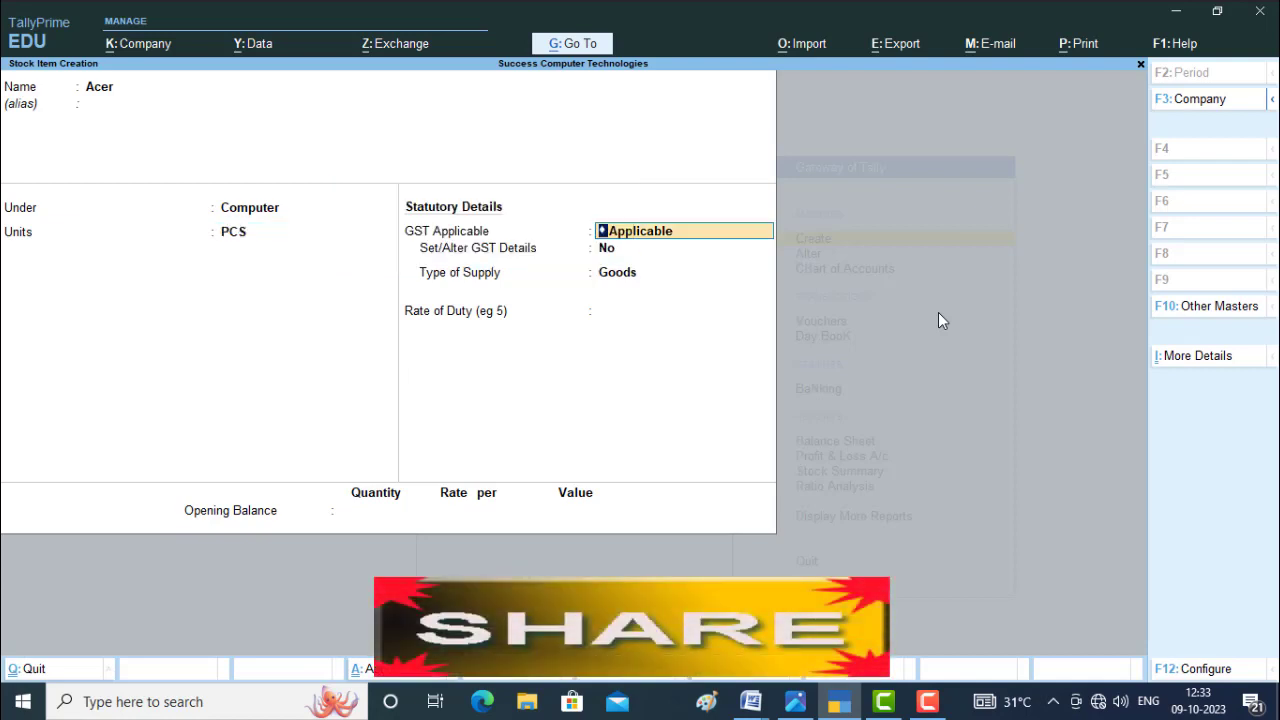
{"action": "key", "text": "Return"}
{"action": "key", "text": "Return"}
{"action": "key", "text": "Return"}
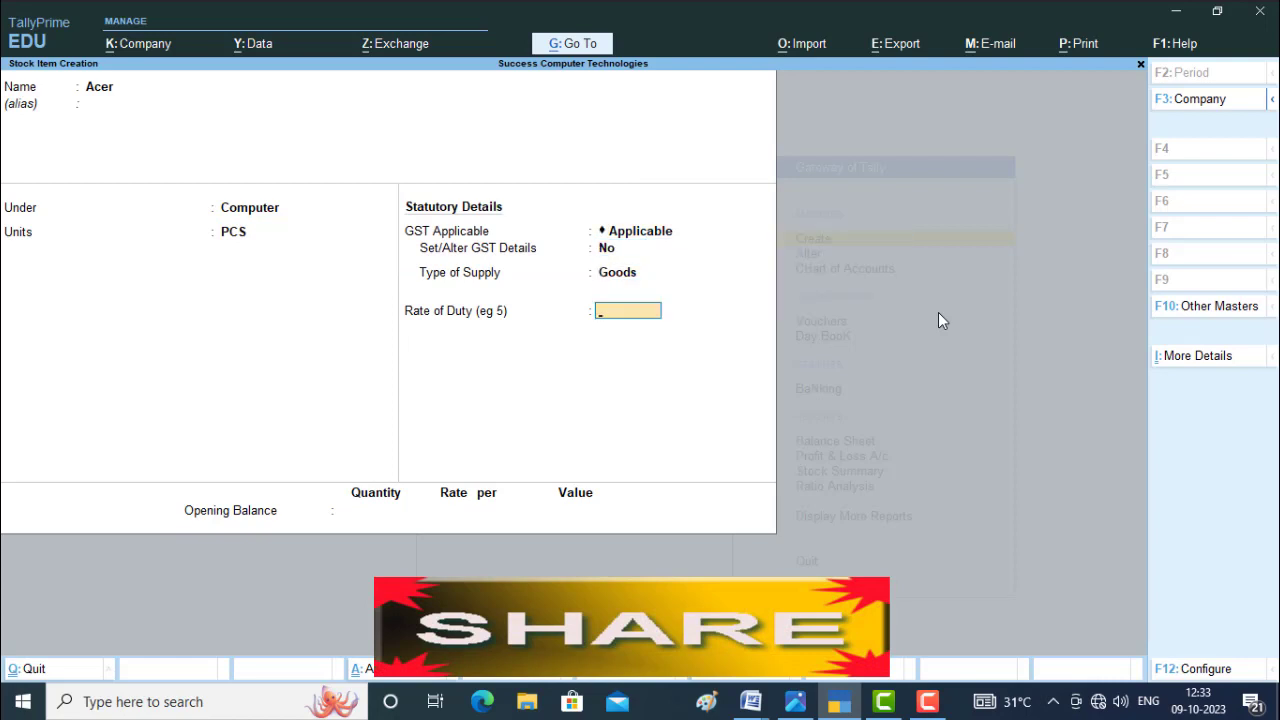
{"action": "key", "text": "ctrl+a"}
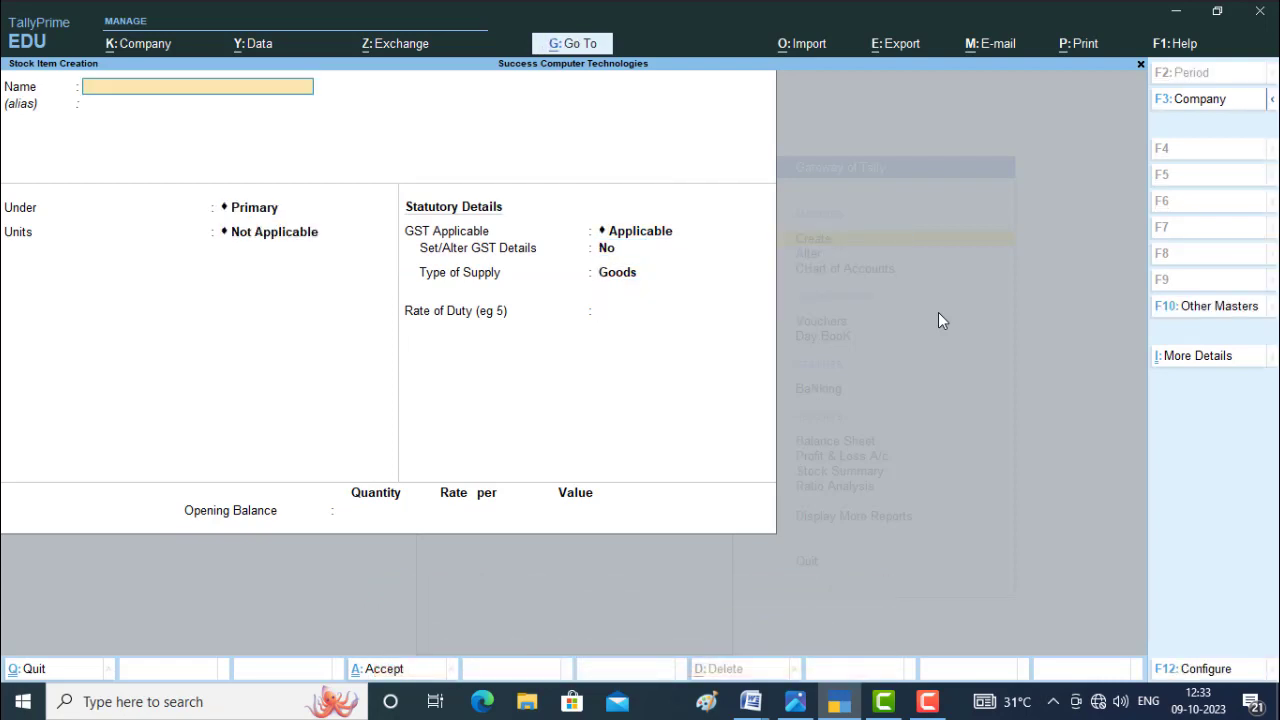
Create the stock item Dell under the Computer group with PCS as its unit.
{"action": "type", "text": "Dell"}
{"action": "key", "text": "Return"}
{"action": "key", "text": "Return"}
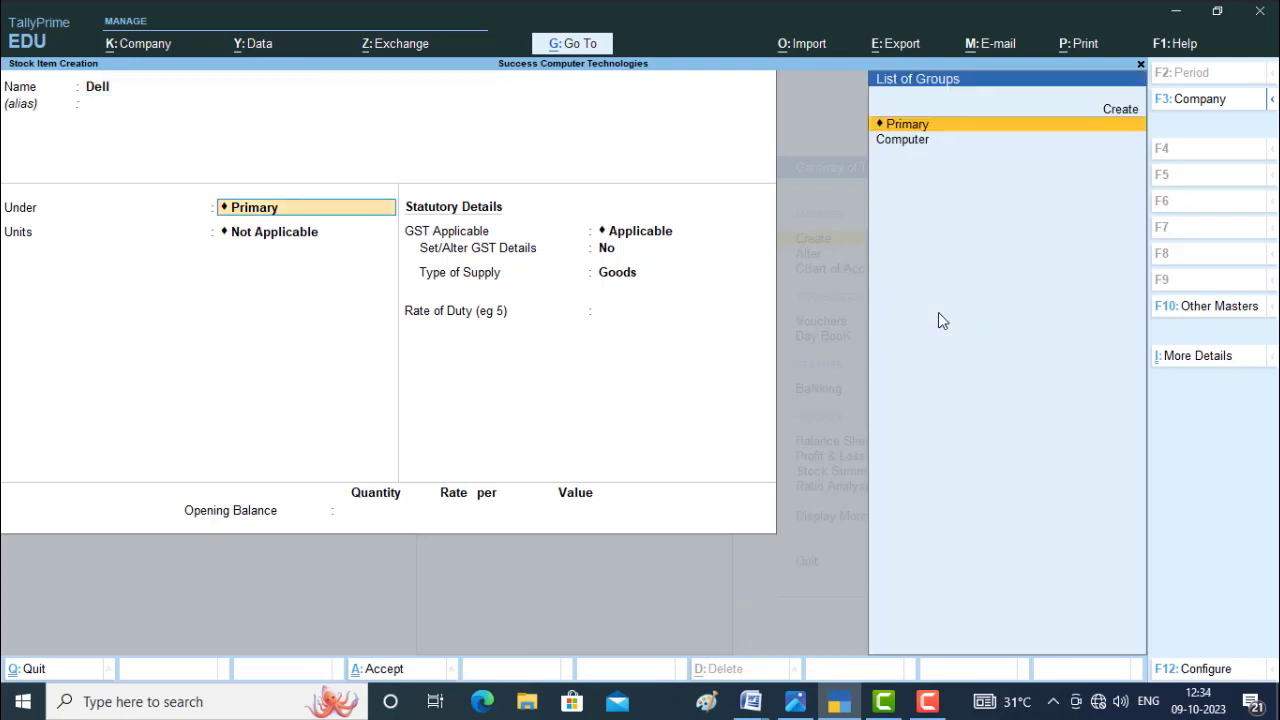
{"action": "key", "text": "Down"}
{"action": "key", "text": "Return"}
{"action": "key", "text": "Down"}
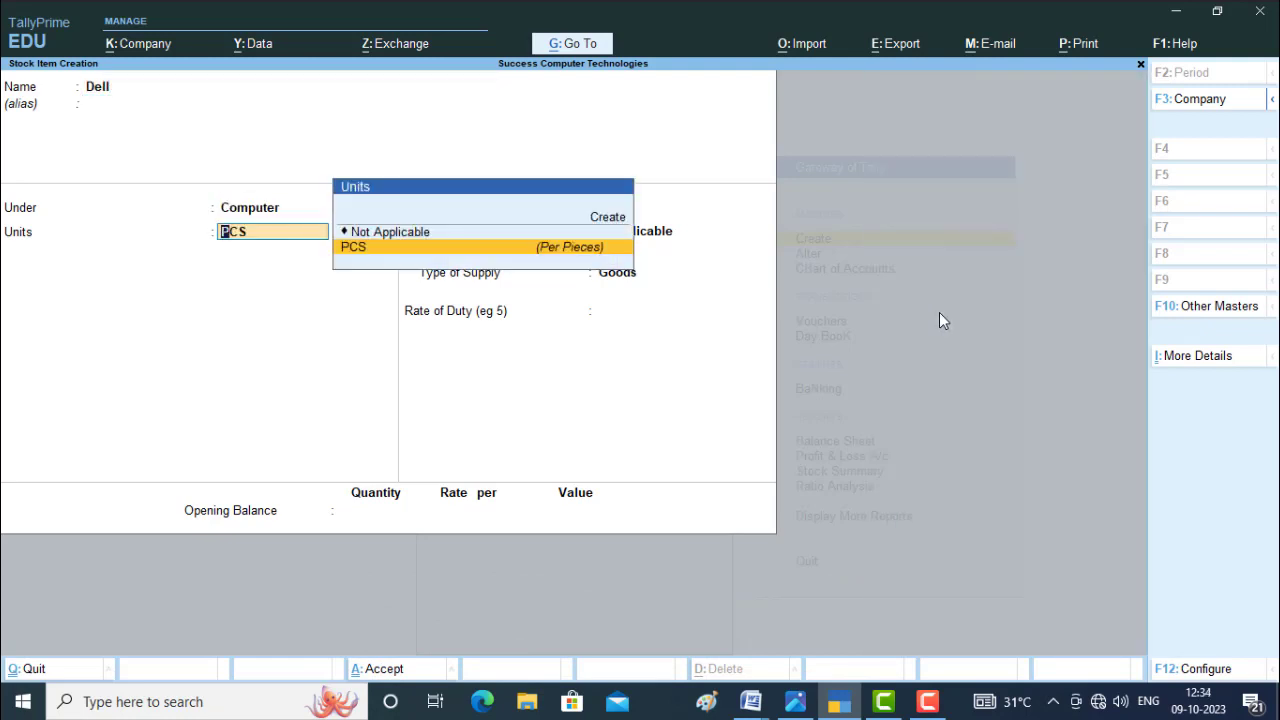
{"action": "key", "text": "Return"}
{"action": "key", "text": "Return"}
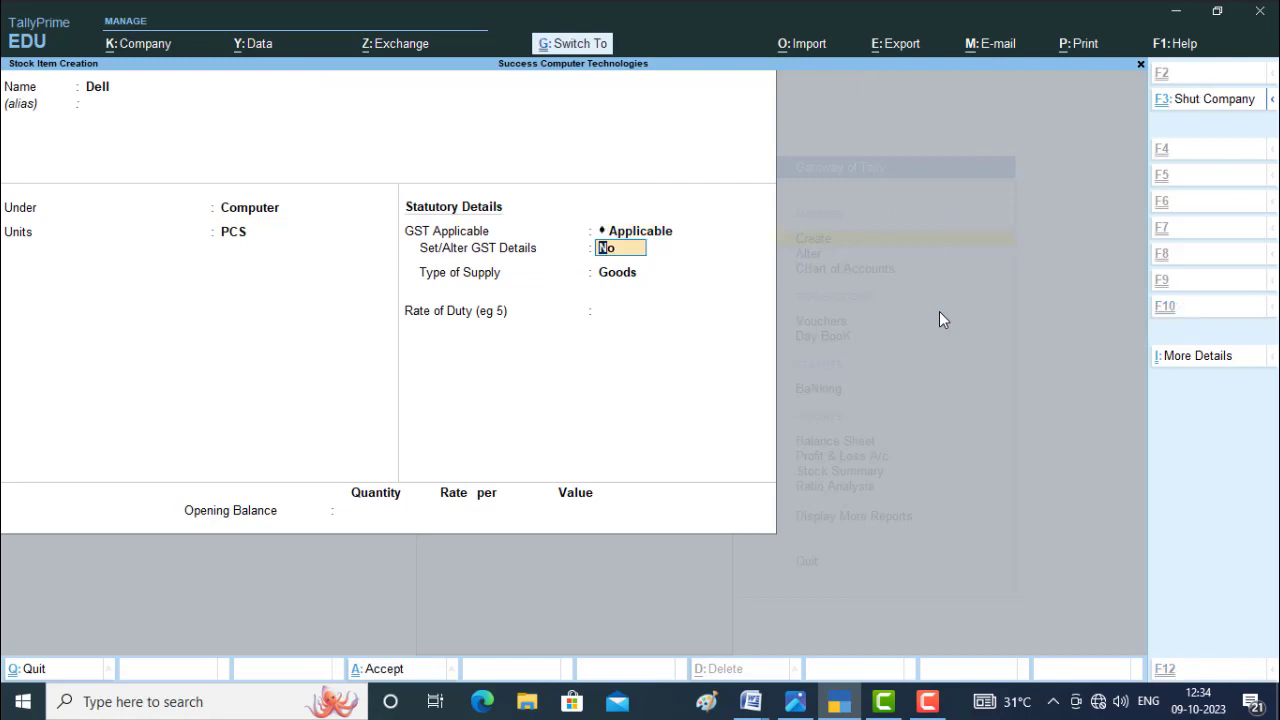
{"action": "key", "text": "ctrl+a"}
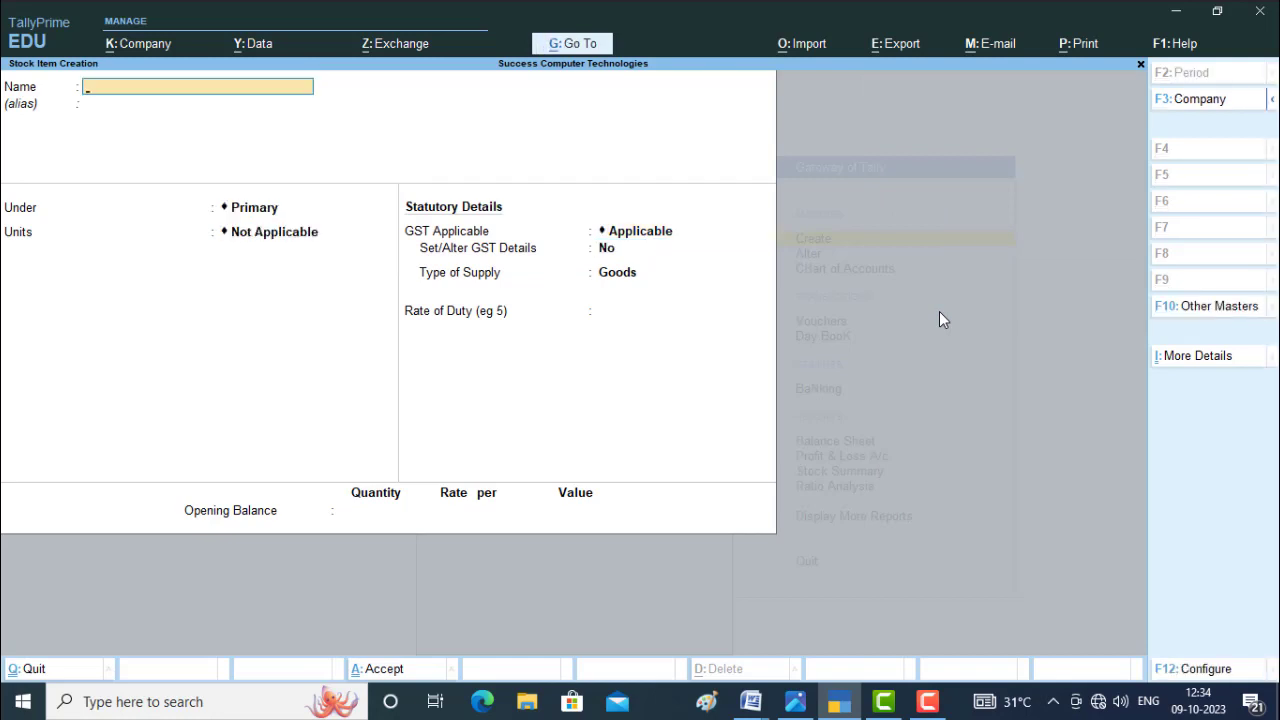
Create the stock item Hp under the Computer group with PCS as its unit.
{"action": "type", "text": "Le"}
{"action": "key", "text": "BackSpace"}
{"action": "key", "text": "BackSpace"}
{"action": "type", "text": "Hp"}
{"action": "key", "text": "Return"}
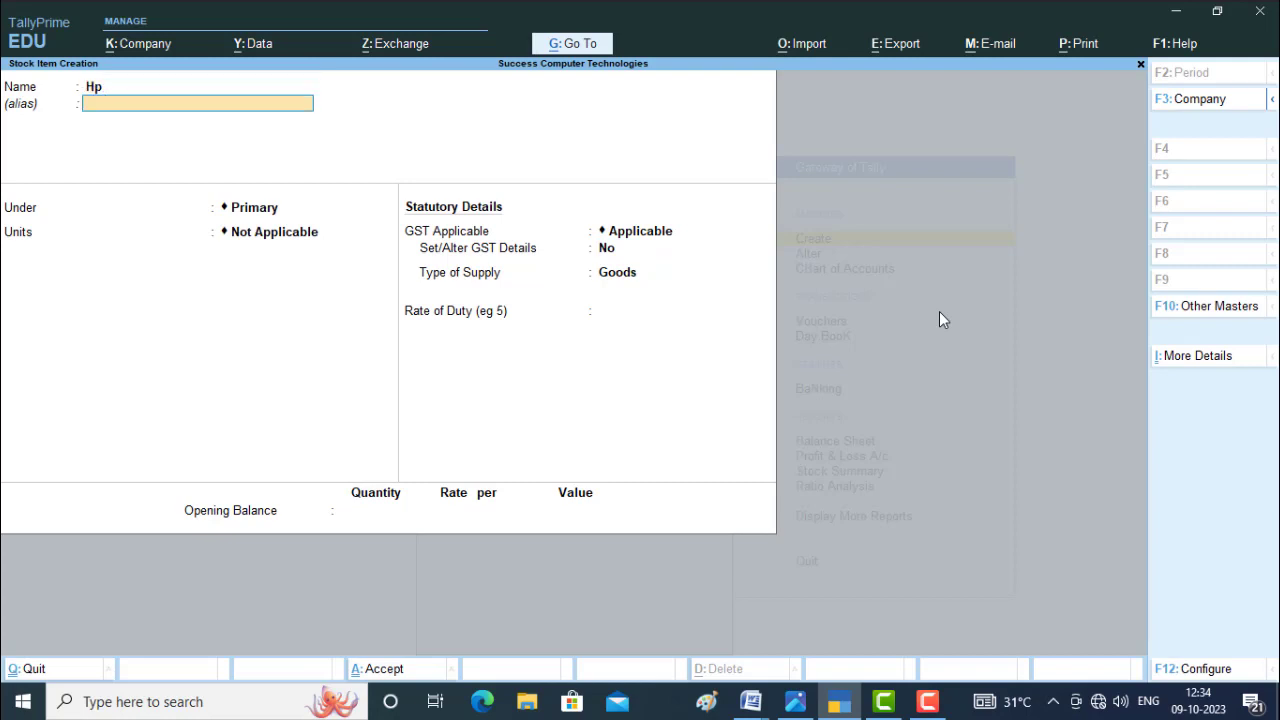
{"action": "key", "text": "Return"}
{"action": "key", "text": "Down"}
{"action": "key", "text": "Return"}
{"action": "key", "text": "Down"}
{"action": "key", "text": "Return"}
{"action": "key", "text": "Return"}
{"action": "key", "text": "Return"}
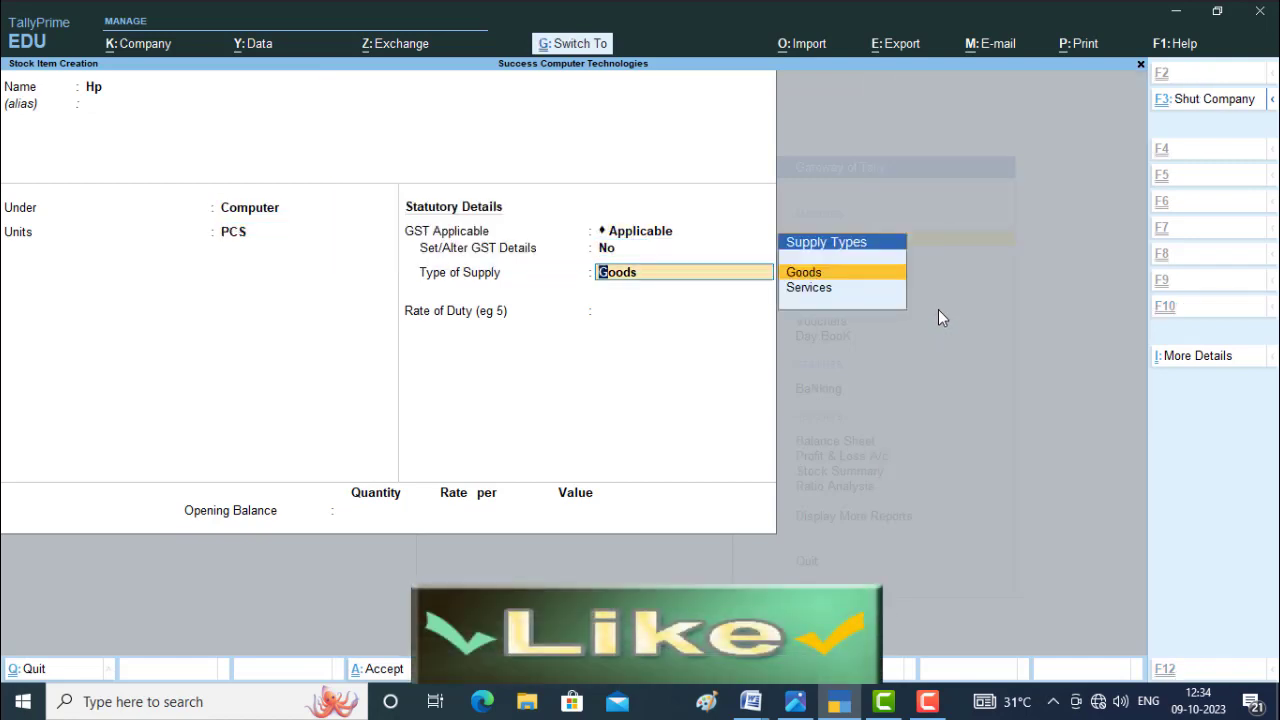
{"action": "key", "text": "ctrl+a"}
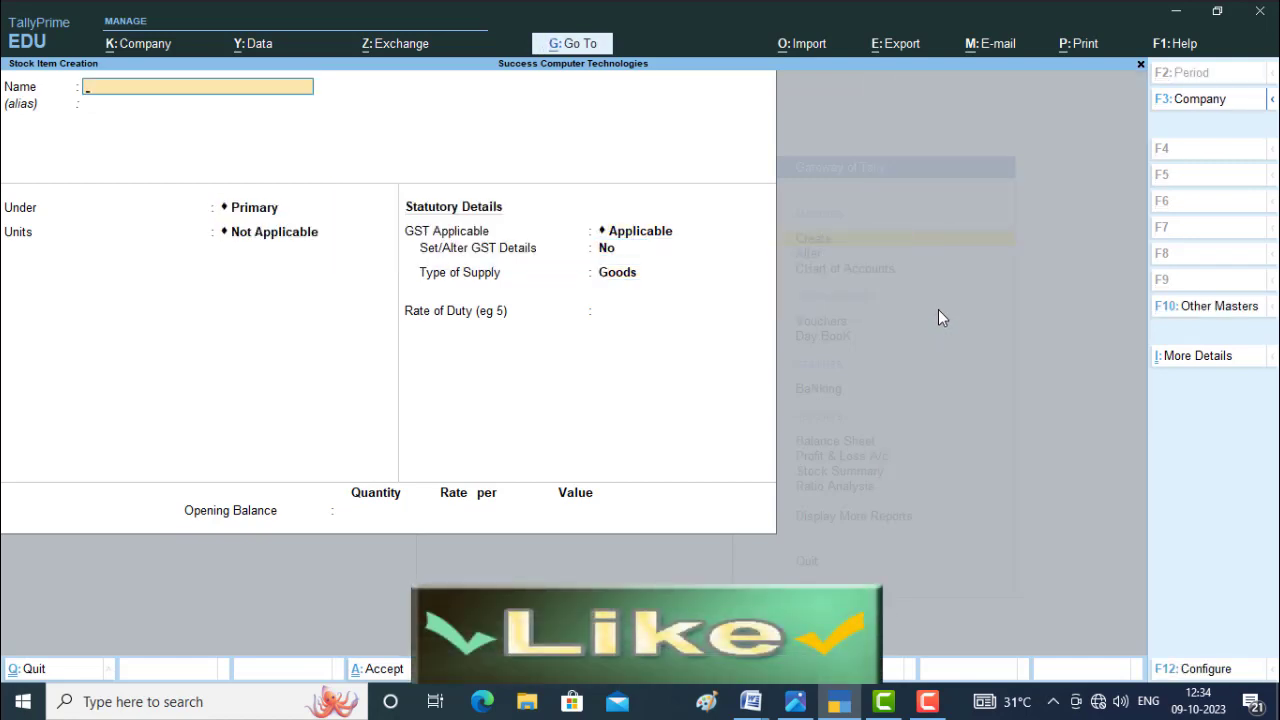
Create the stock item Lenevo under the Computer group with PCS as its unit, and return to the Gateway of Tally.
{"action": "type", "text": "Len"}
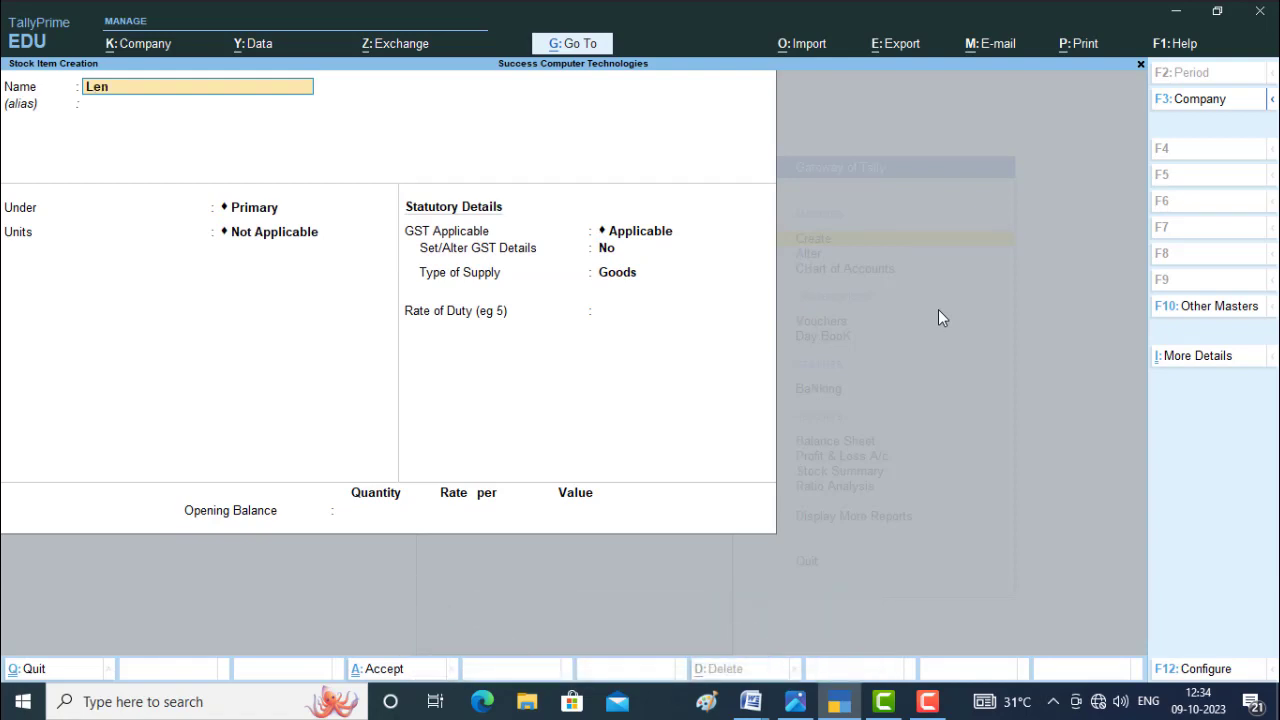
{"action": "type", "text": "evo"}
{"action": "key", "text": "Return"}
{"action": "key", "text": "Return"}
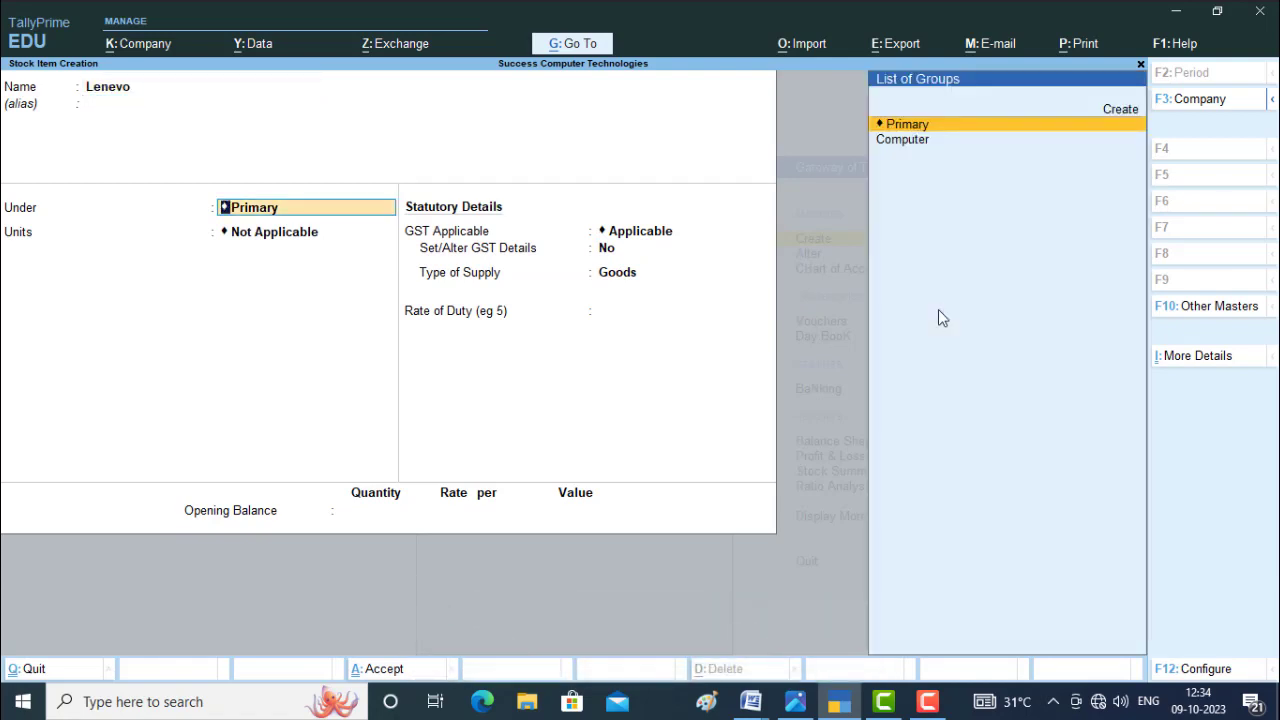
{"action": "key", "text": "Down"}
{"action": "key", "text": "Return"}
{"action": "key", "text": "Down"}
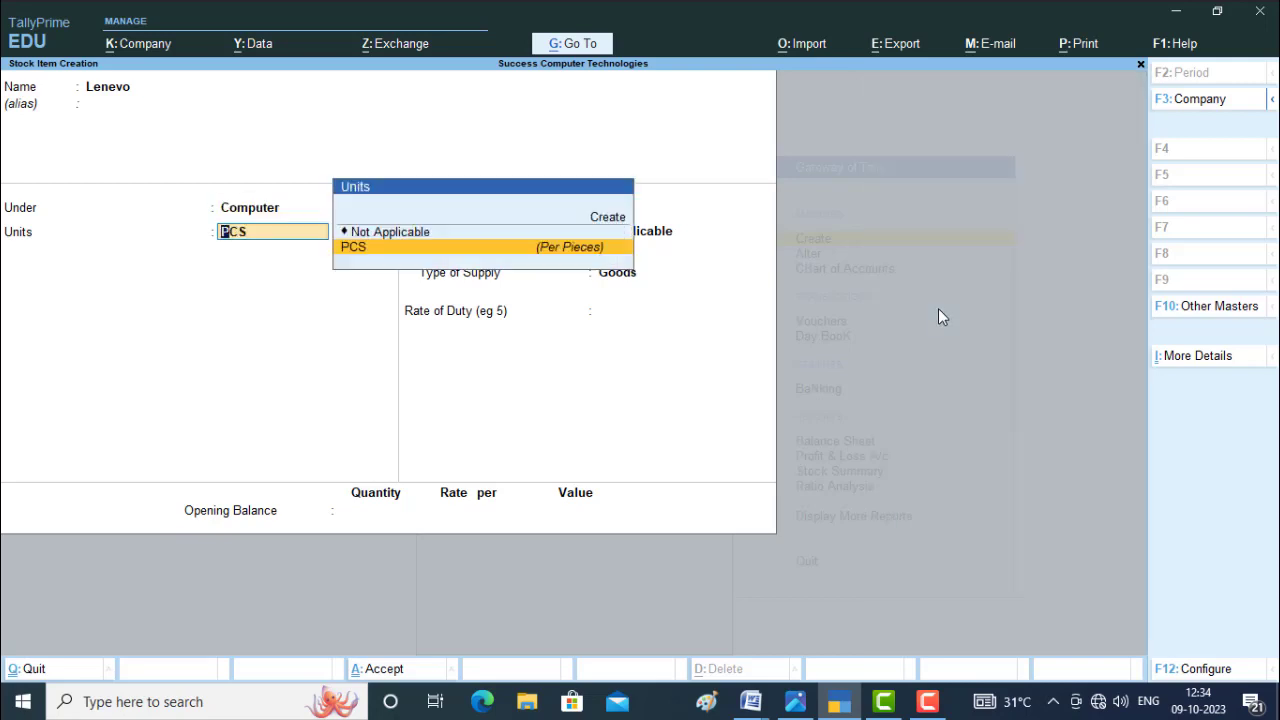
{"action": "key", "text": "Return"}
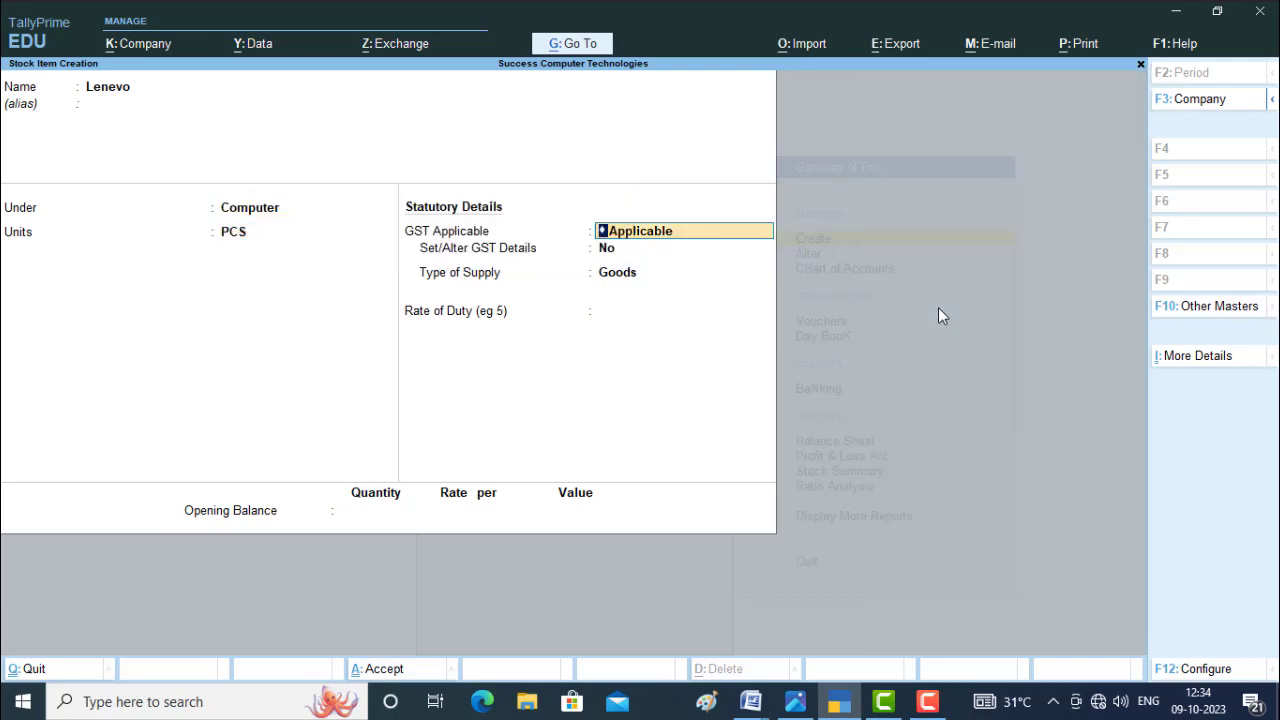
{"action": "key", "text": "Return"}
{"action": "key", "text": "ctrl+a"}
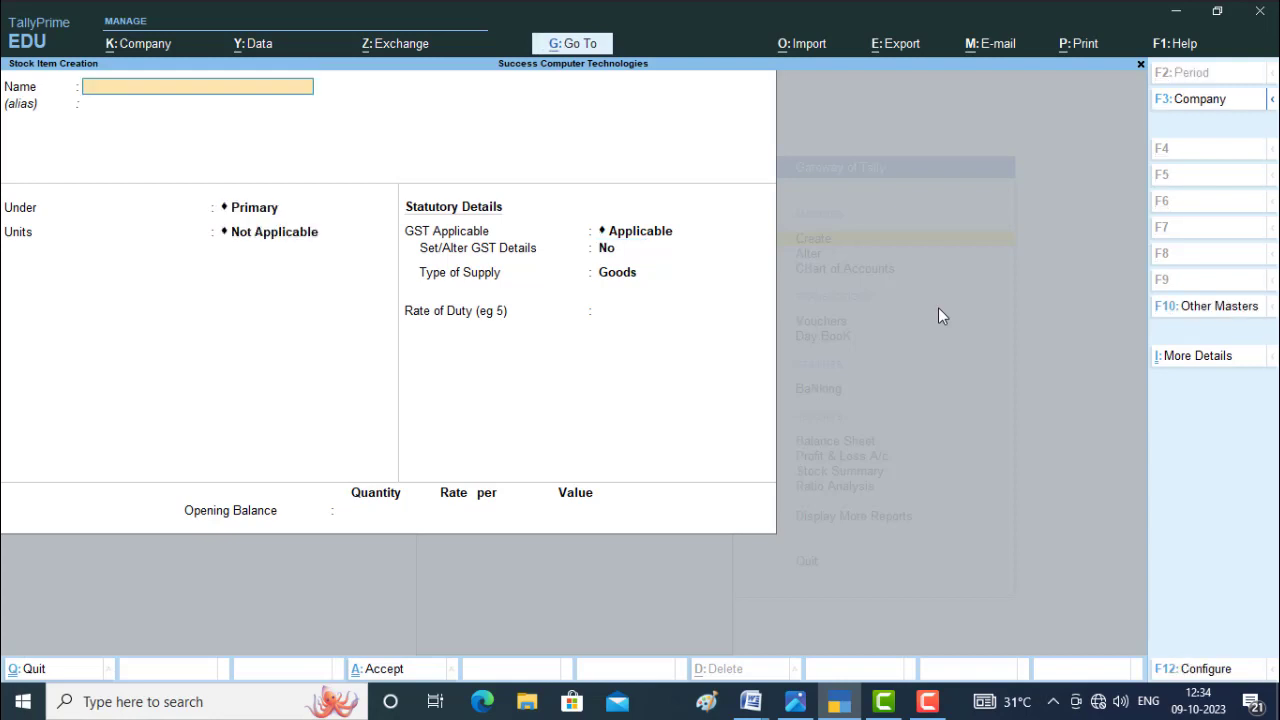
{"action": "key", "text": "Escape"}
{"action": "key", "text": "Return"}
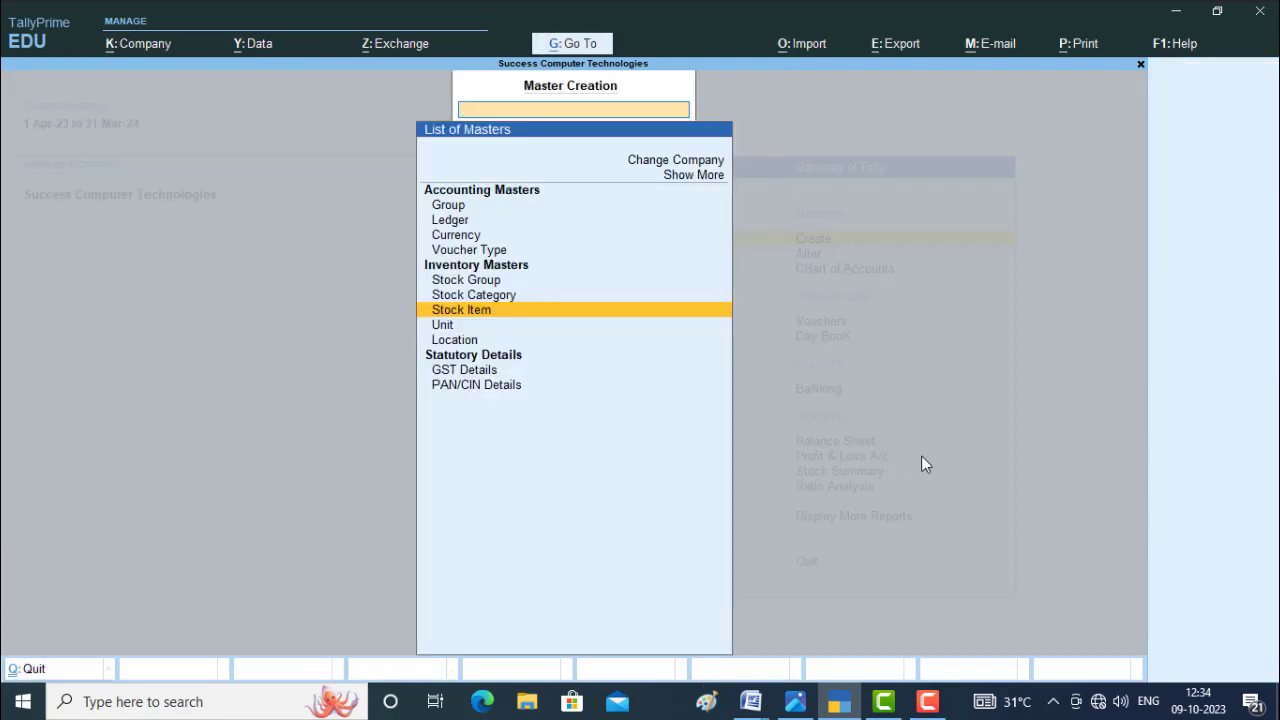
{"action": "key", "text": "Escape"}
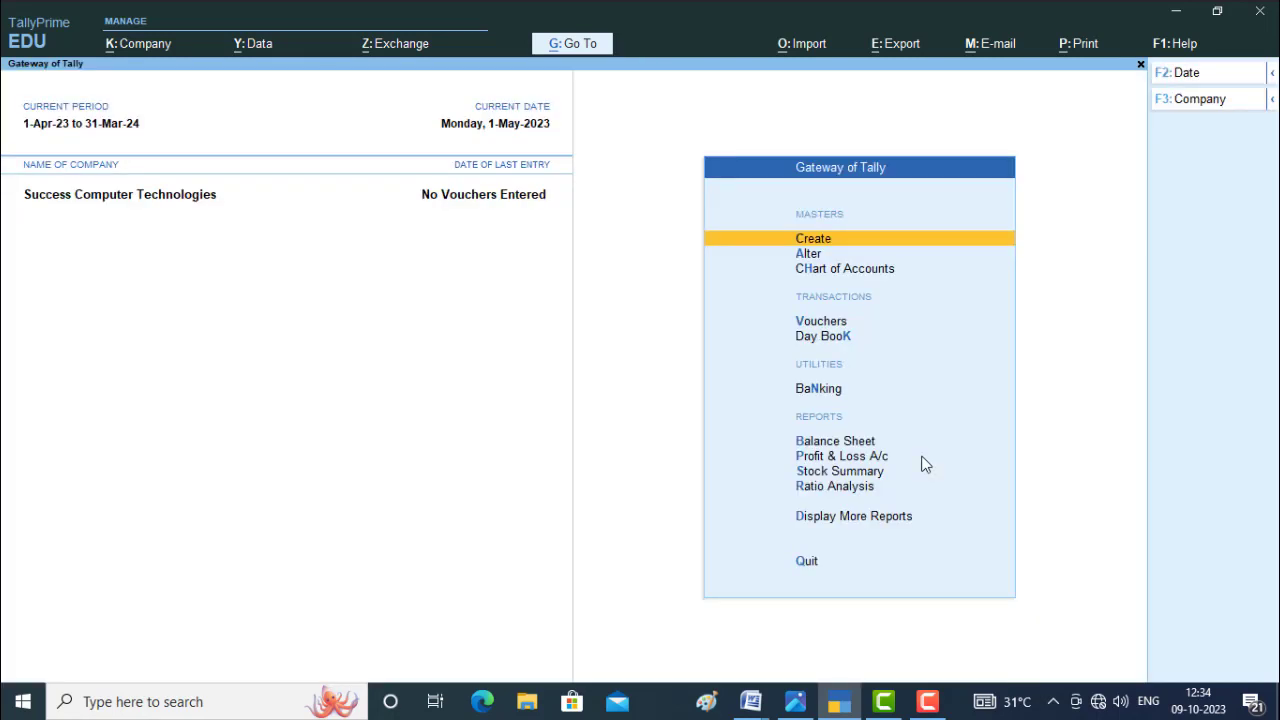
Review the list of existing ledgers in master alteration.
{"action": "key", "text": "Down"}
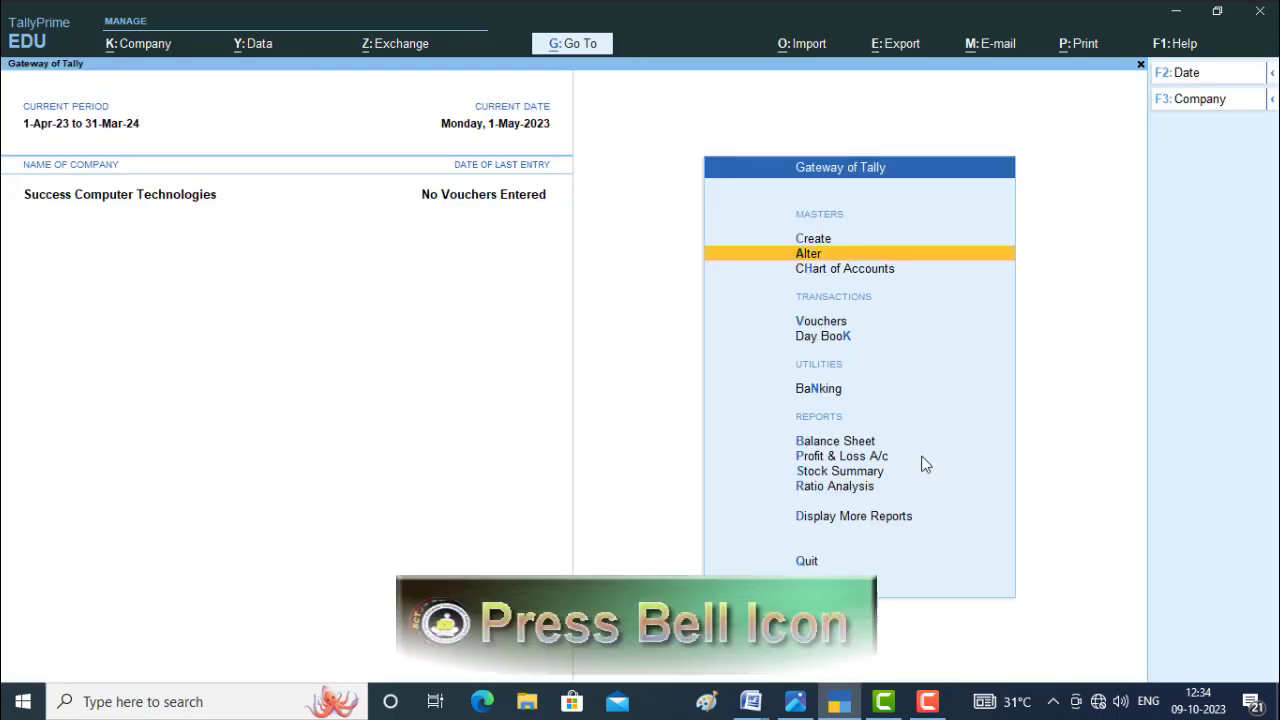
{"action": "key", "text": "Return"}
{"action": "key", "text": "Down"}
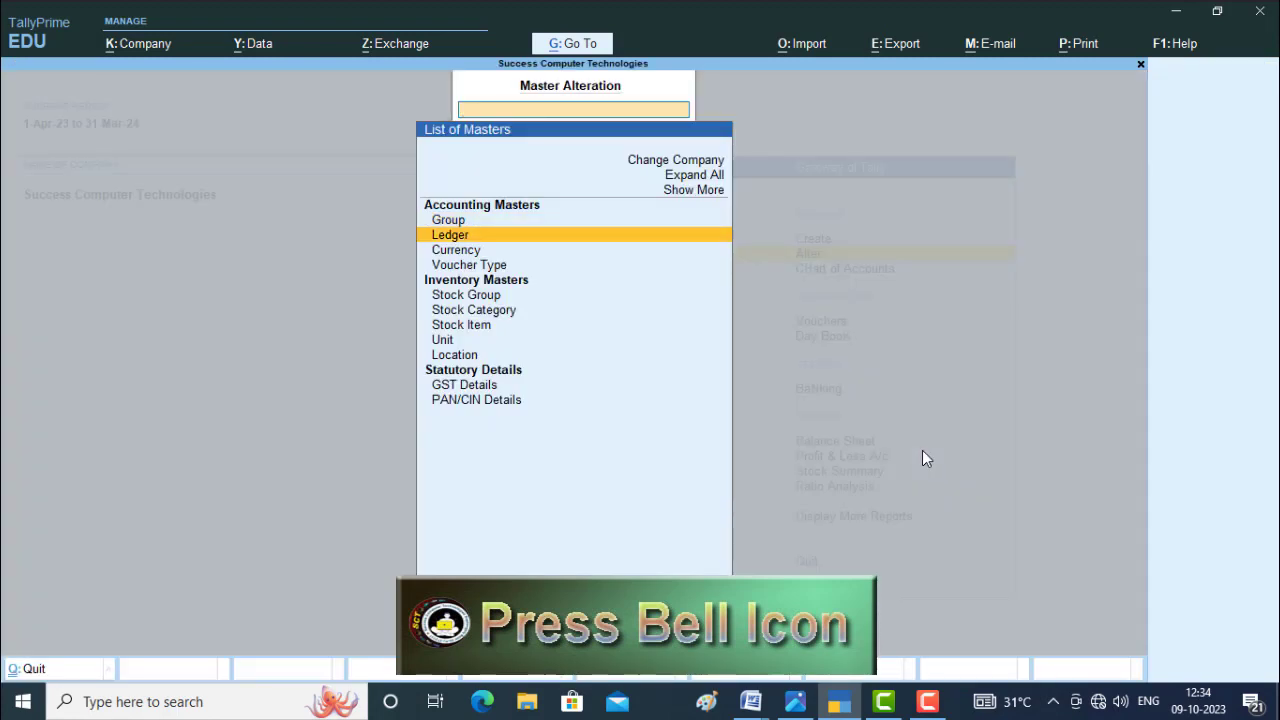
{"action": "key", "text": "Return"}
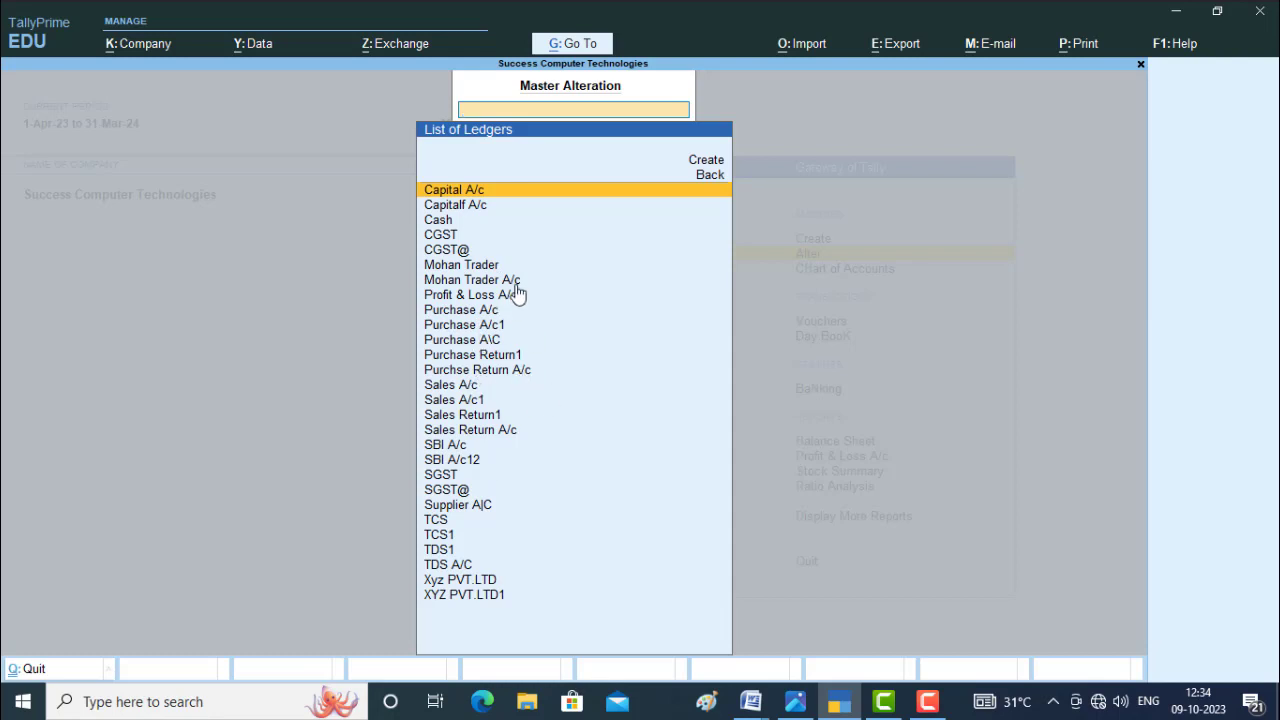
{"action": "key", "text": "Escape"}
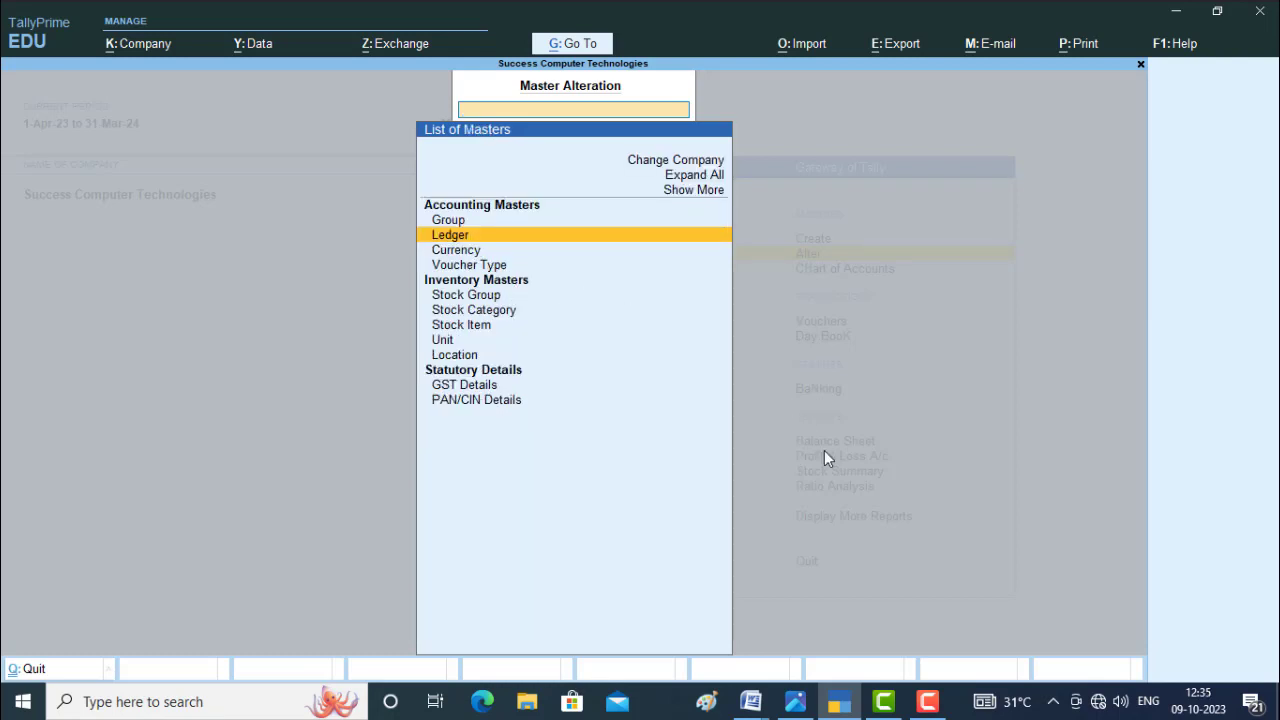
Review the existing stock groups, units and stock items in master alteration, and return to the Gateway of Tally.
{"action": "key", "text": "Down"}
{"action": "key", "text": "Down"}
{"action": "key", "text": "Down"}
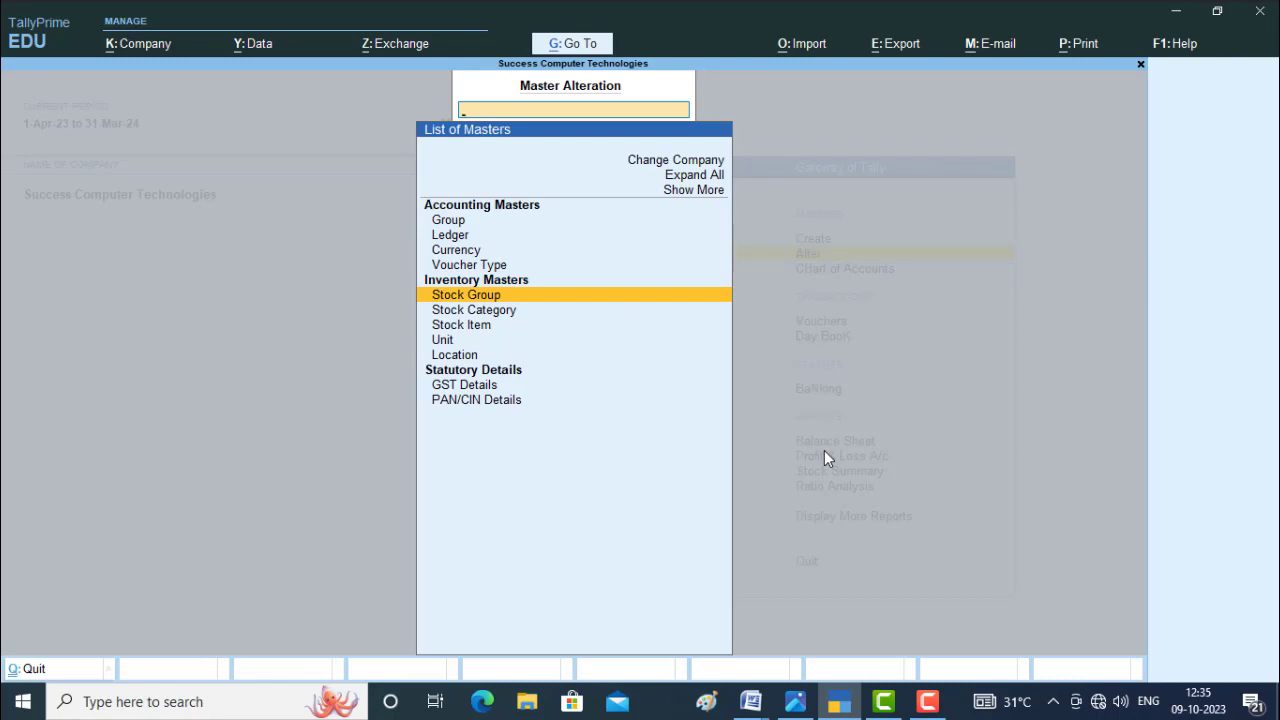
{"action": "key", "text": "Return"}
{"action": "key", "text": "Escape"}
{"action": "key", "text": "Down"}
{"action": "key", "text": "Down"}
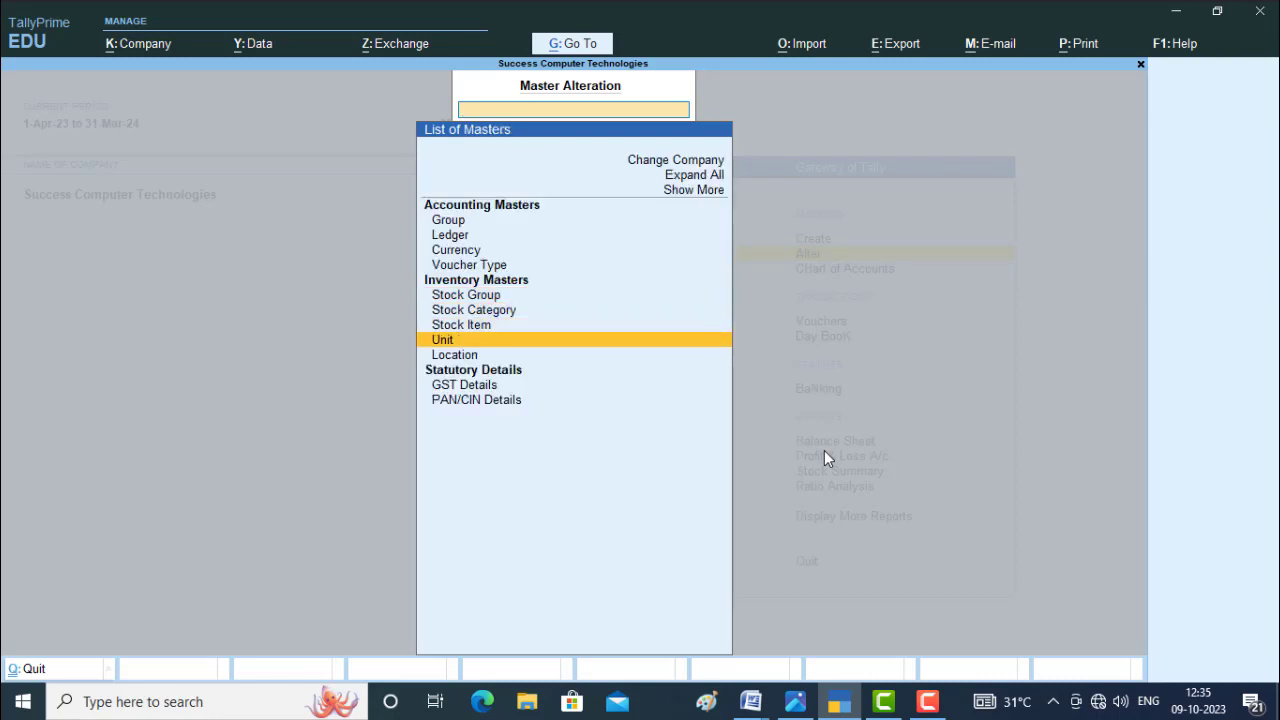
{"action": "key", "text": "Return"}
{"action": "key", "text": "Escape"}
{"action": "key", "text": "Up"}
{"action": "key", "text": "Return"}
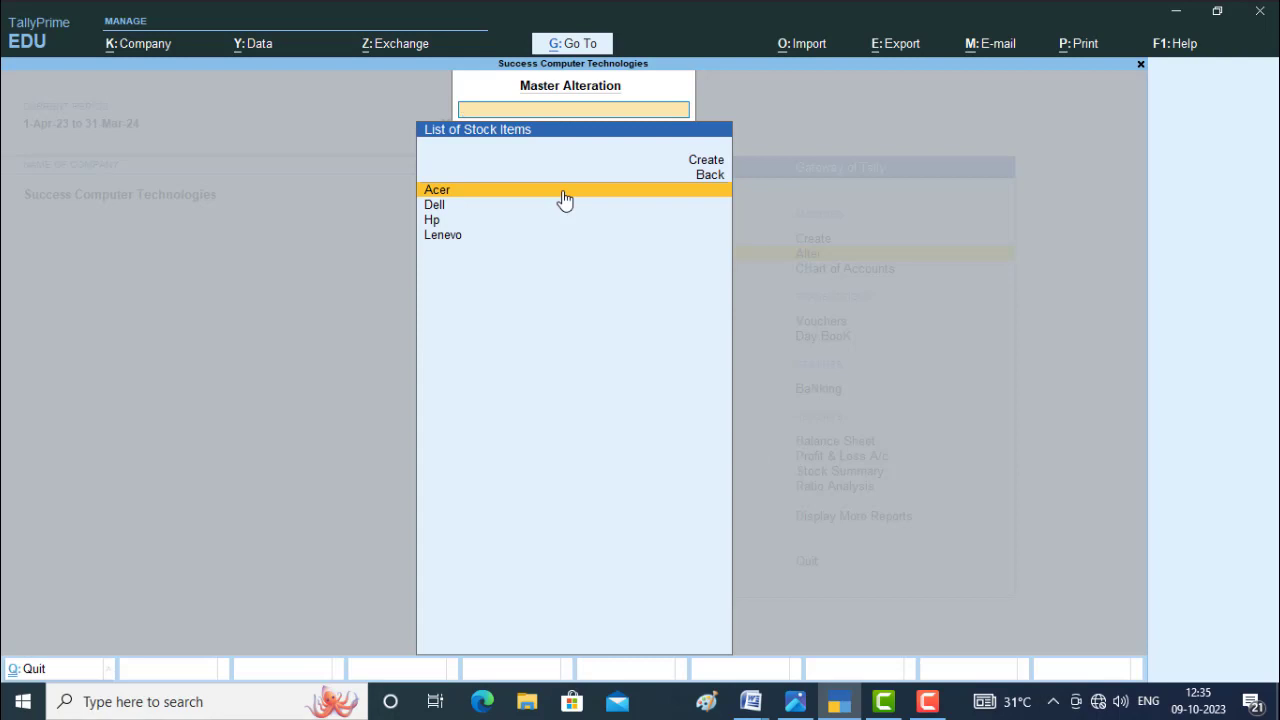
{"action": "key", "text": "Escape"}
{"action": "key", "text": "Escape"}
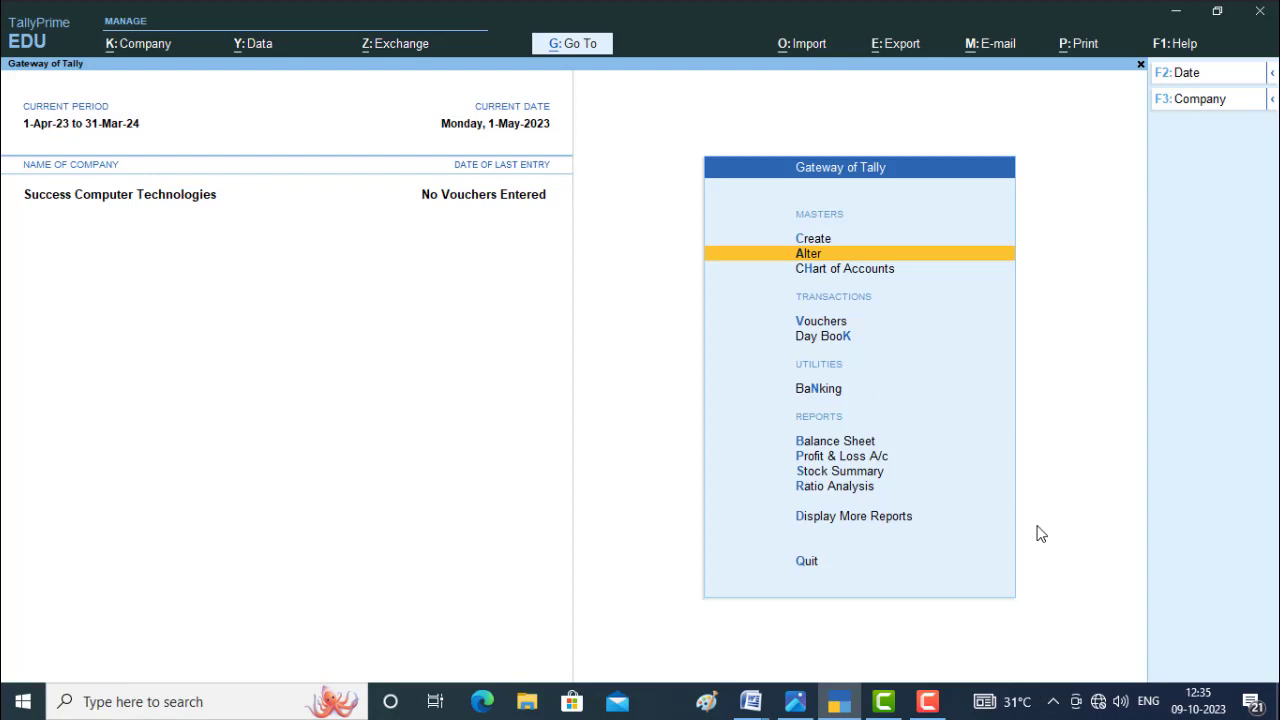
Start a purchase voucher with supplier invoice number asdf123 dated 1-May-23.
{"action": "key", "text": "Down"}
{"action": "key", "text": "Down"}
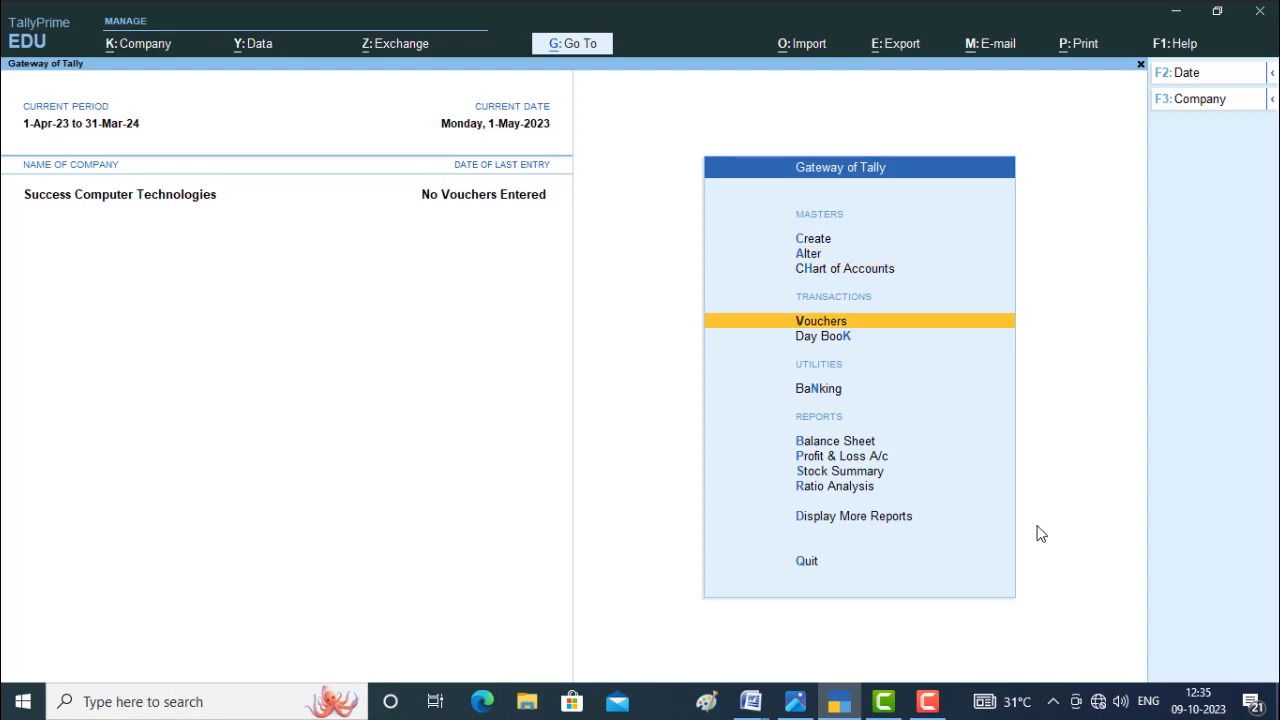
{"action": "key", "text": "Return"}
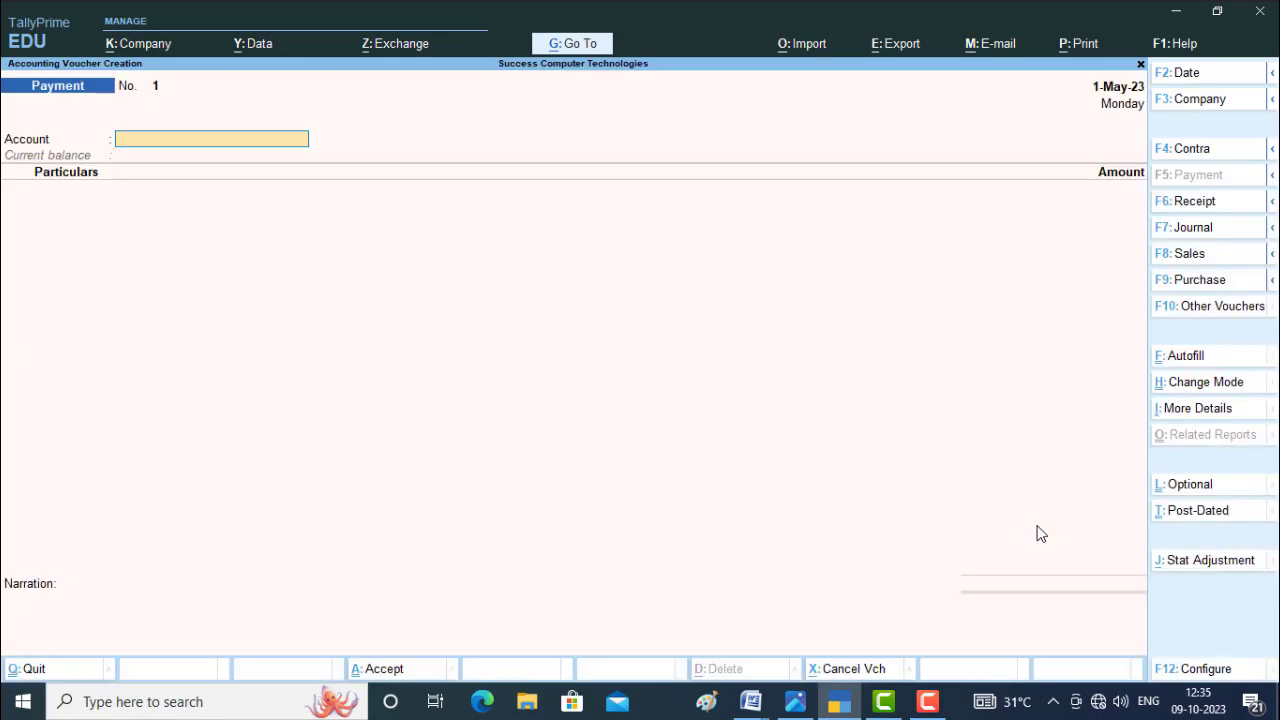
{"action": "left_click", "coordinate": [1178, 285]}
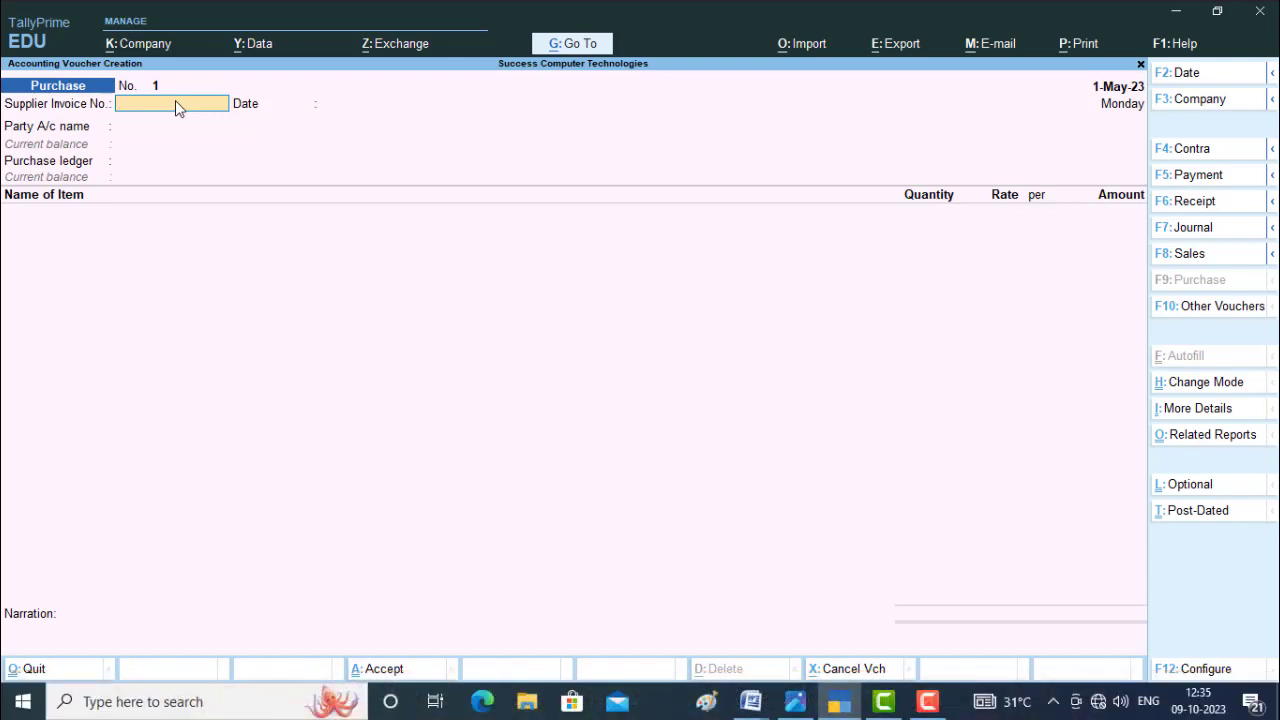
{"action": "type", "text": "asdf123"}
{"action": "key", "text": "Return"}
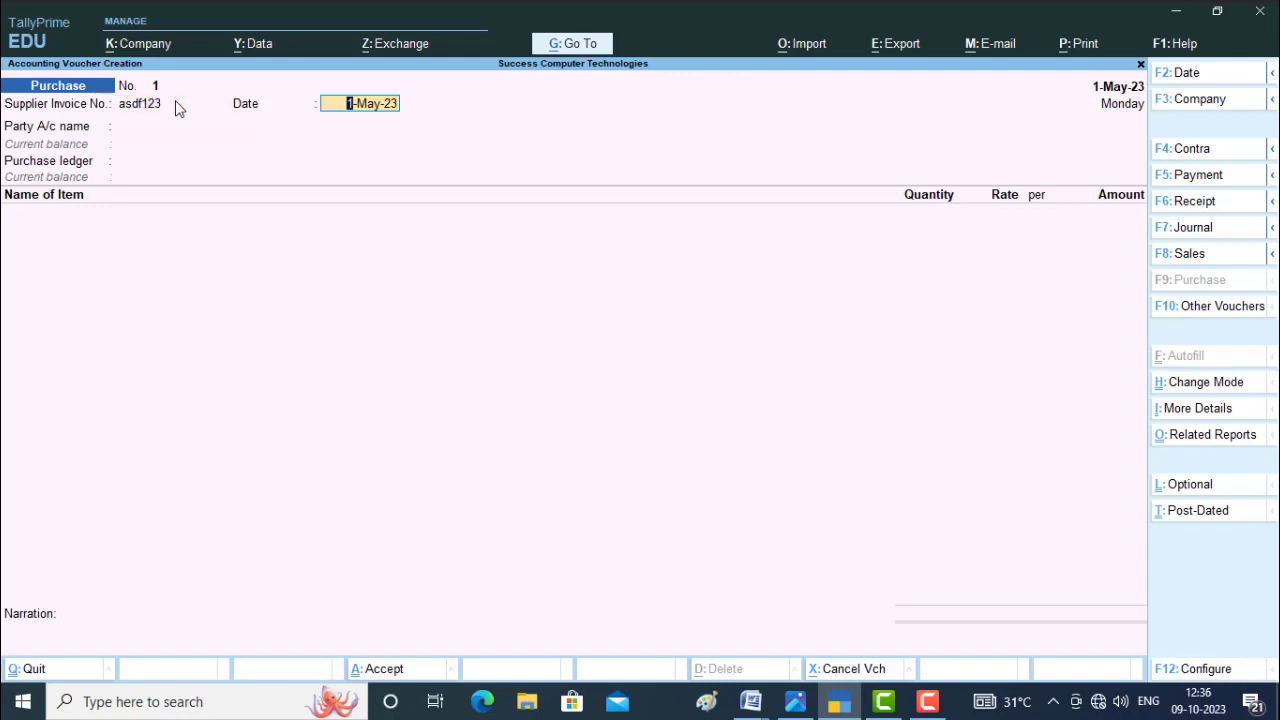
{"action": "key", "text": "Return"}
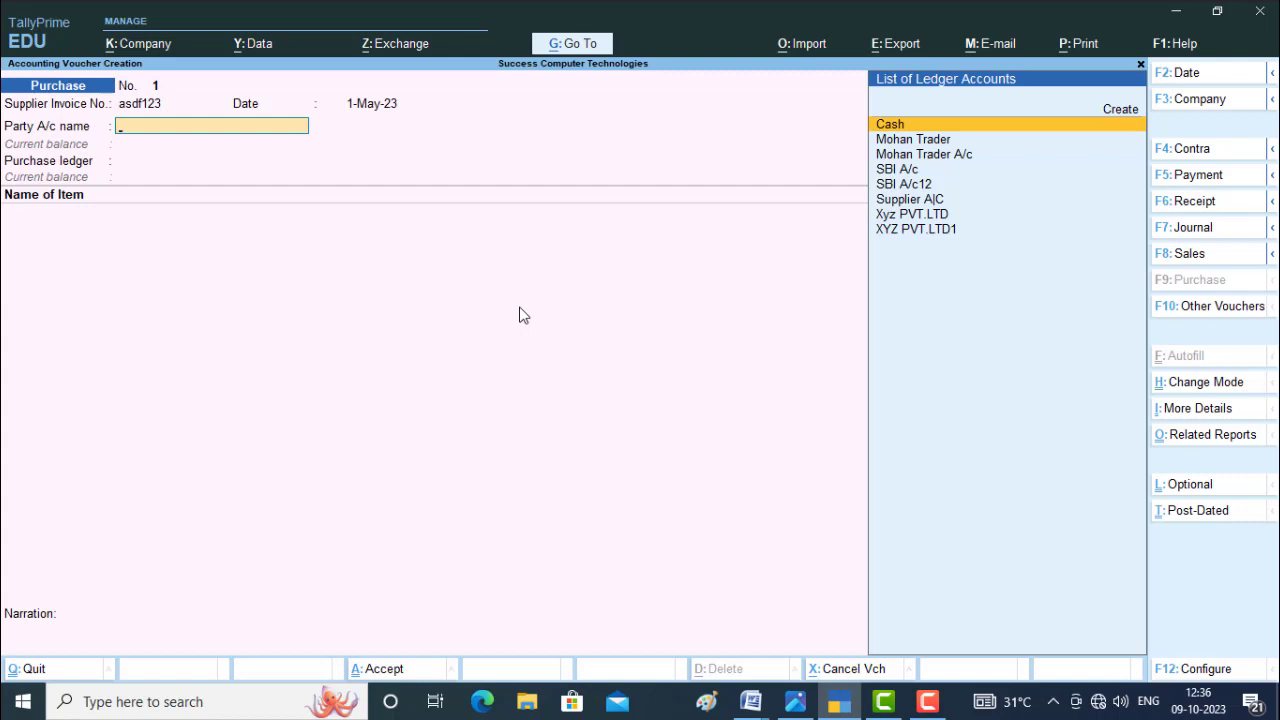
Set the party account to Supplier A|C, accepting its default receipt and party details, and choose Purchase A/c as the purchase ledger.
{"action": "key", "text": "Down"}
{"action": "key", "text": "Down"}
{"action": "key", "text": "Down"}
{"action": "key", "text": "Down"}
{"action": "key", "text": "Down"}
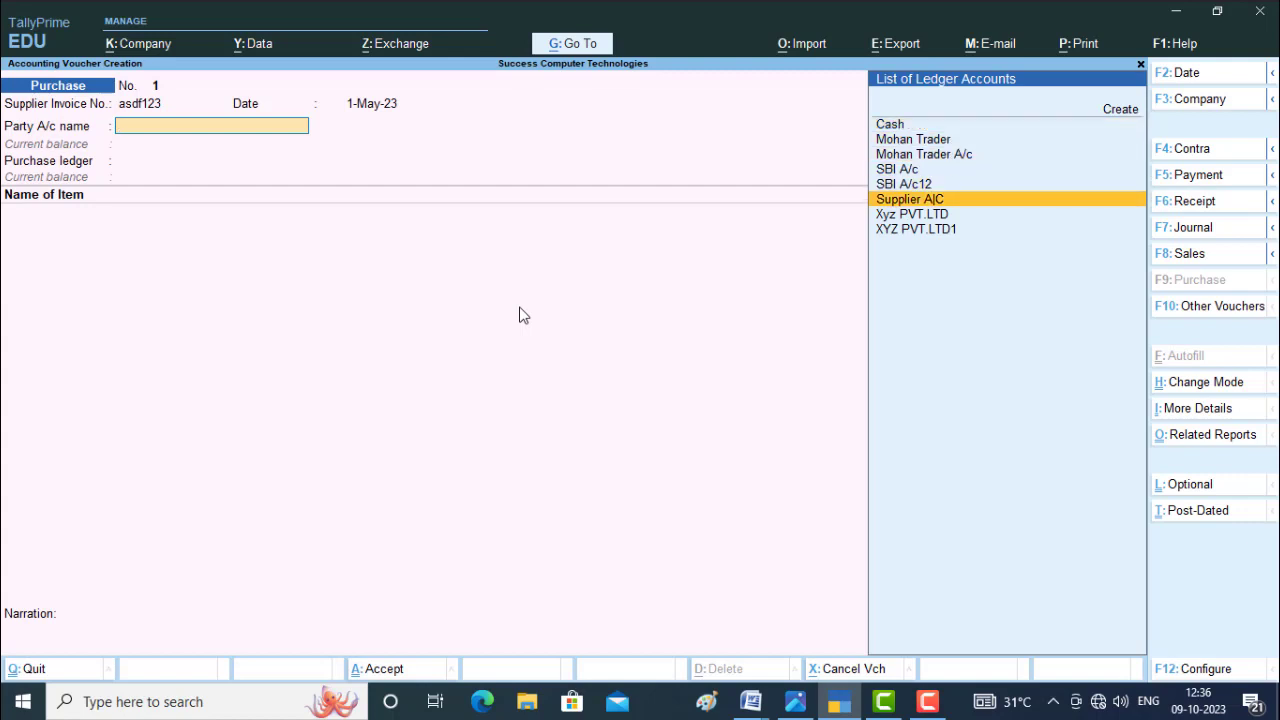
{"action": "key", "text": "Return"}
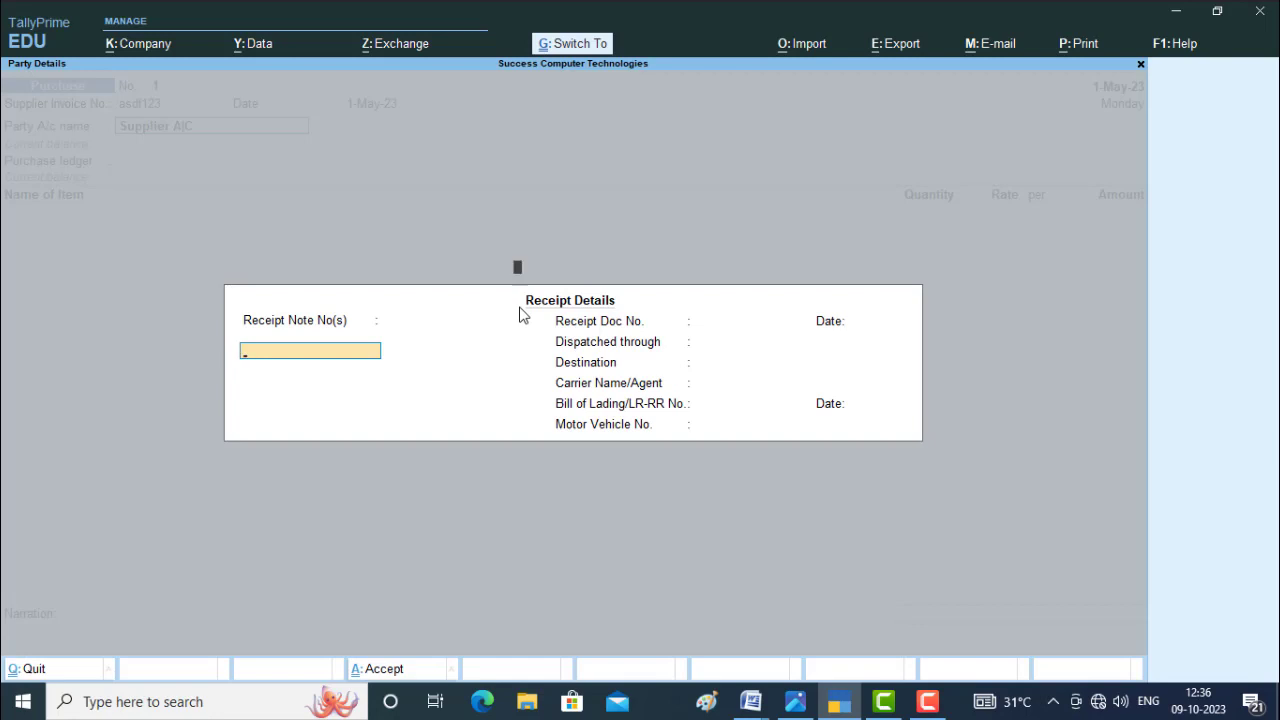
{"action": "key", "text": "ctrl+a"}
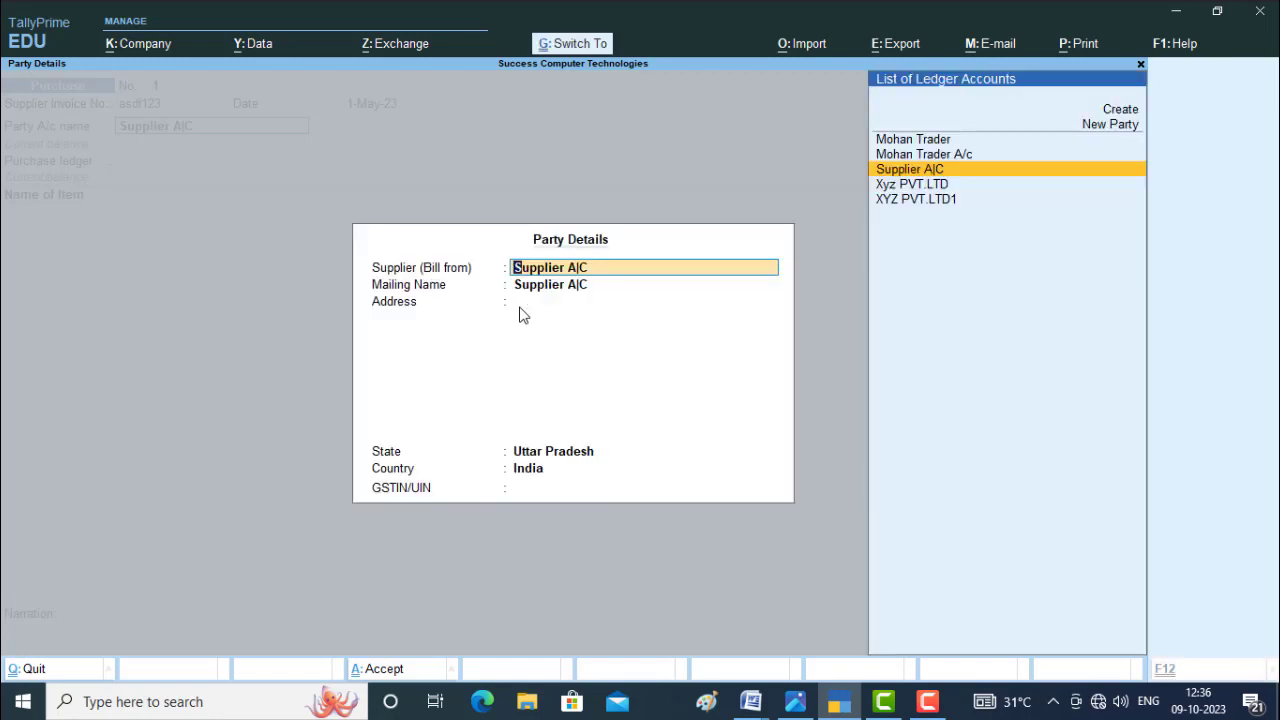
{"action": "key", "text": "ctrl+a"}
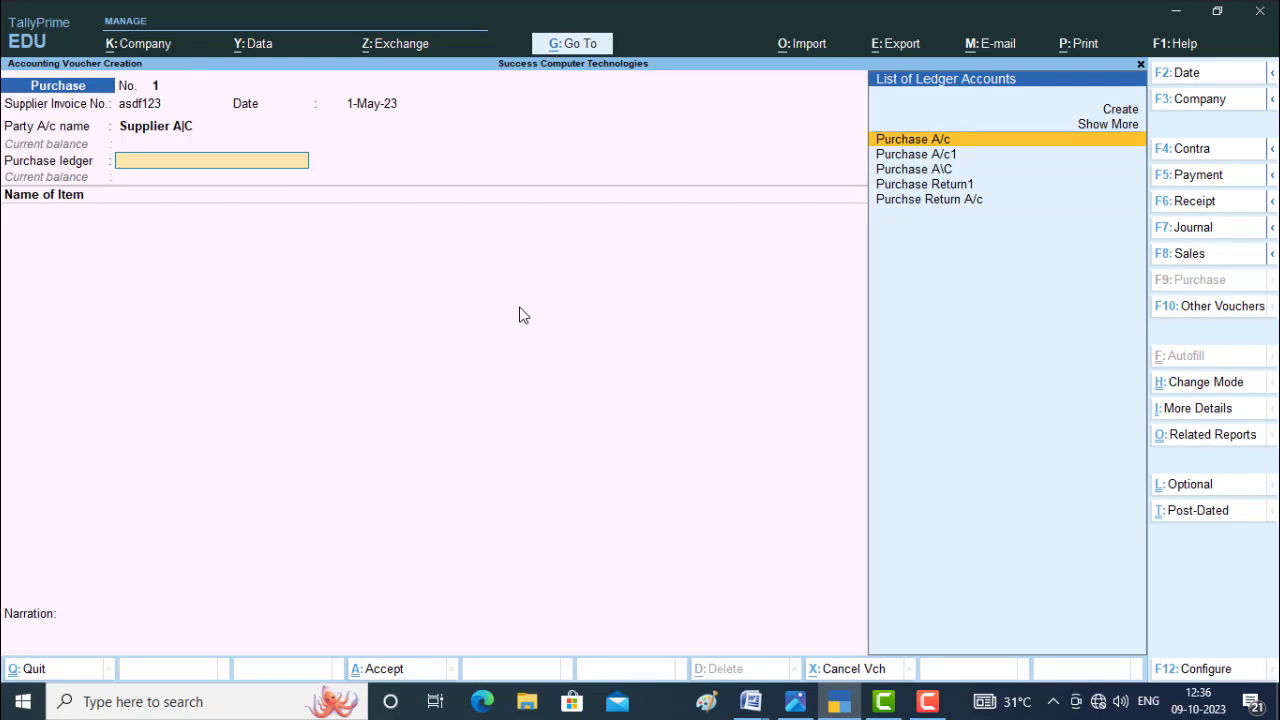
{"action": "left_click", "coordinate": [917, 149]}
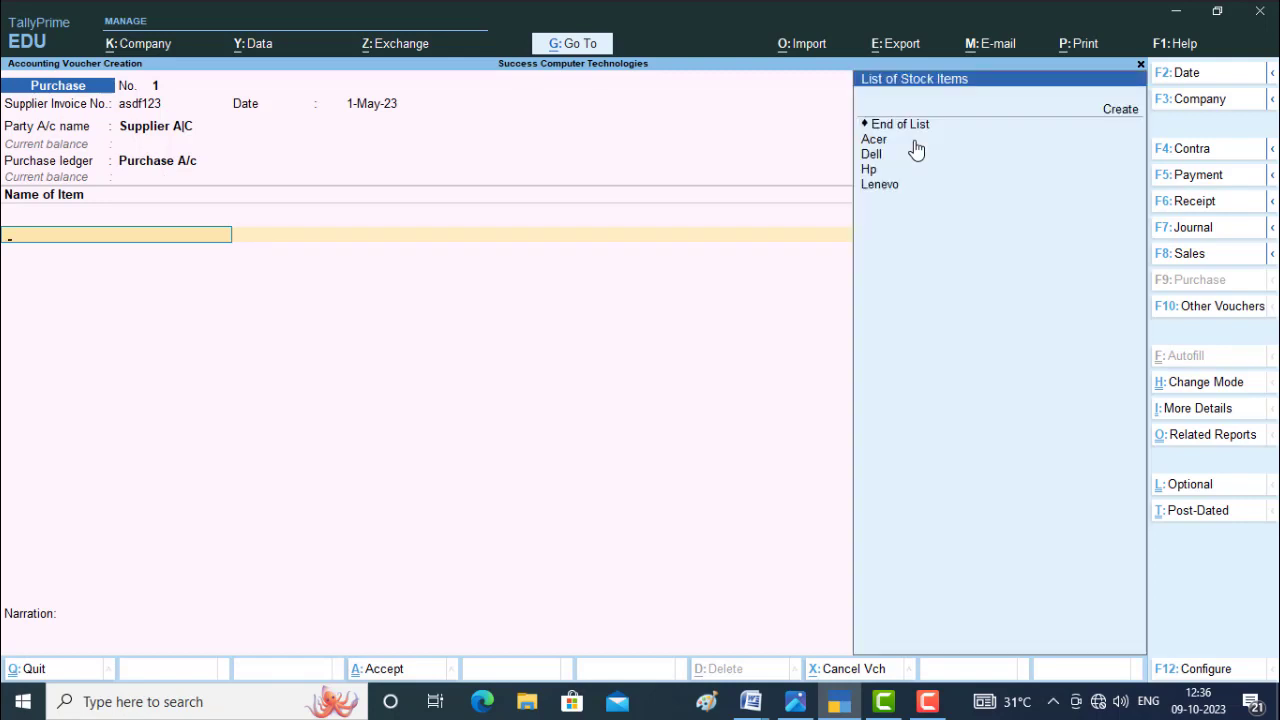
Add the stock item Acer to the purchase voucher with quantity 10 PCS at a rate of 8,500.
{"action": "key", "text": "Down"}
{"action": "key", "text": "Down"}
{"action": "key", "text": "Down"}
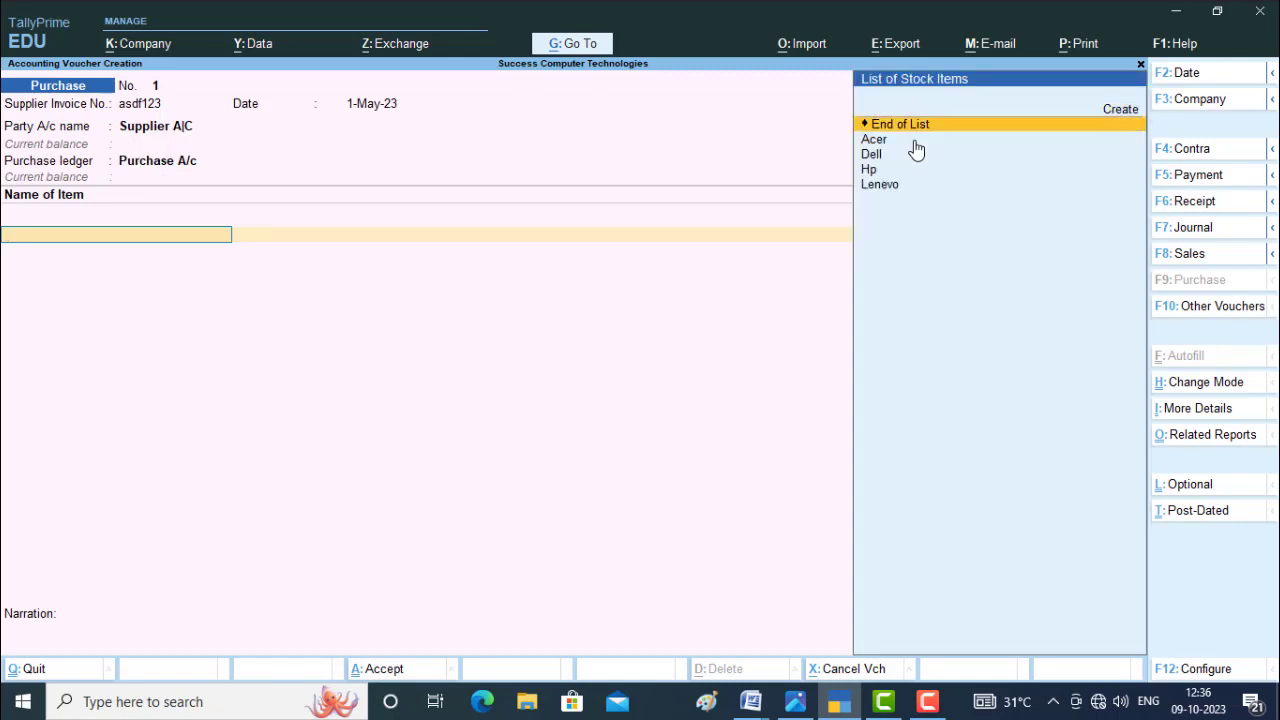
{"action": "left_click", "coordinate": [917, 149]}
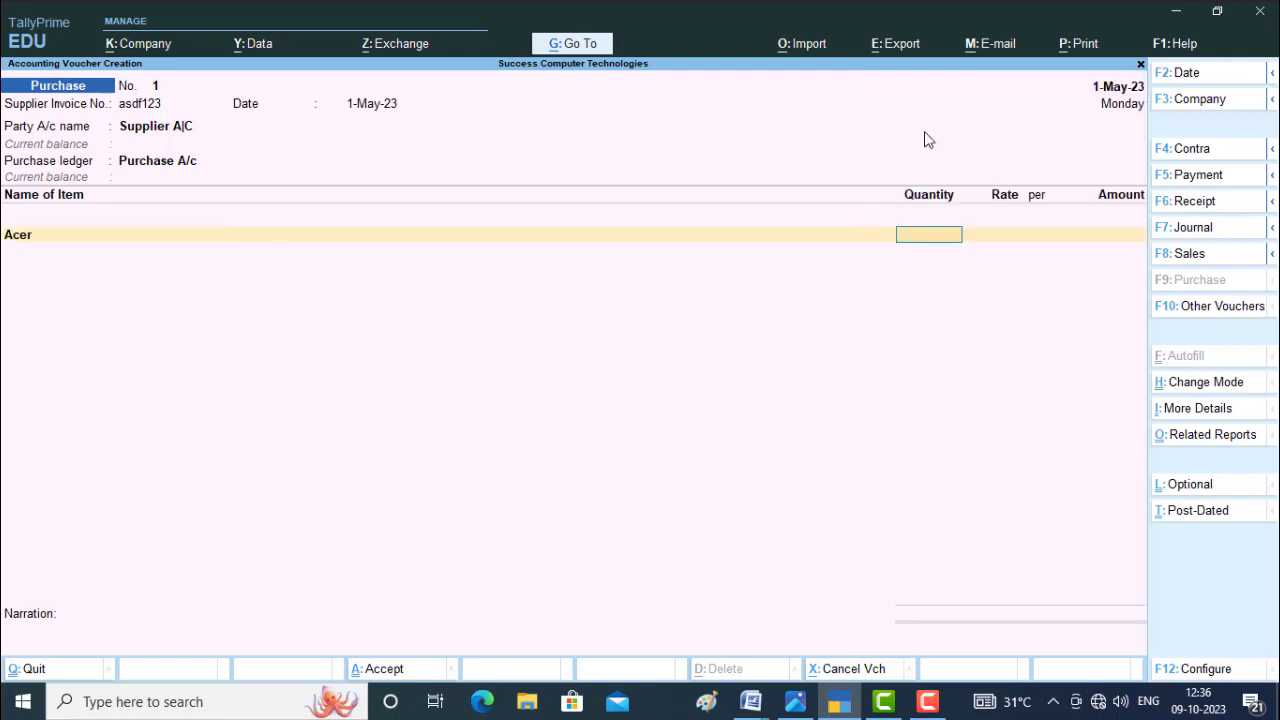
{"action": "type", "text": "10"}
{"action": "key", "text": "Return"}
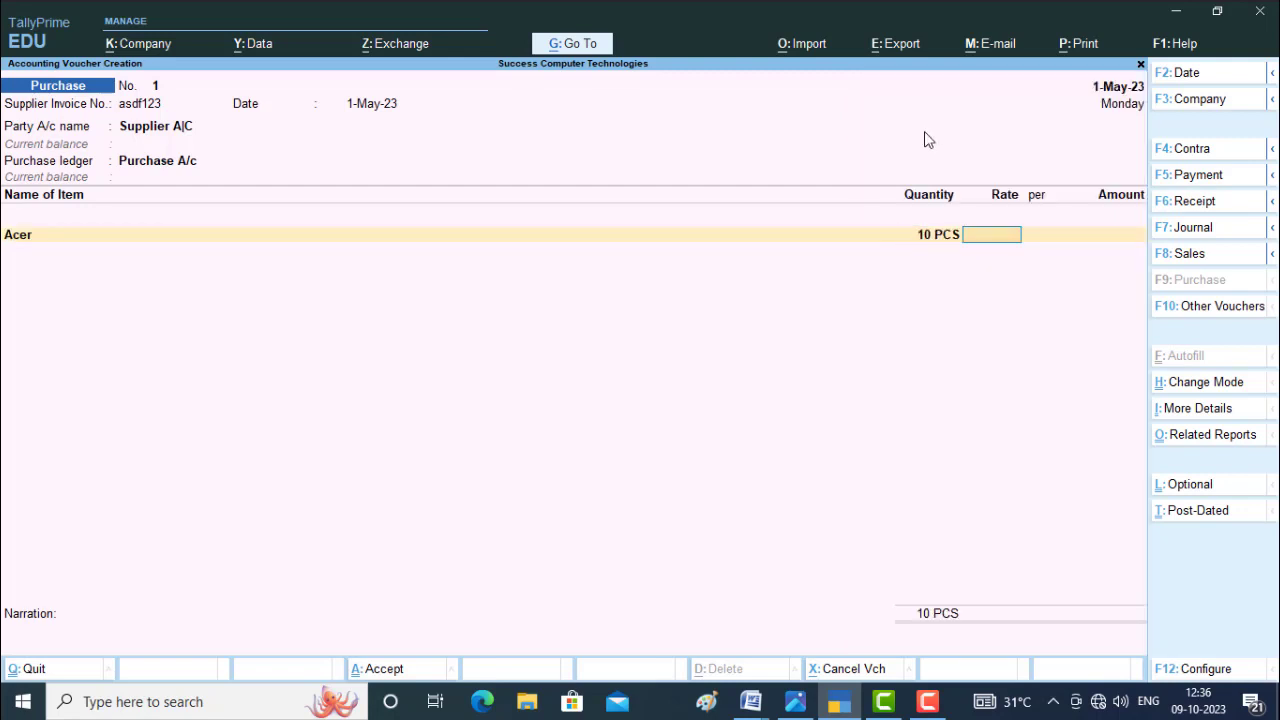
{"action": "type", "text": "500"}
{"action": "key", "text": "Return"}
{"action": "key", "text": "Return"}
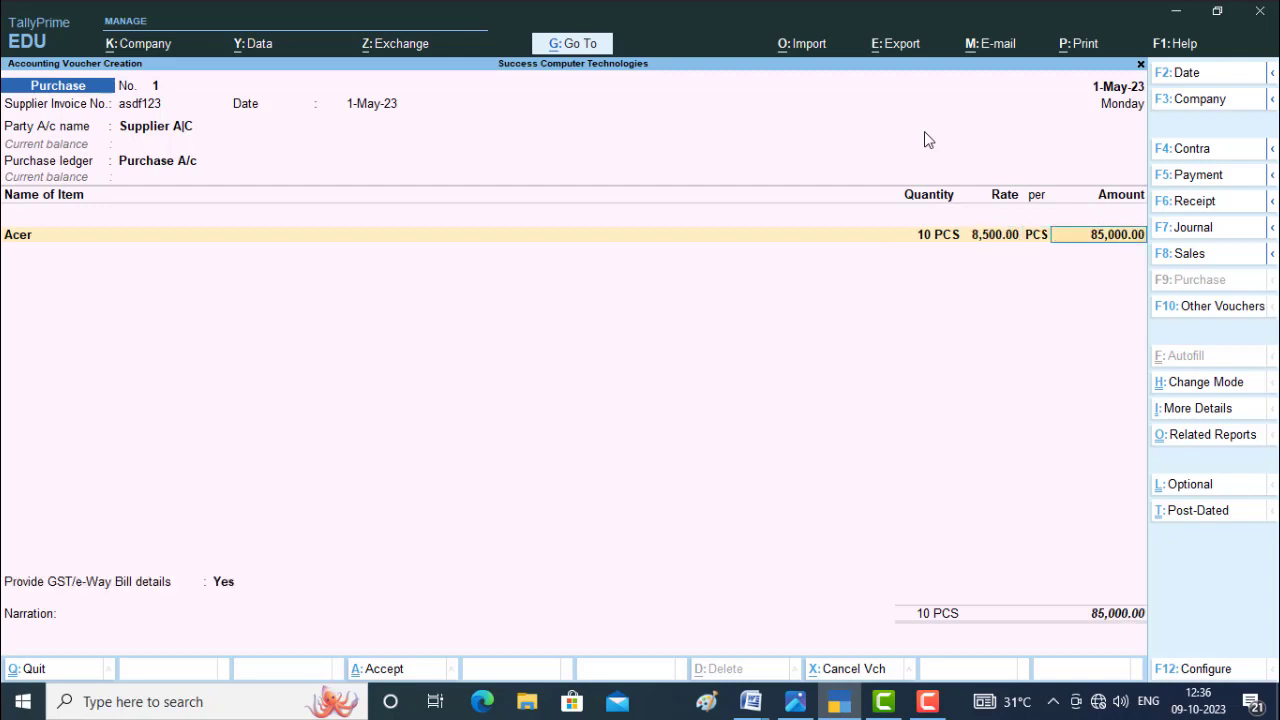
{"action": "key", "text": "Return"}
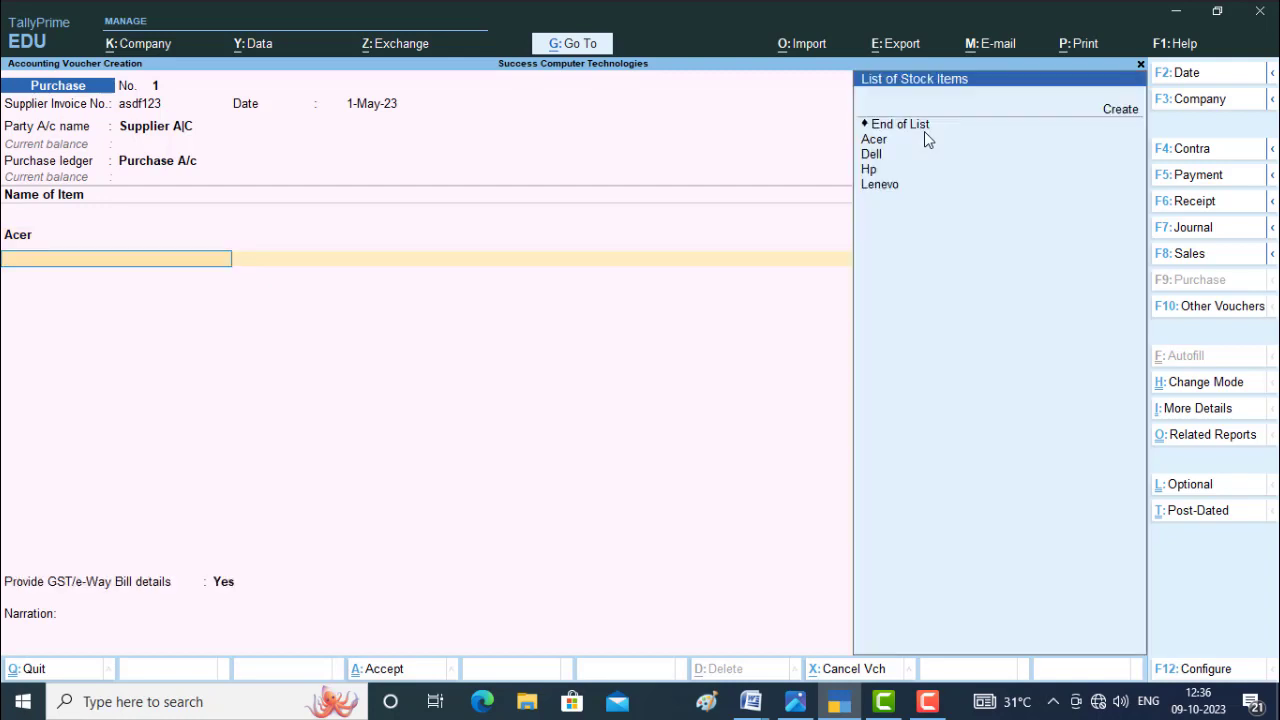
Add the stock item Dell to the purchase voucher with quantity 10 PCS at a rate of 9,000.
{"action": "key", "text": "Down"}
{"action": "key", "text": "Down"}
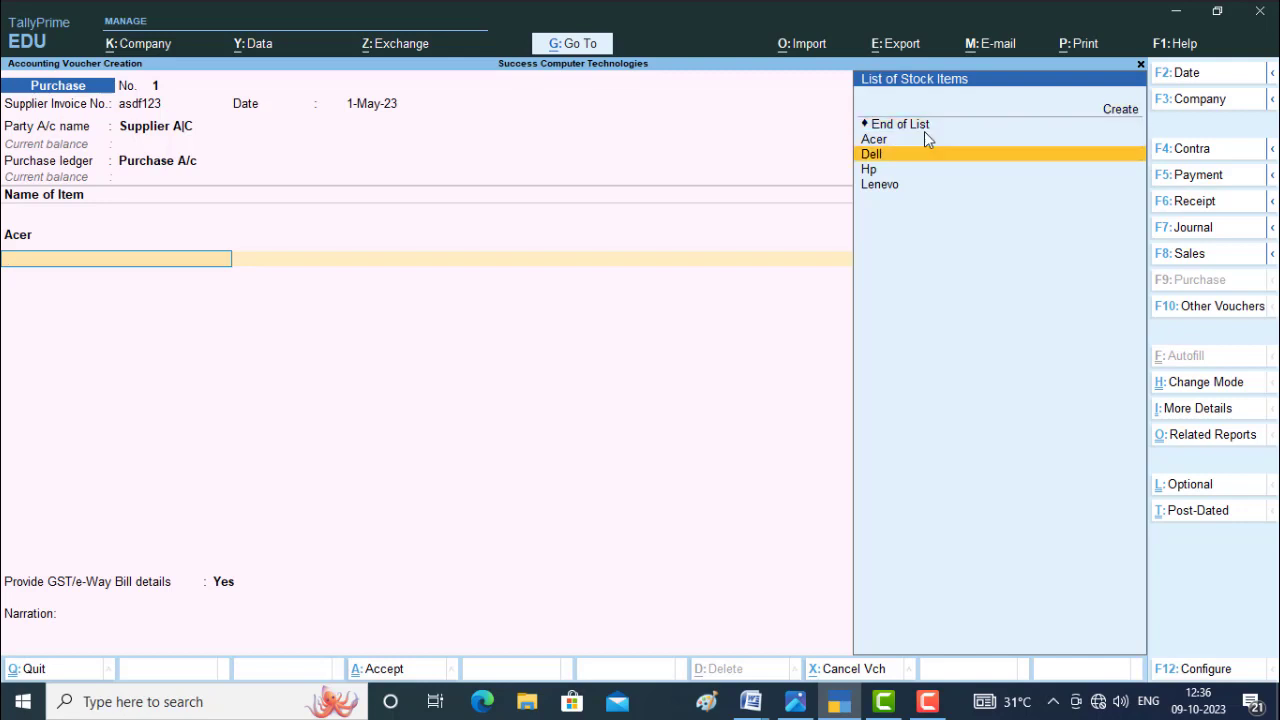
{"action": "key", "text": "Return"}
{"action": "type", "text": "10"}
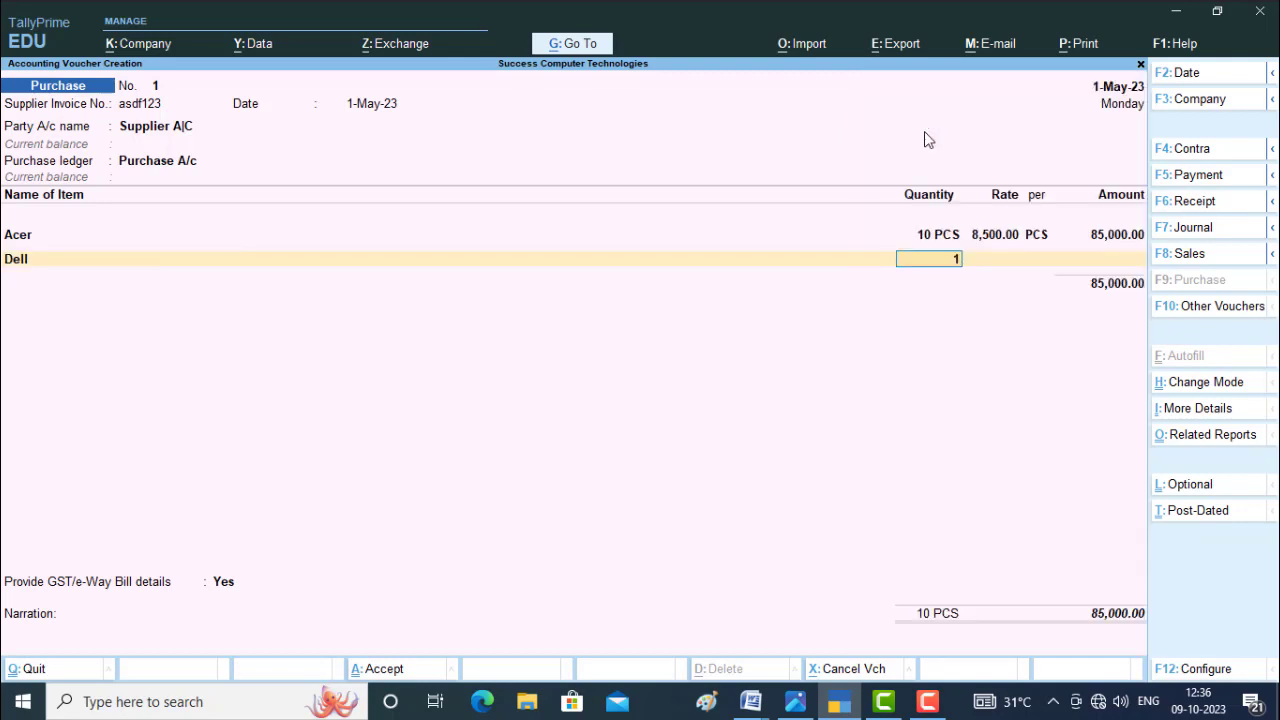
{"action": "key", "text": "Return"}
{"action": "type", "text": "9000"}
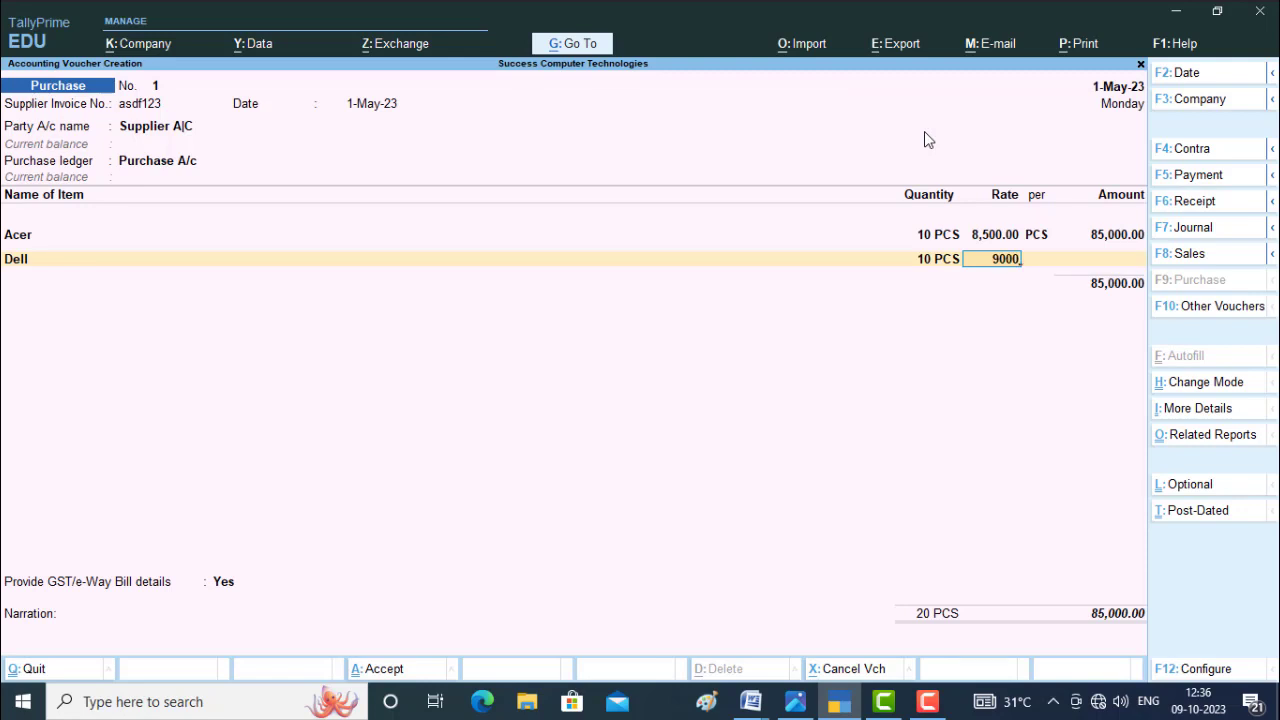
{"action": "key", "text": "Return"}
{"action": "key", "text": "Return"}
{"action": "key", "text": "Return"}
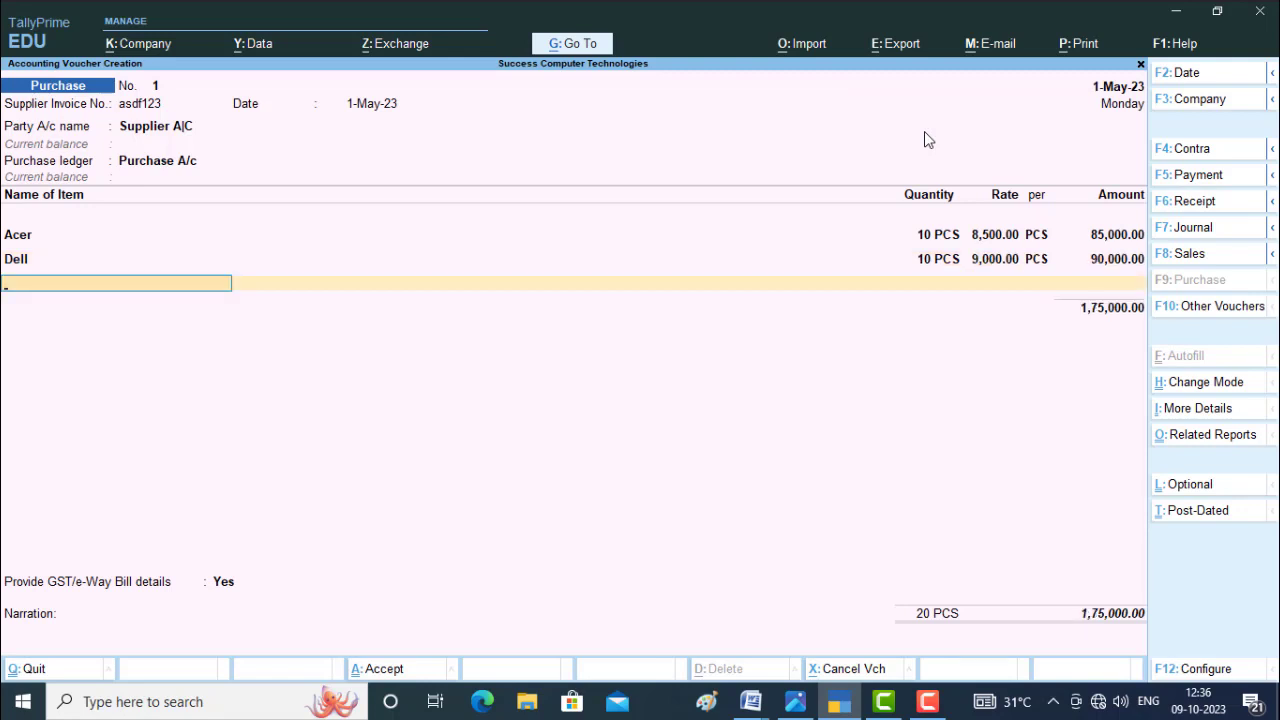
Add the stock item Hp to the purchase voucher with quantity 10 PCS at a rate of 10,000.
{"action": "key", "text": "Down"}
{"action": "key", "text": "Down"}
{"action": "key", "text": "Down"}
{"action": "key", "text": "Down"}
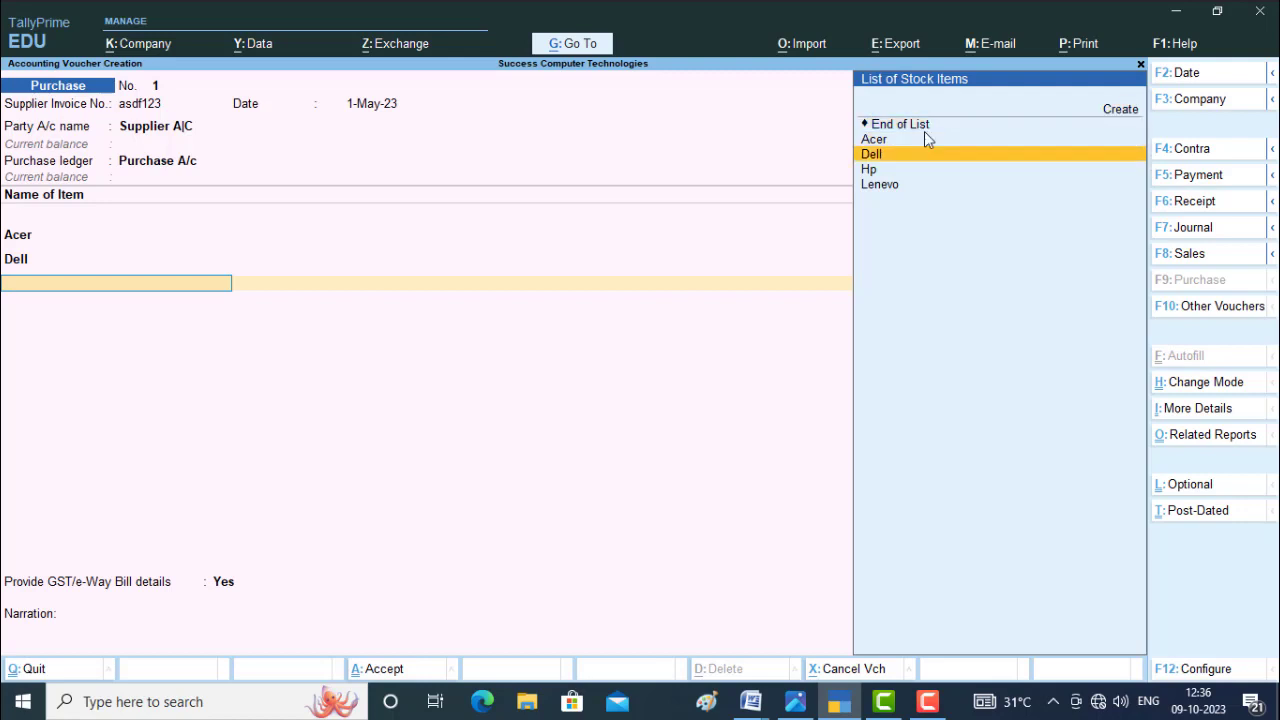
{"action": "key", "text": "Return"}
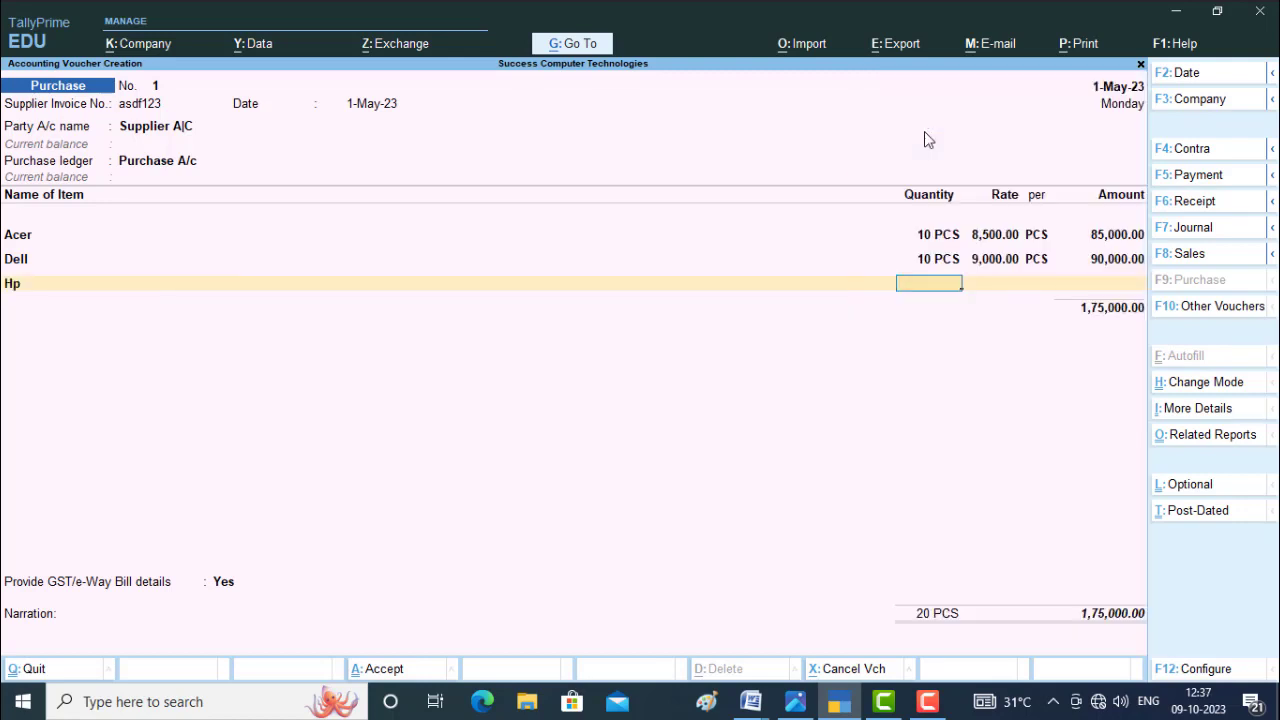
{"action": "type", "text": "10"}
{"action": "key", "text": "Return"}
{"action": "type", "text": "10000"}
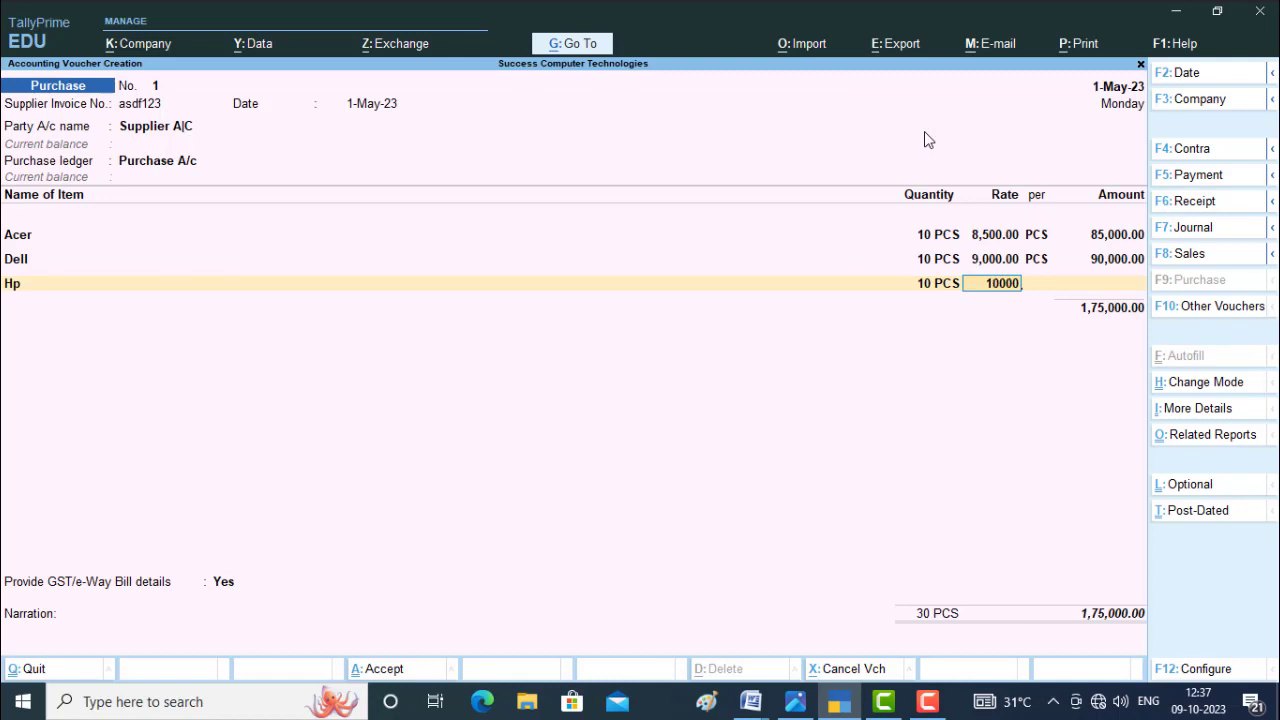
{"action": "key", "text": "Return"}
{"action": "key", "text": "Return"}
{"action": "key", "text": "Return"}
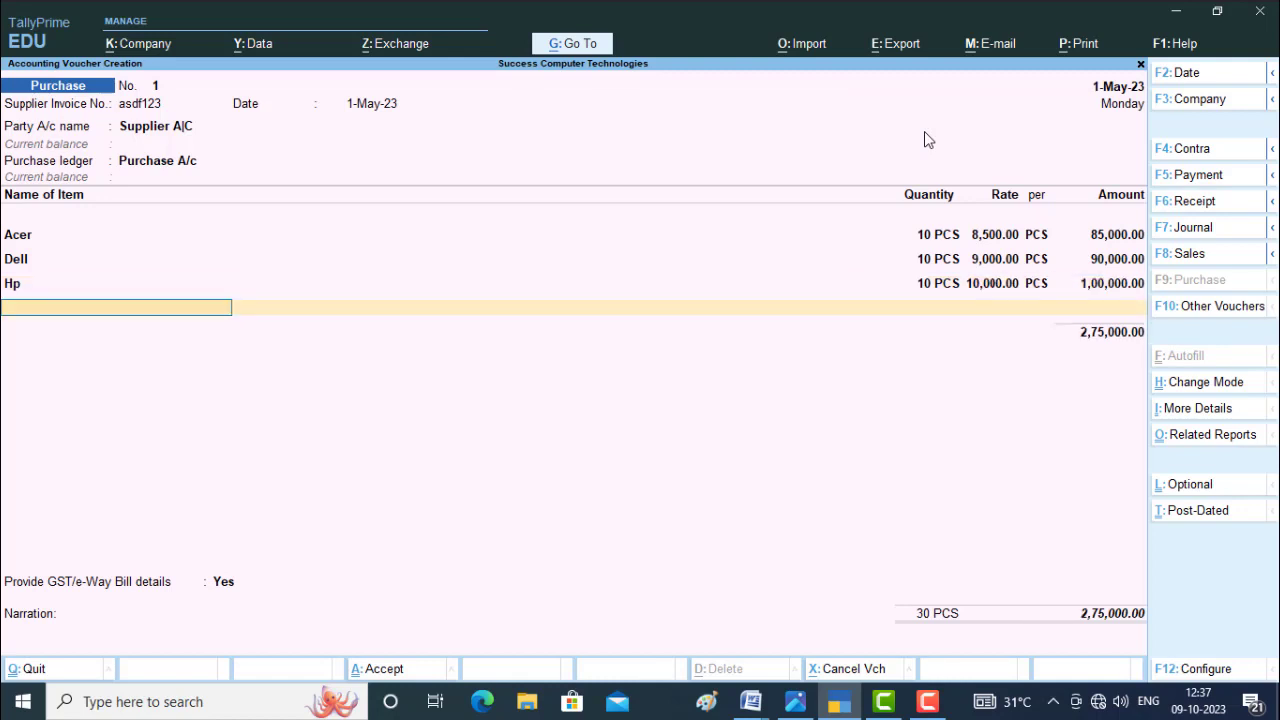
Add the stock item Lenevo to the purchase voucher with quantity 10 PCS at a rate of 7,000.
{"action": "key", "text": "Down"}
{"action": "key", "text": "Down"}
{"action": "key", "text": "Down"}
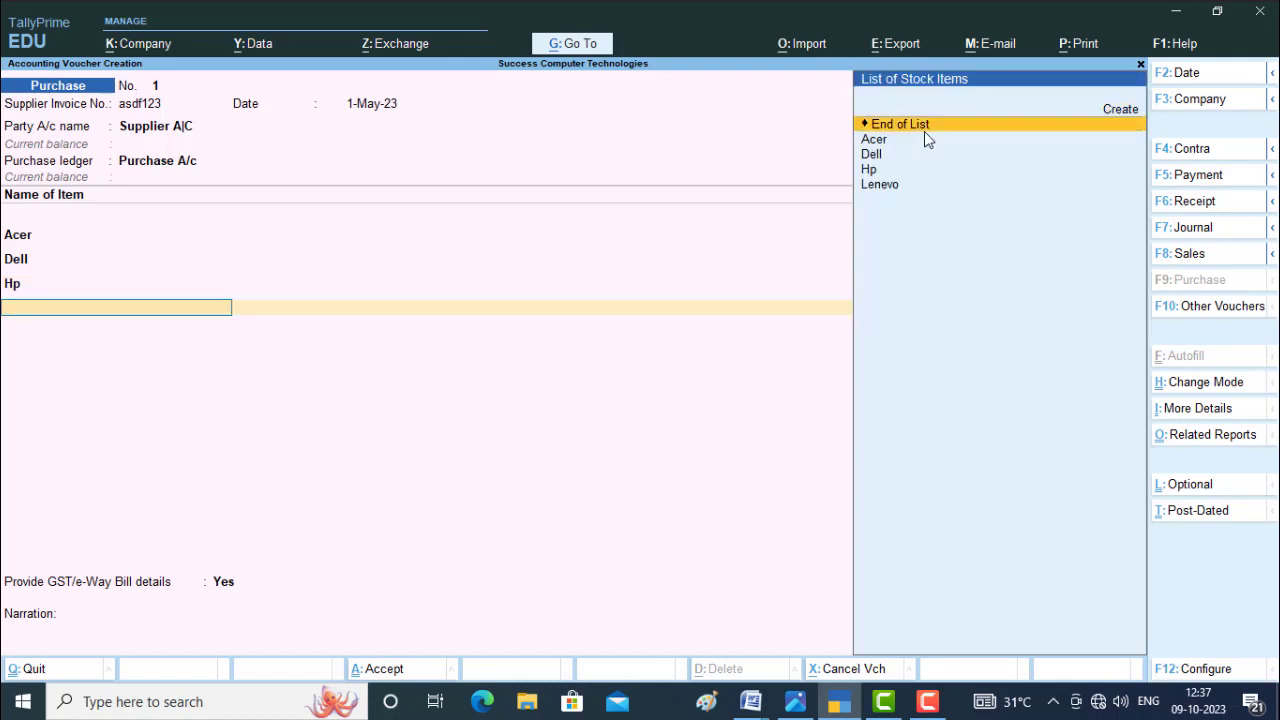
{"action": "key", "text": "Down"}
{"action": "key", "text": "Down"}
{"action": "key", "text": "Return"}
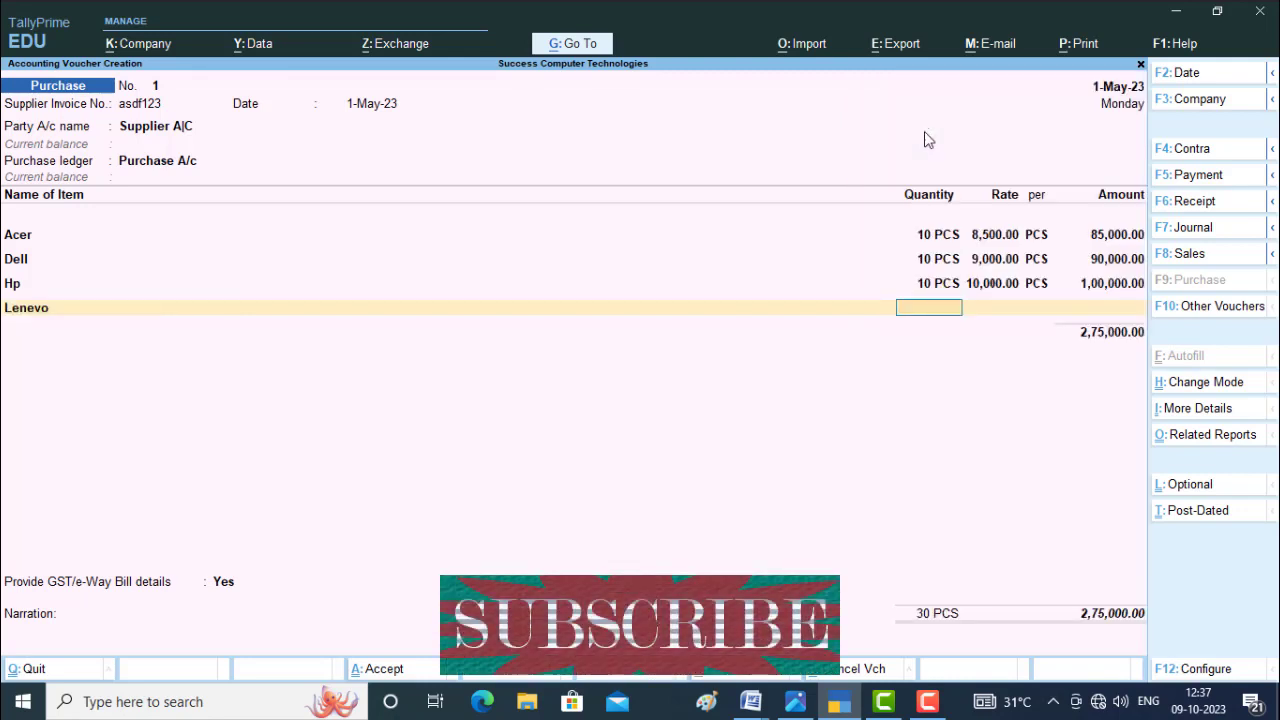
{"action": "type", "text": "10"}
{"action": "key", "text": "Return"}
{"action": "type", "text": "7000"}
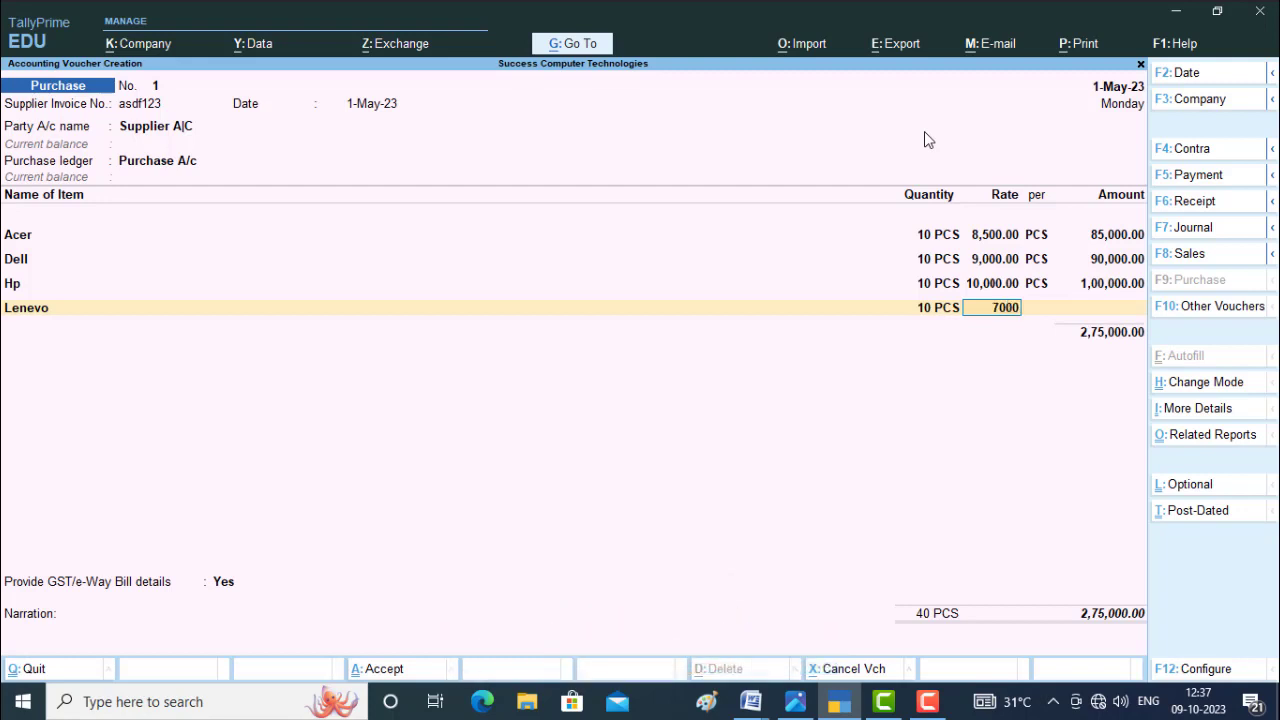
{"action": "key", "text": "Return"}
{"action": "key", "text": "Return"}
{"action": "key", "text": "Return"}
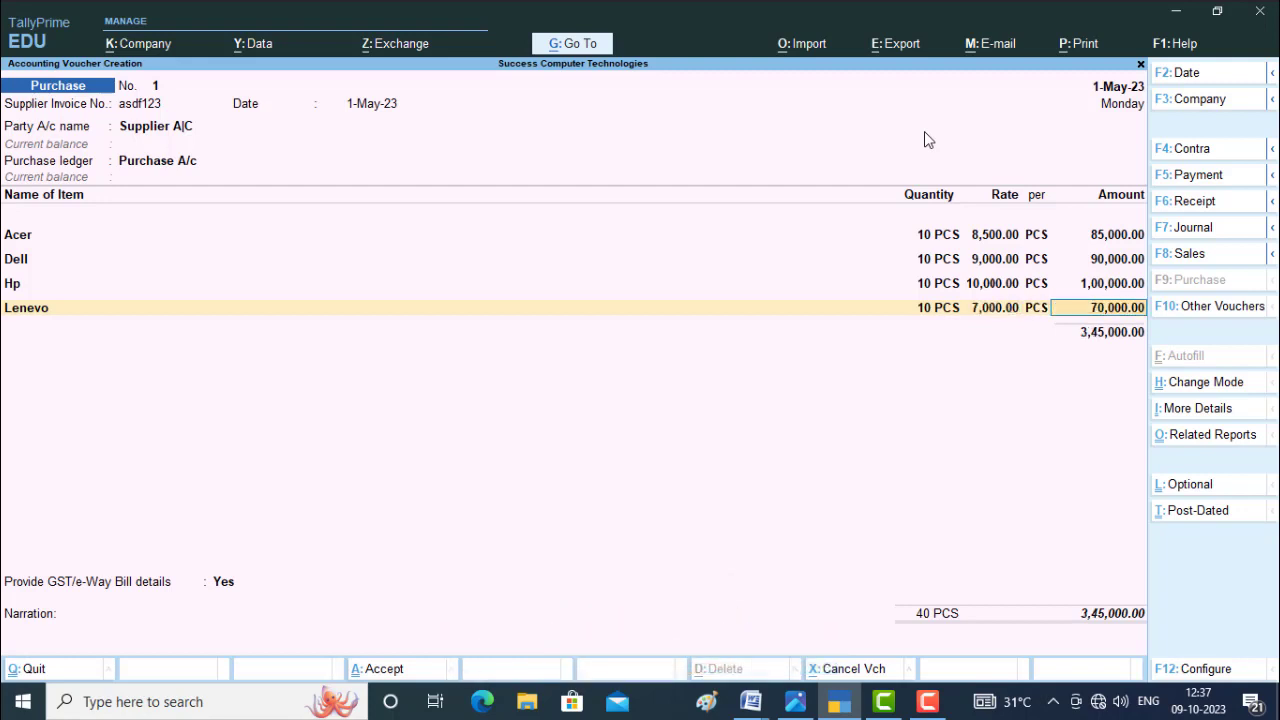
End the voucher's item list and set Provide GST/e-Way Bill details to No.
{"action": "key", "text": "Return"}
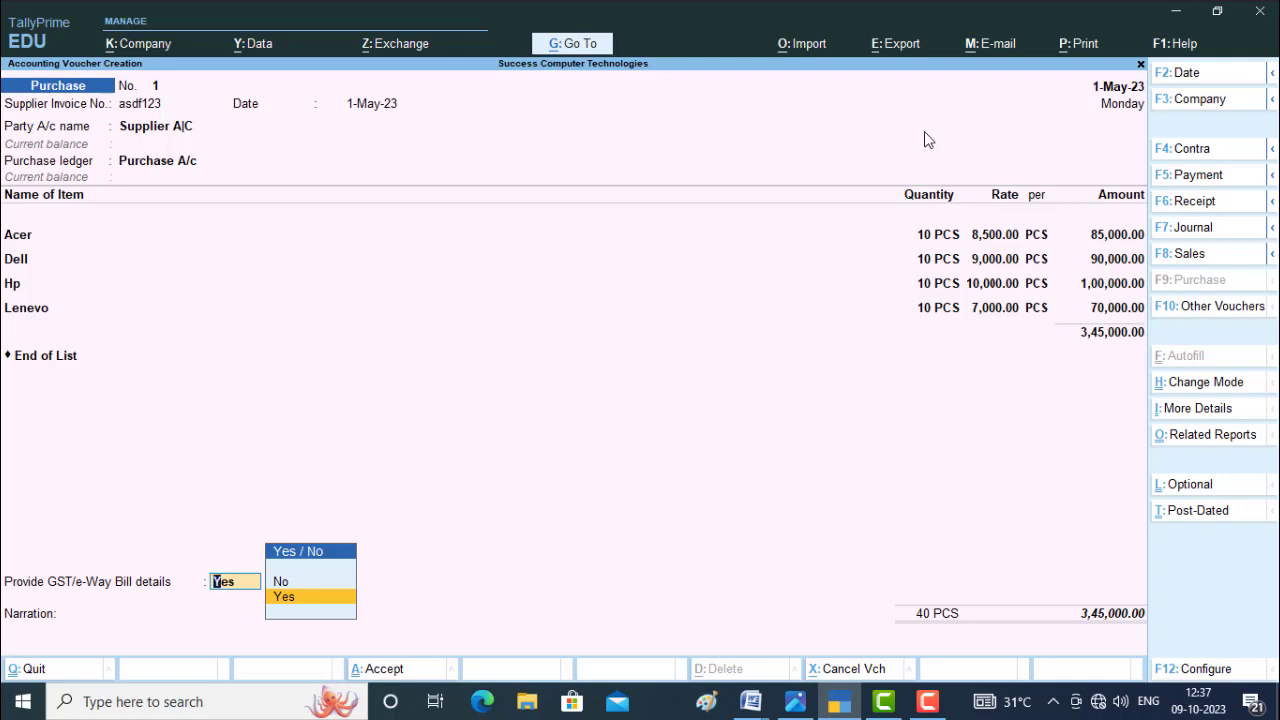
{"action": "key", "text": "Up"}
{"action": "key", "text": "Return"}
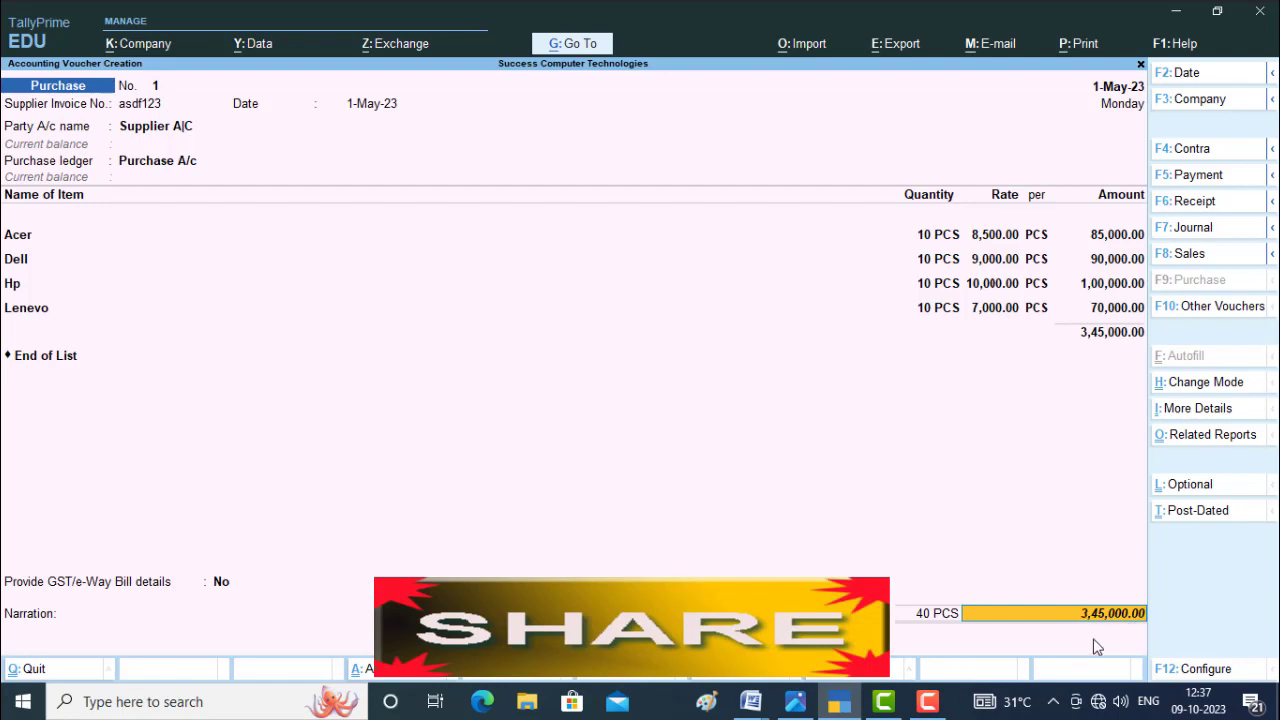
Allocate 3,45,000.00 Cr to New Ref asdf123 in the supplier's bill-wise details, then save the purchase voucher and leave voucher entry.
{"action": "key", "text": "Return"}
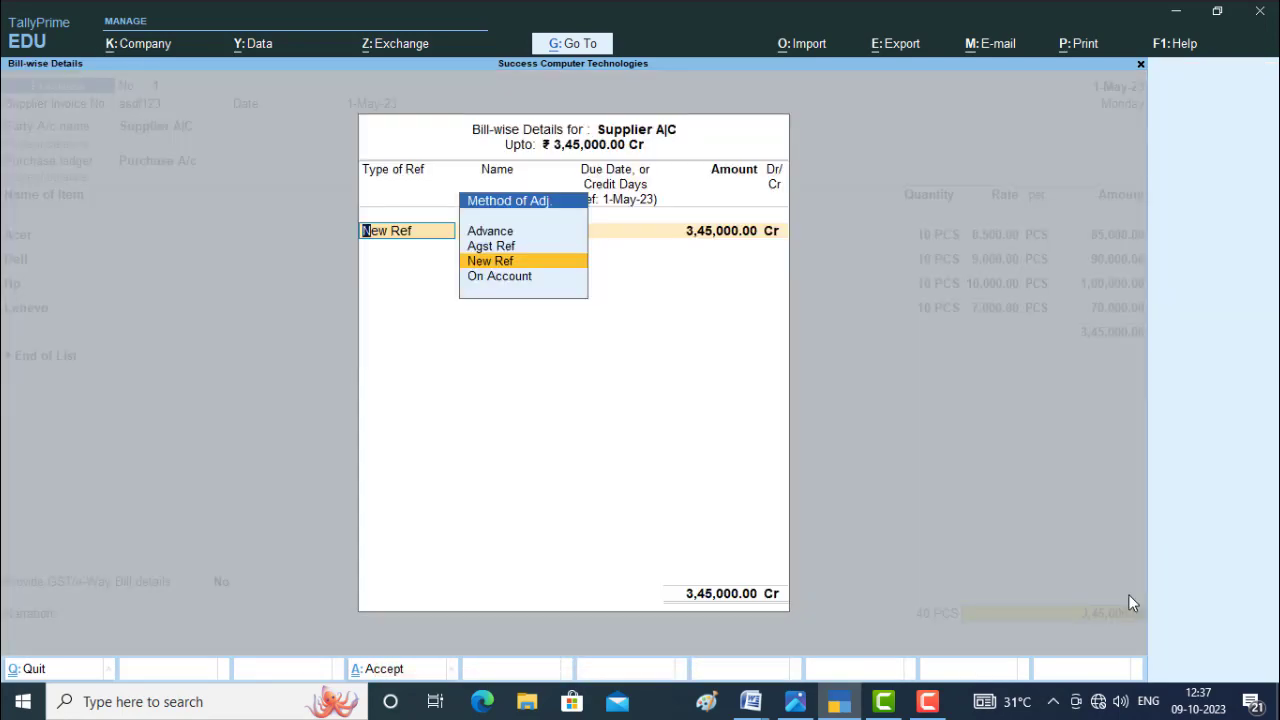
{"action": "key", "text": "Return"}
{"action": "key", "text": "Return"}
{"action": "key", "text": "Return"}
{"action": "key", "text": "Return"}
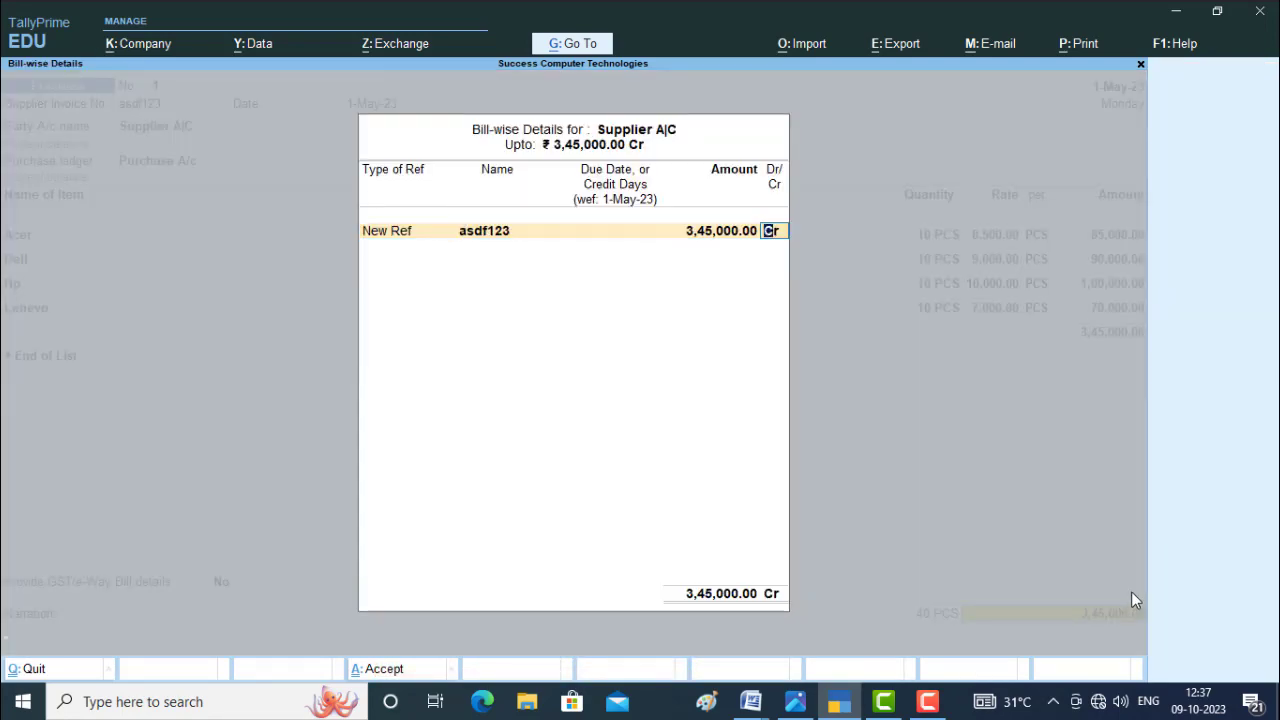
{"action": "key", "text": "Return"}
{"action": "key", "text": "Return"}
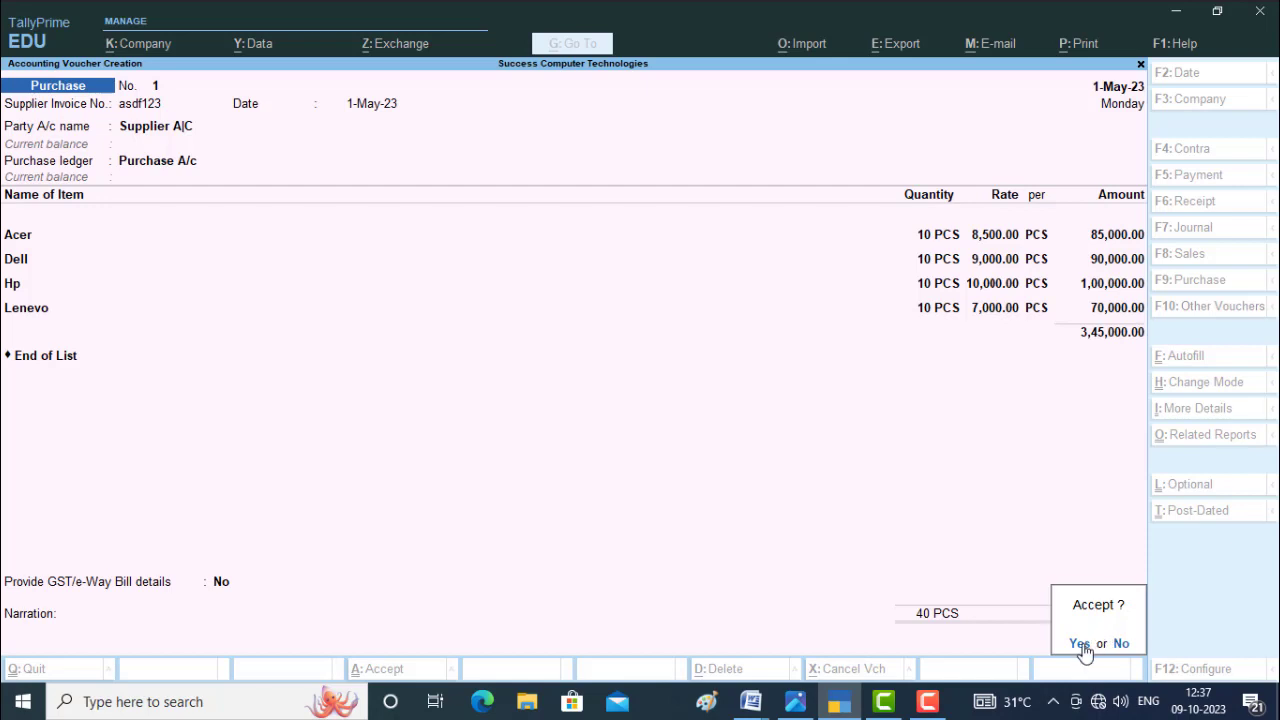
{"action": "key", "text": "Return"}
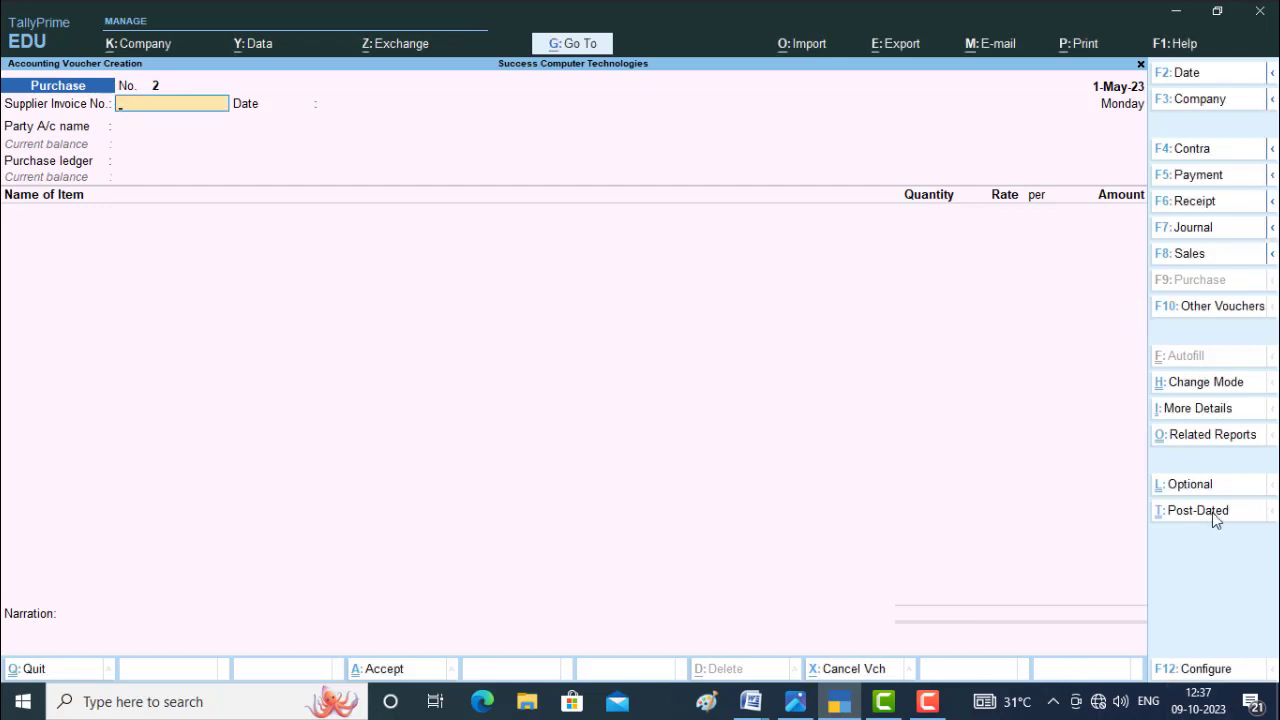
{"action": "key", "text": "Escape"}
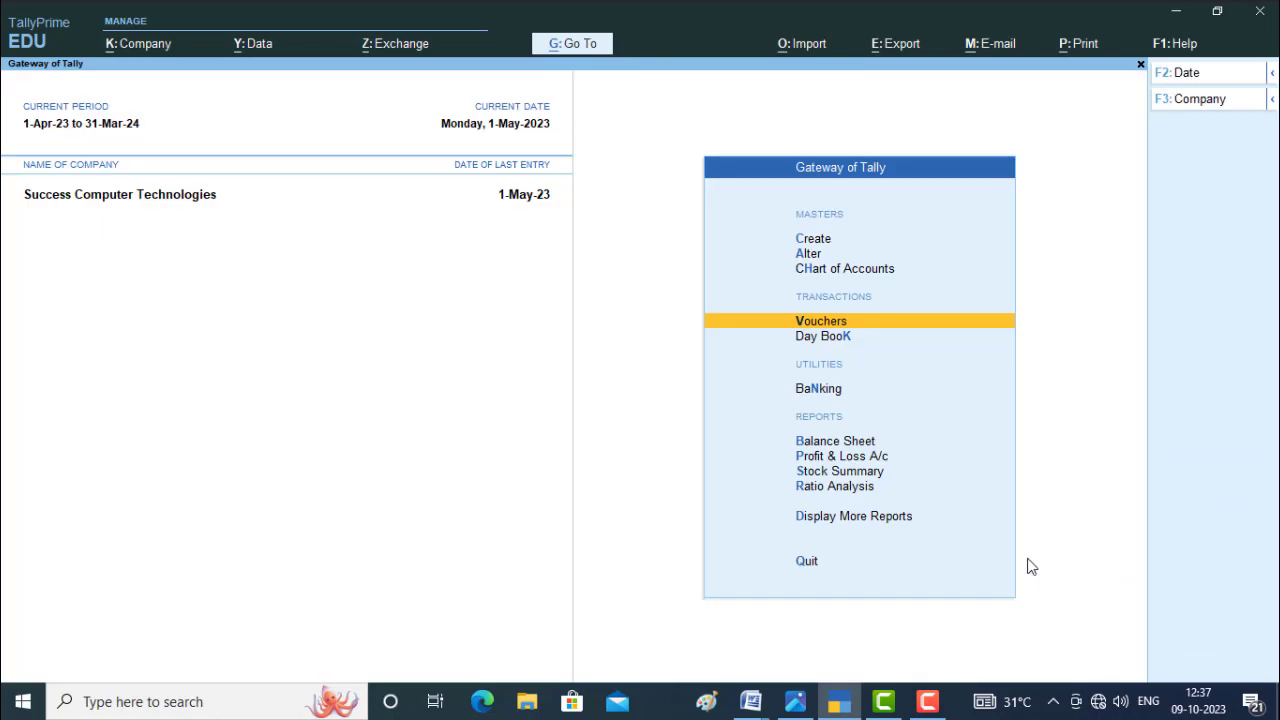
Open the Day Book and view the recorded purchase voucher for Supplier A|C.
{"action": "key", "text": "Down"}
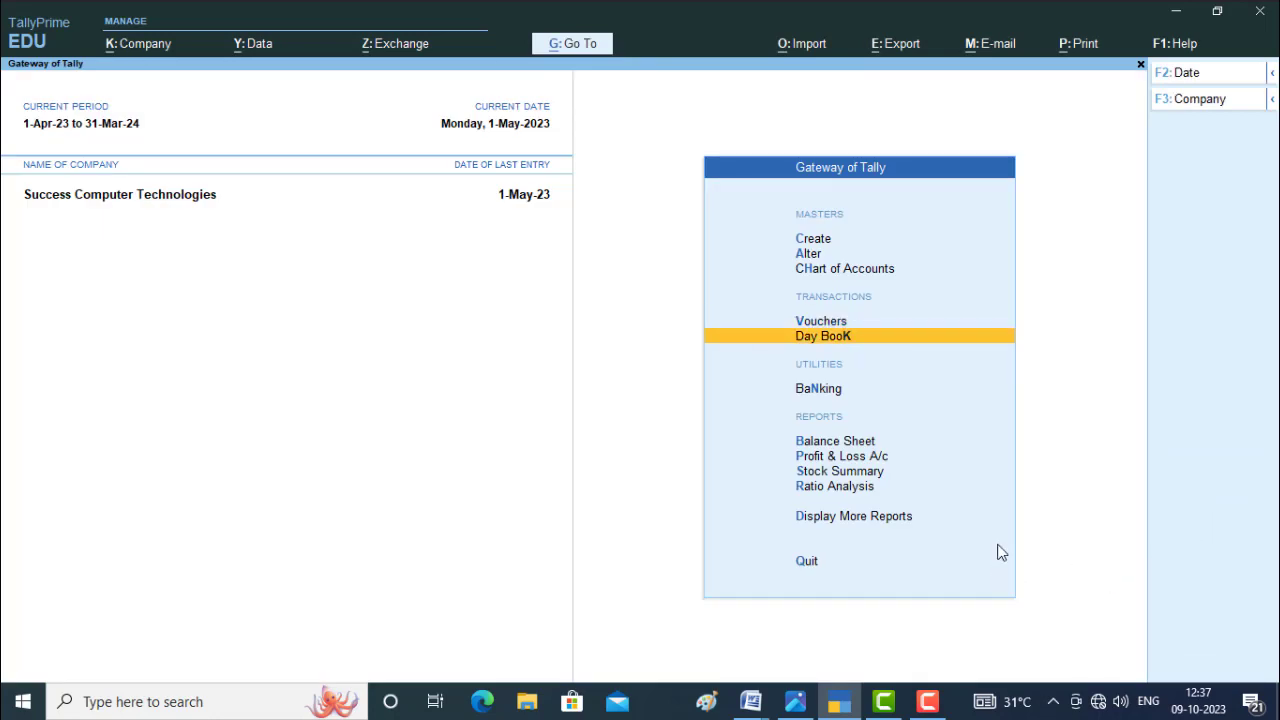
{"action": "key", "text": "Return"}
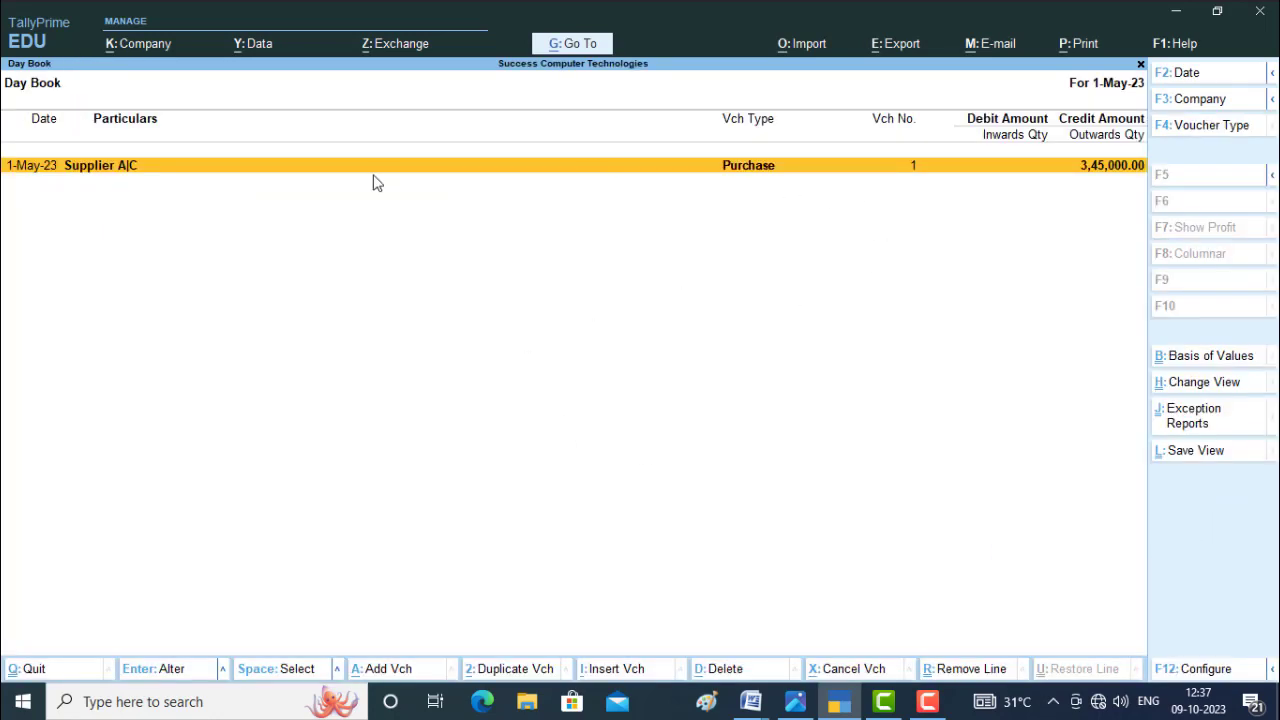
{"action": "left_click", "coordinate": [757, 172]}
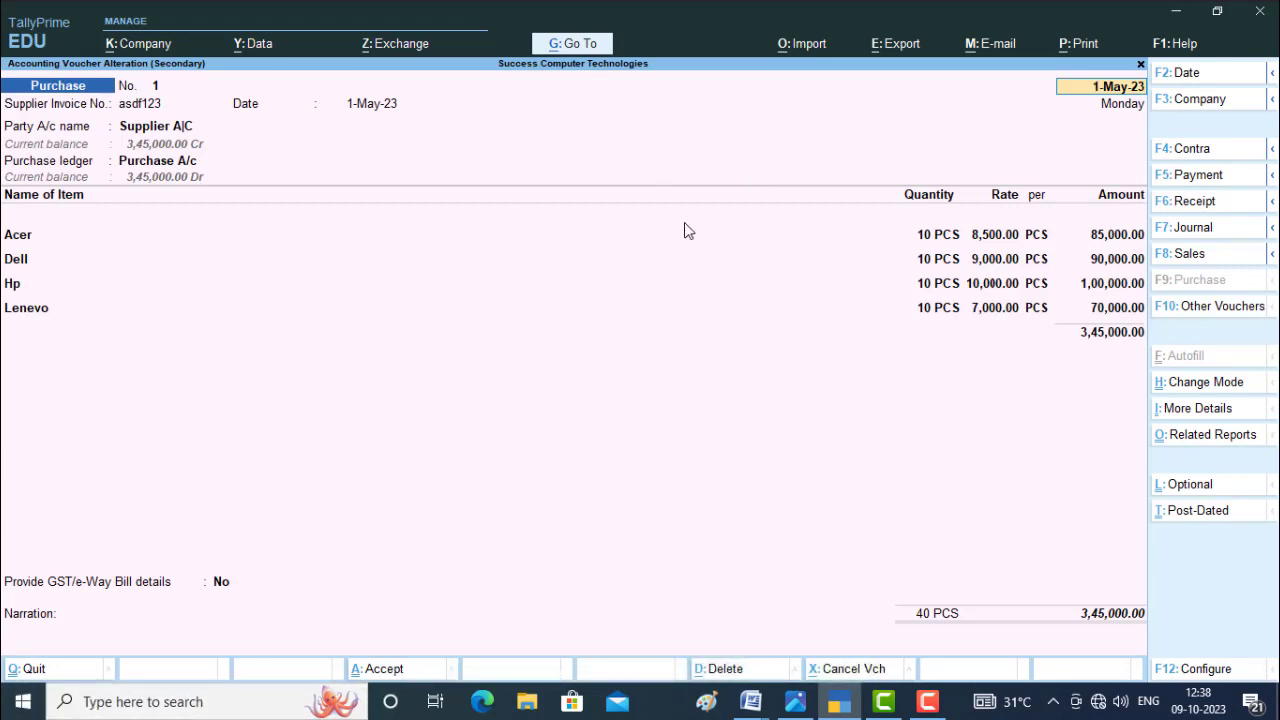
{"action": "key", "text": "Return"}
{"action": "key", "text": "Return"}
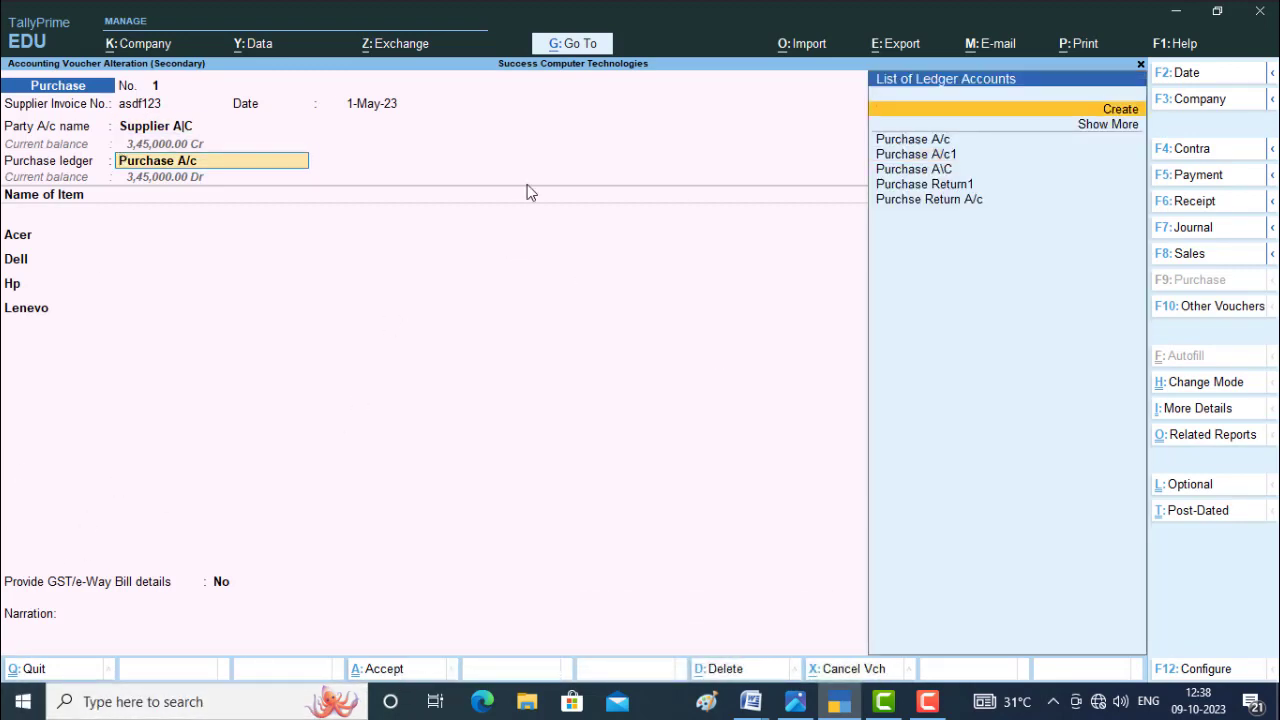
{"action": "key", "text": "alt+c"}
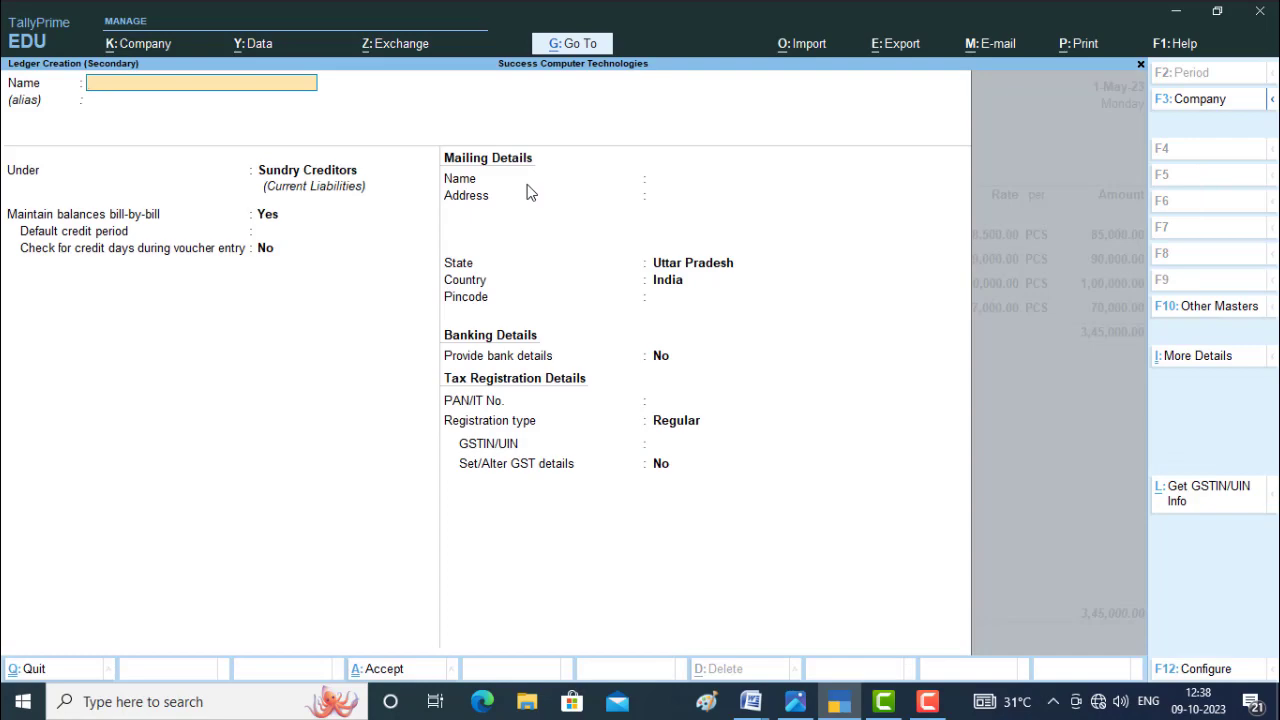
{"action": "key", "text": "Escape"}
{"action": "key", "text": "y"}
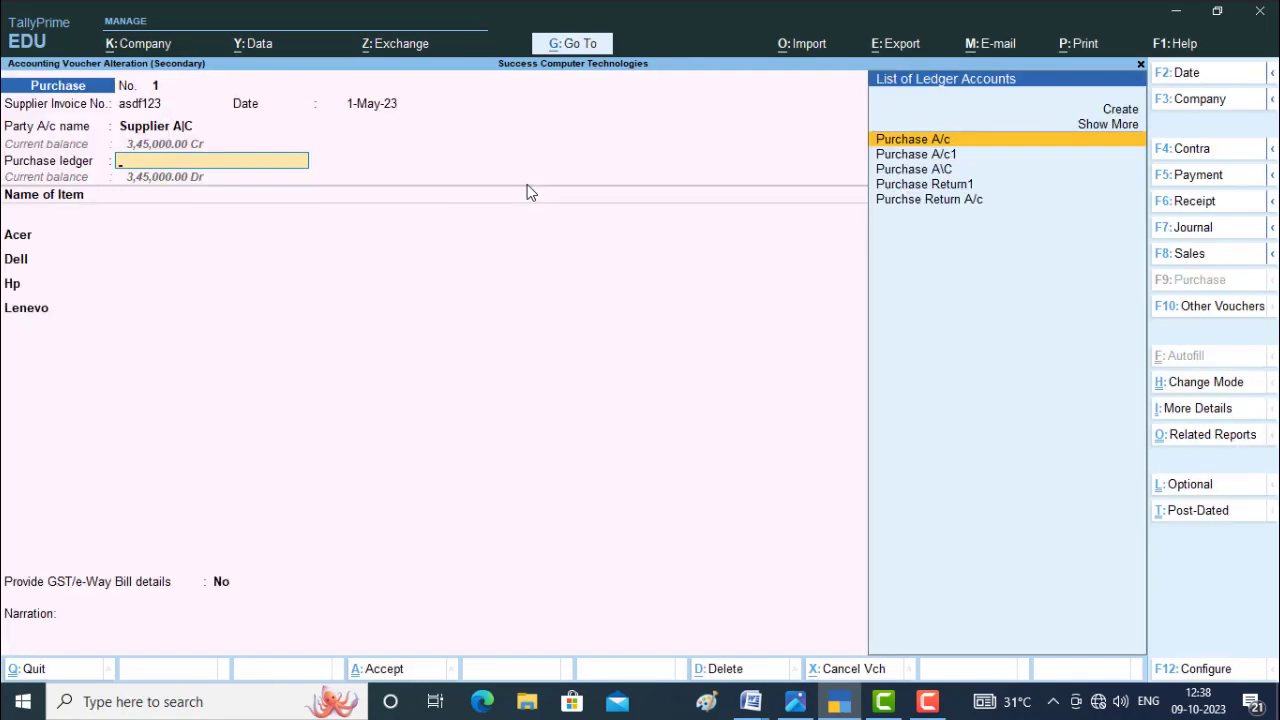
{"action": "key", "text": "Escape"}
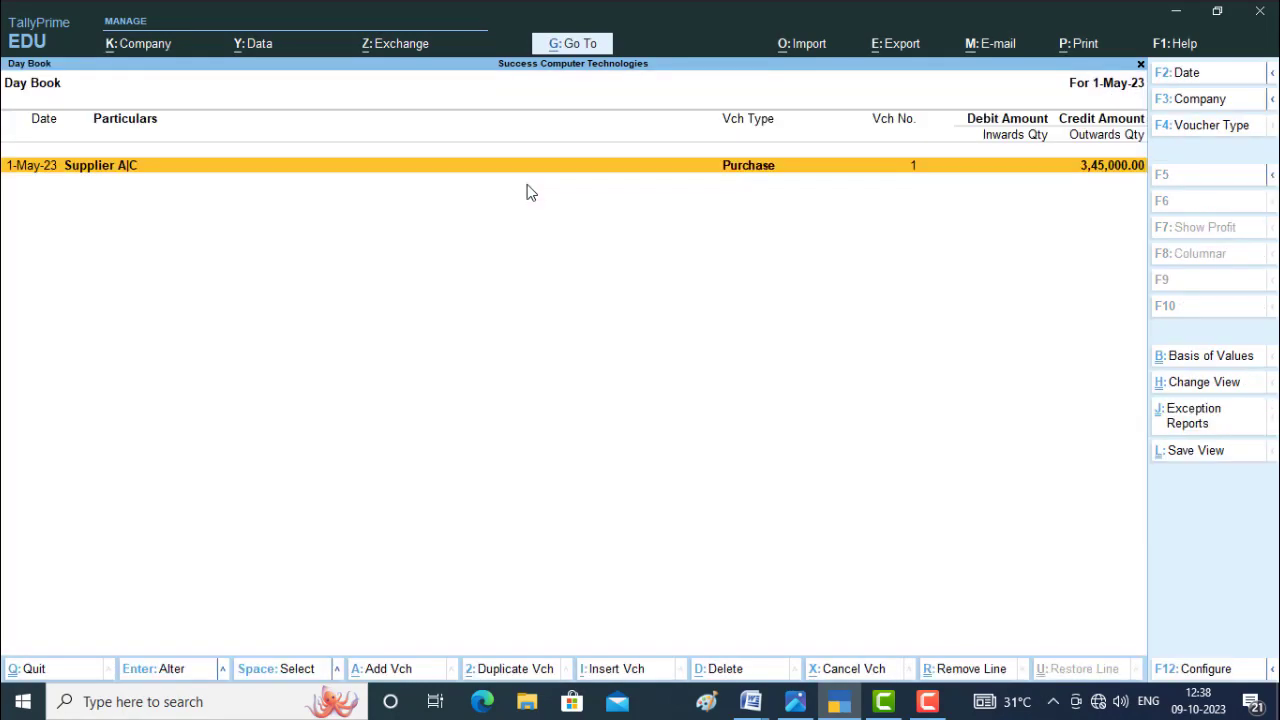
Reopen the purchase voucher from the Day Book and show a print preview of its current invoice.
{"action": "key", "text": "Return"}
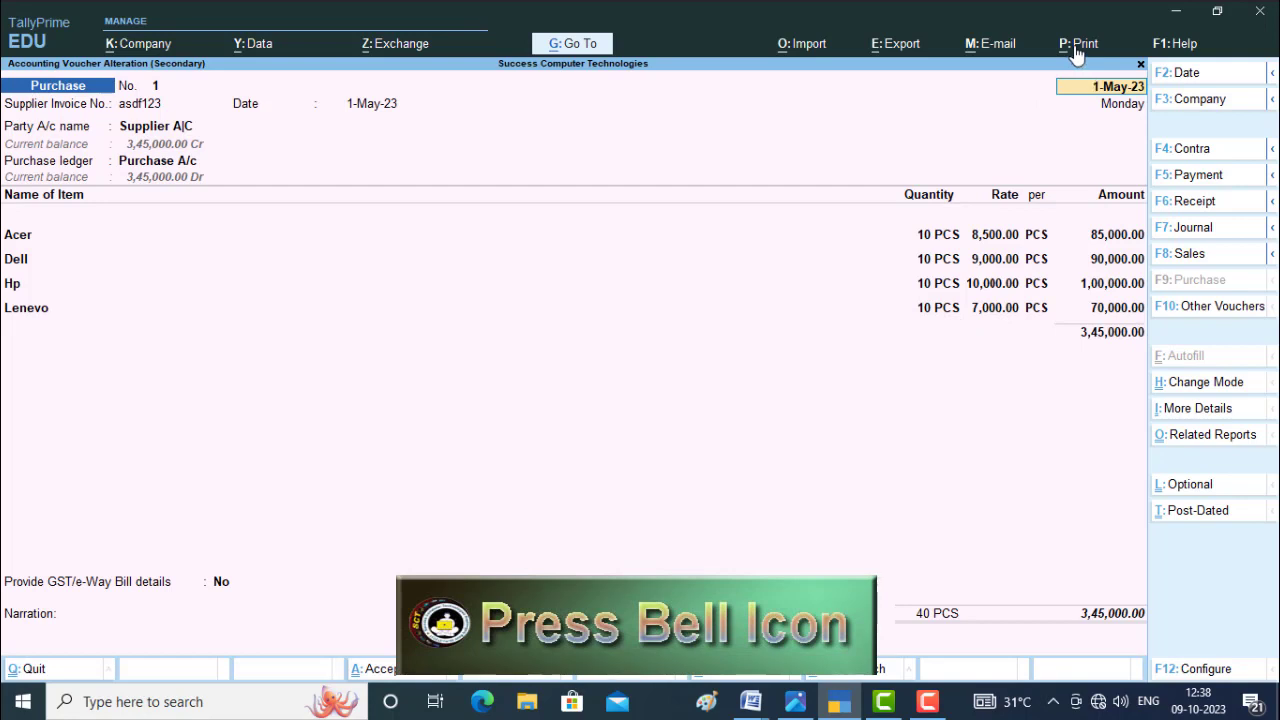
{"action": "key", "text": "alt+p"}
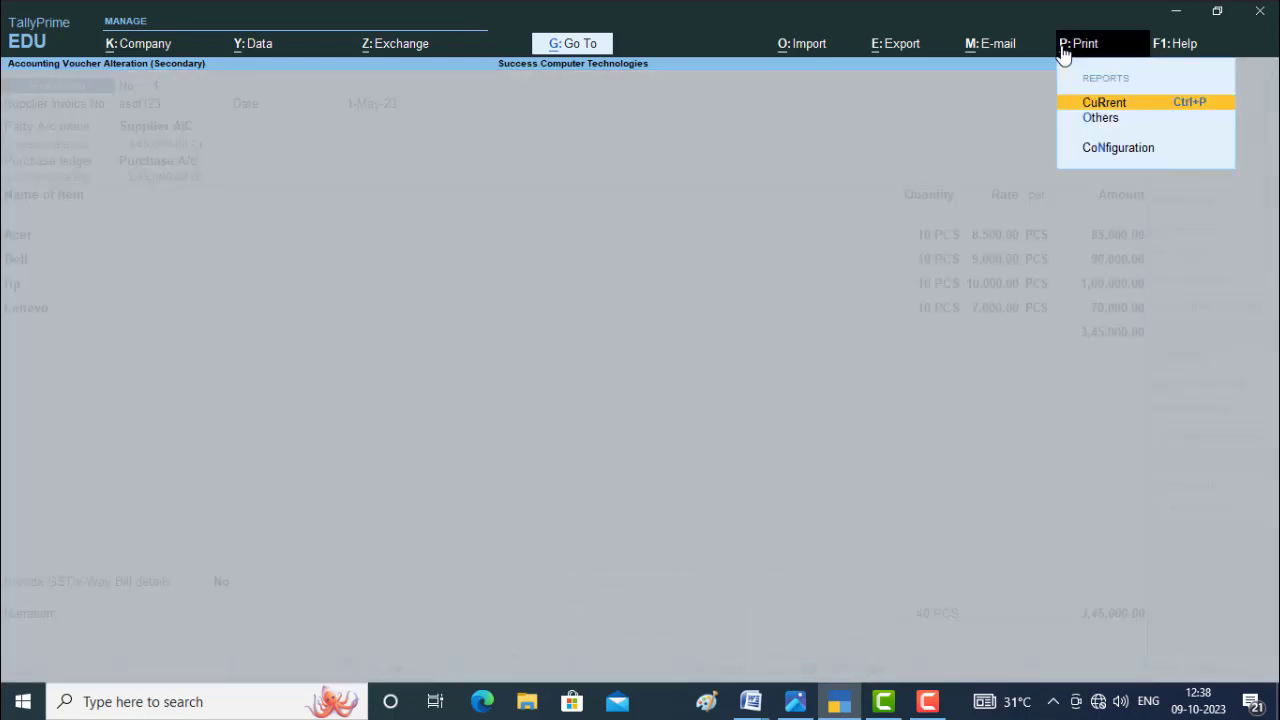
{"action": "left_click", "coordinate": [1133, 112]}
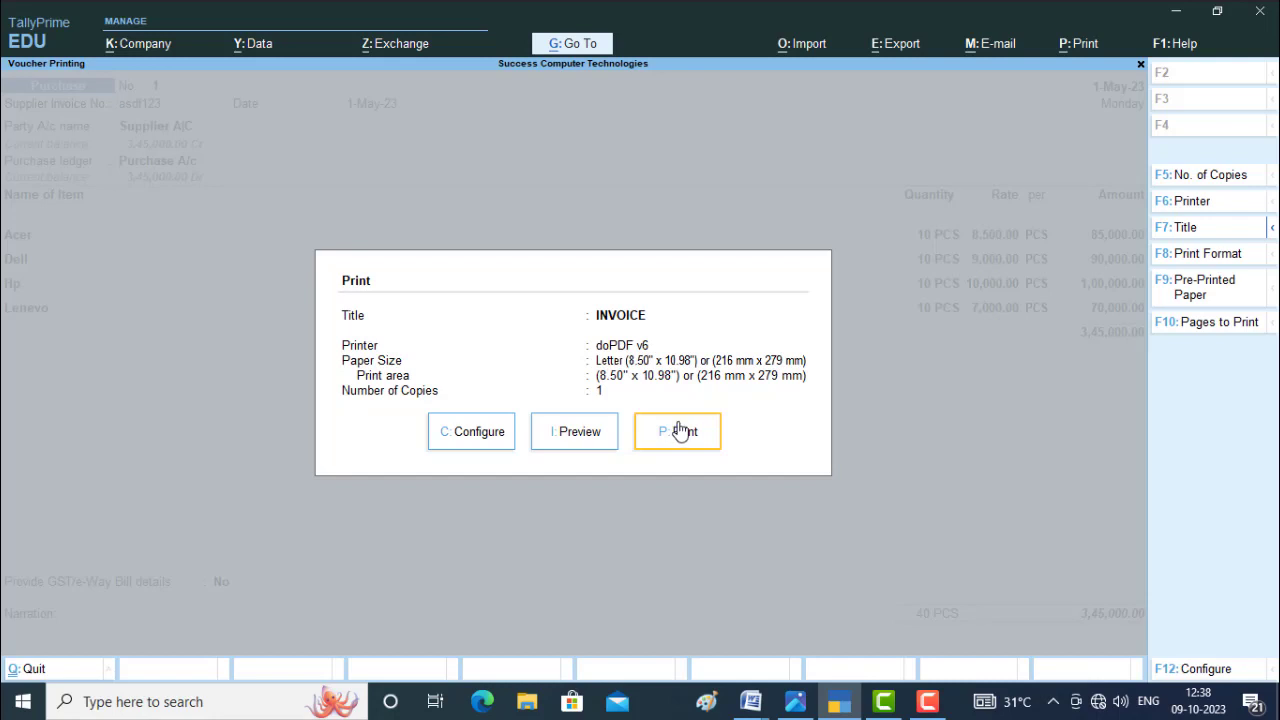
{"action": "left_click", "coordinate": [598, 440]}
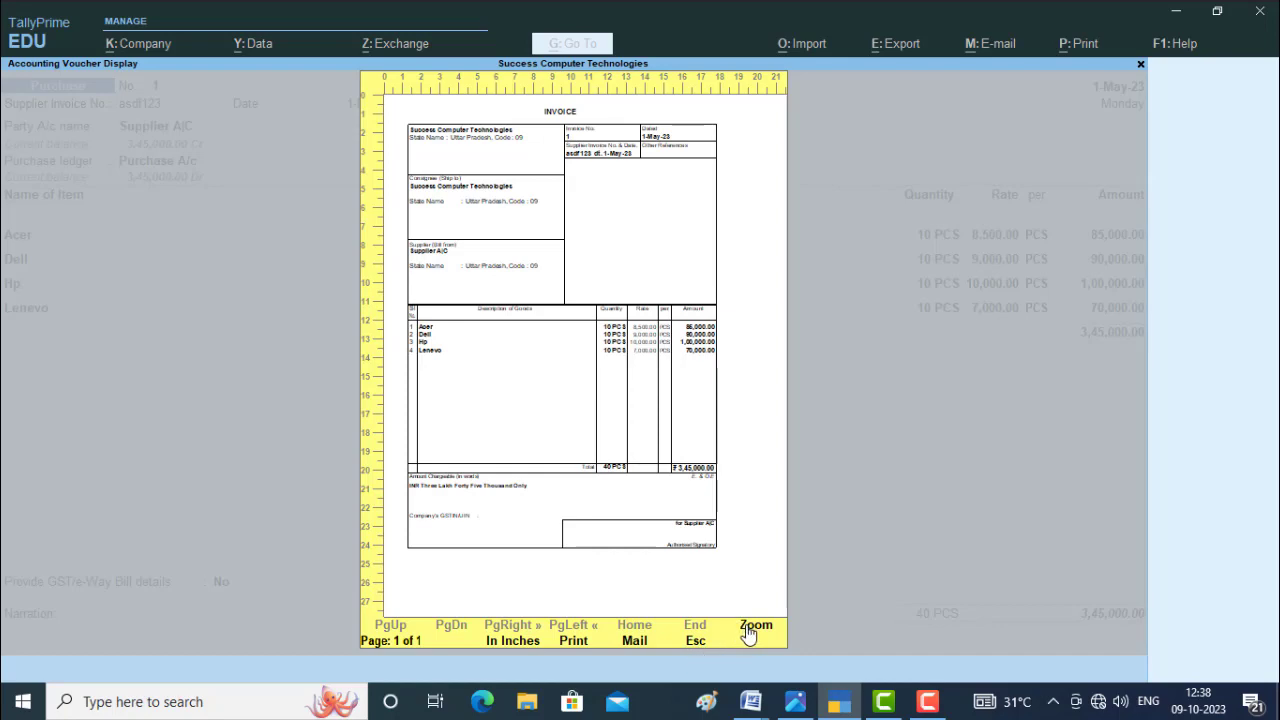
Zoom in on the invoice preview, examine its header, item lines and total, and return to the full-page view.
{"action": "left_click", "coordinate": [745, 633]}
{"action": "scroll", "coordinate": [448, 386], "scroll_direction": "down", "scroll_amount": 2}
{"action": "scroll", "coordinate": [448, 386], "scroll_direction": "down", "scroll_amount": 2}
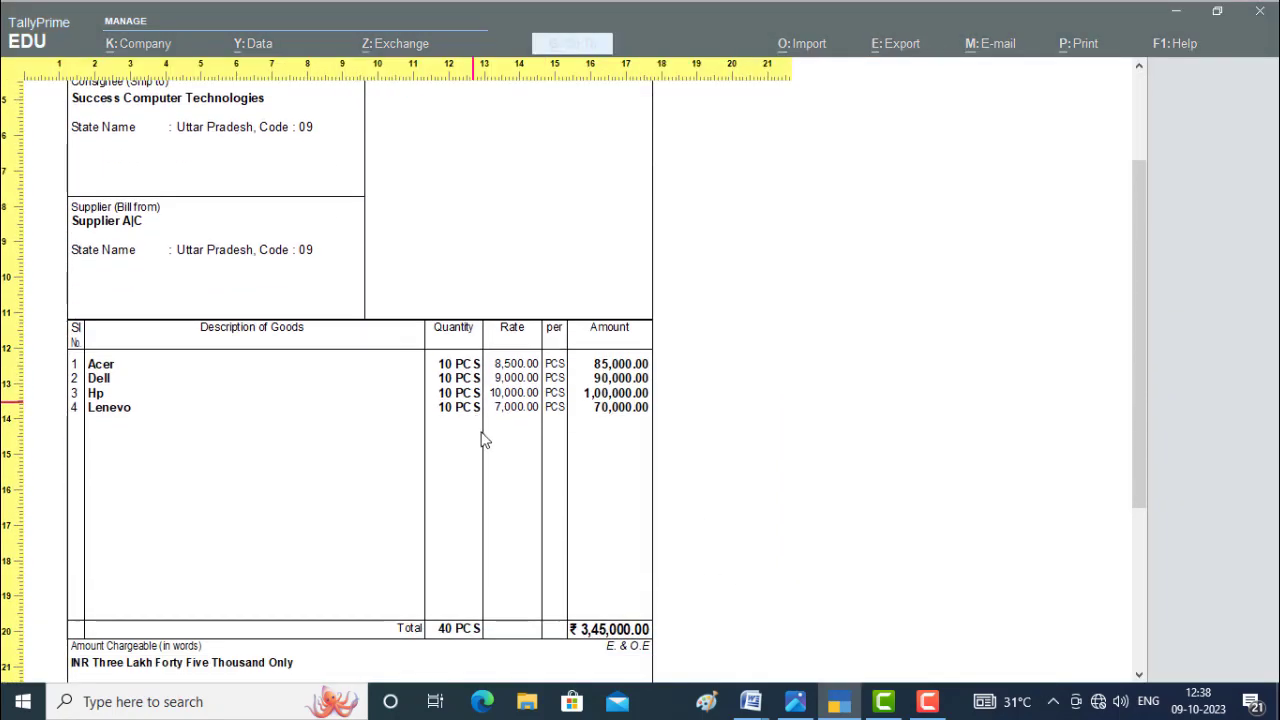
{"action": "scroll", "coordinate": [480, 497], "scroll_direction": "up", "scroll_amount": 2}
{"action": "scroll", "coordinate": [436, 341], "scroll_direction": "up", "scroll_amount": 2}
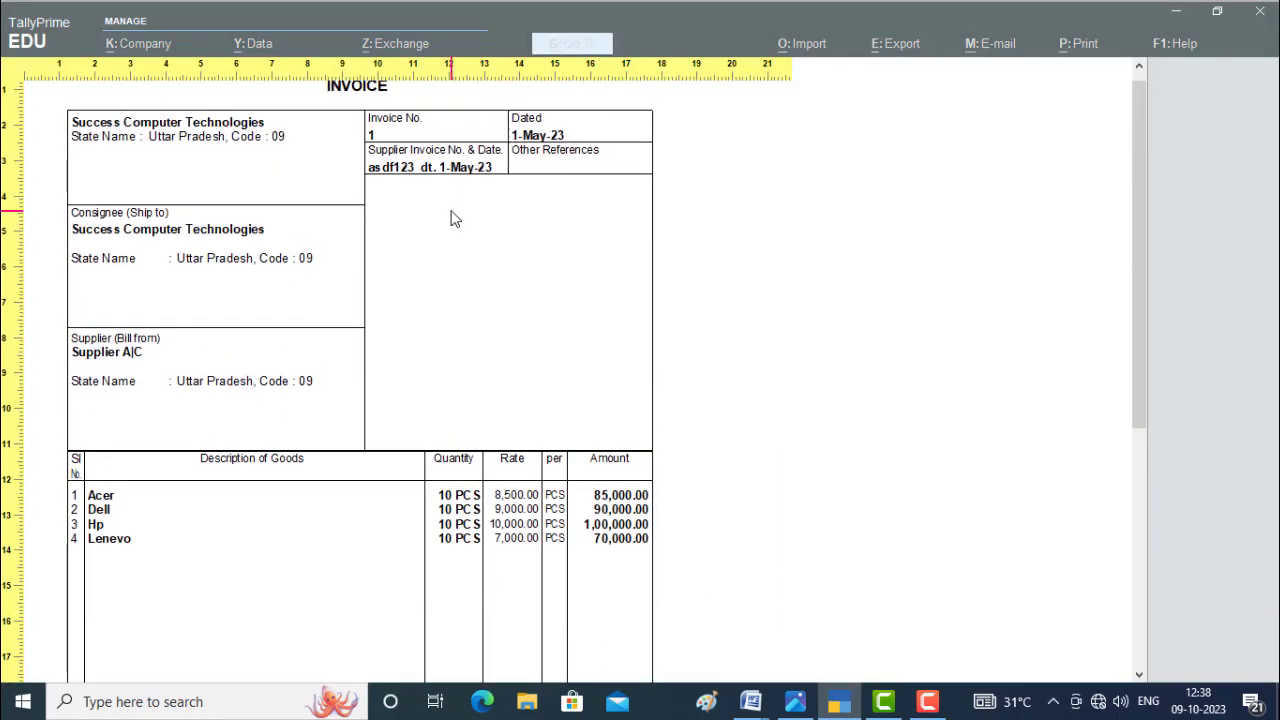
{"action": "left_click", "coordinate": [530, 308]}
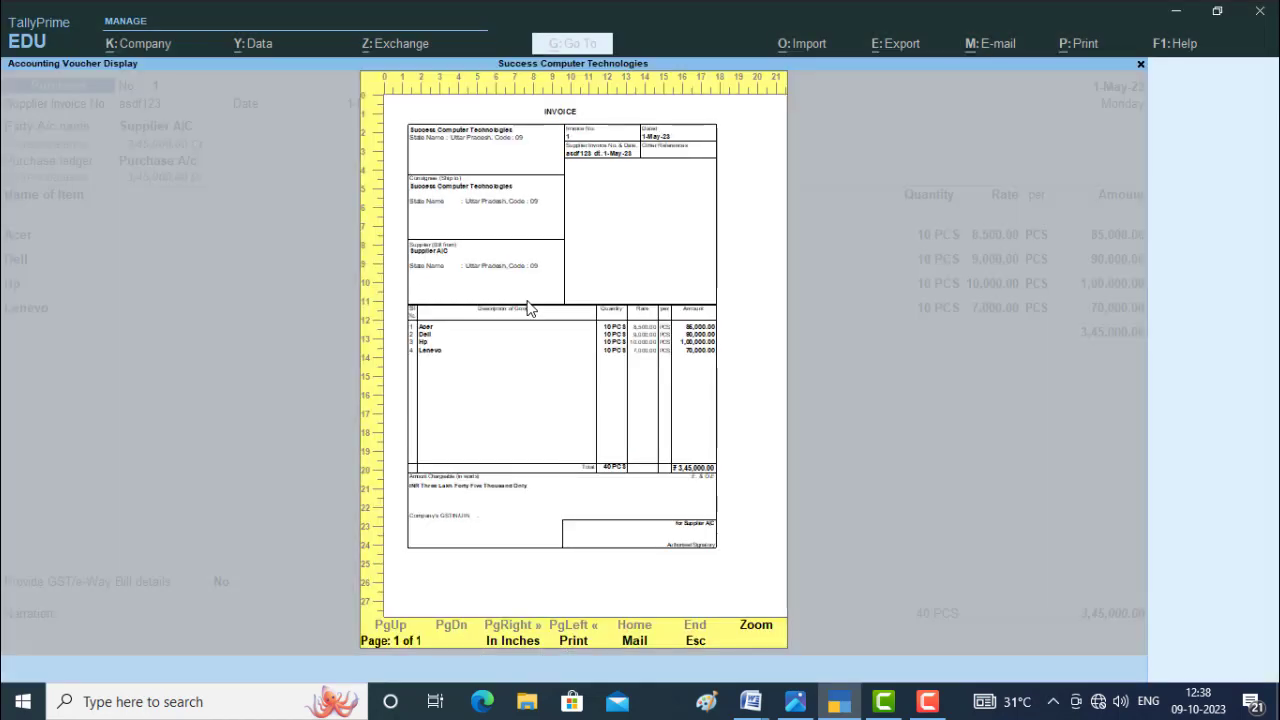
Close the preview and print settings, quit the voucher without saving changes, and return to the Gateway of Tally.
{"action": "key", "text": "Escape"}
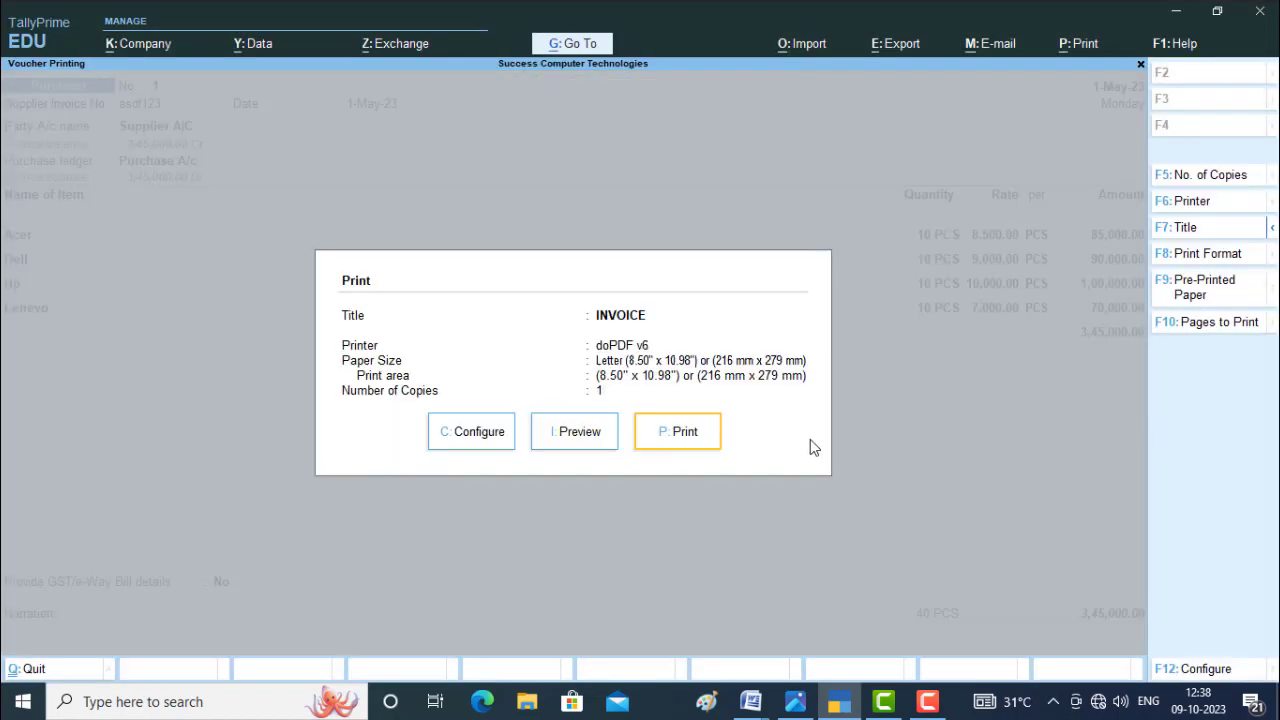
{"action": "key", "text": "Escape"}
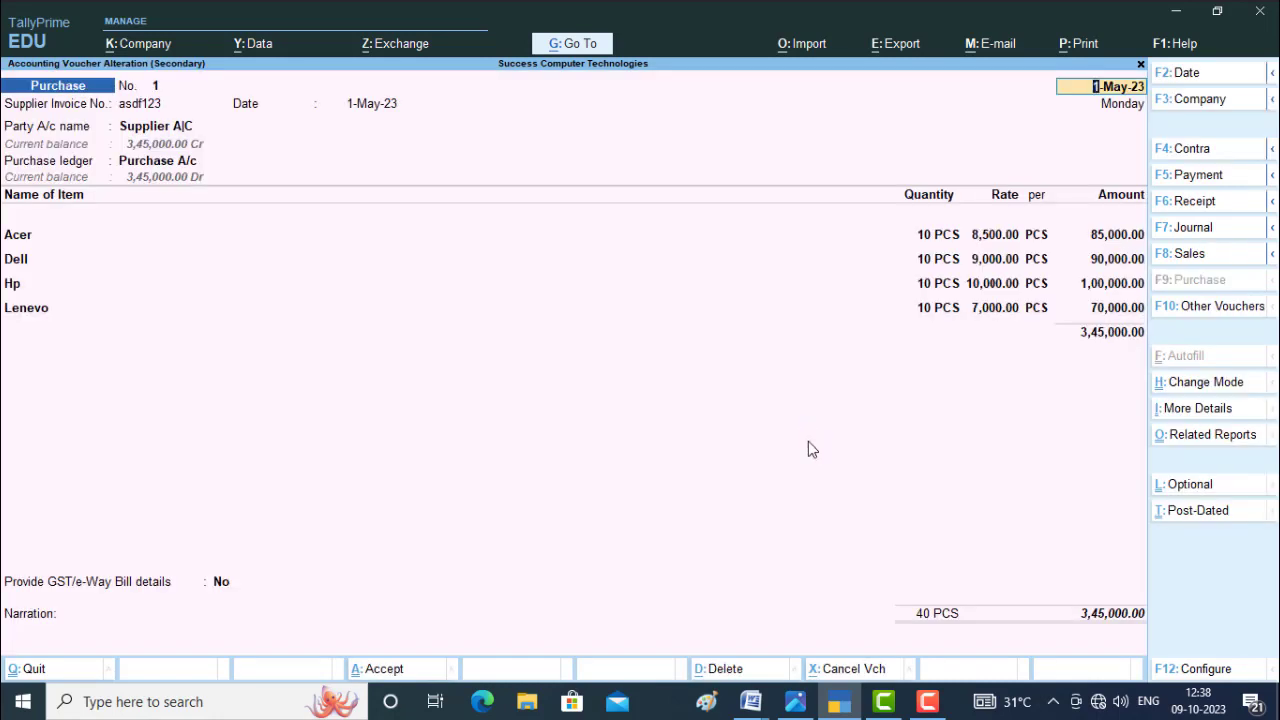
{"action": "key", "text": "BackSpace"}
{"action": "key", "text": "Escape"}
{"action": "key", "text": "y"}
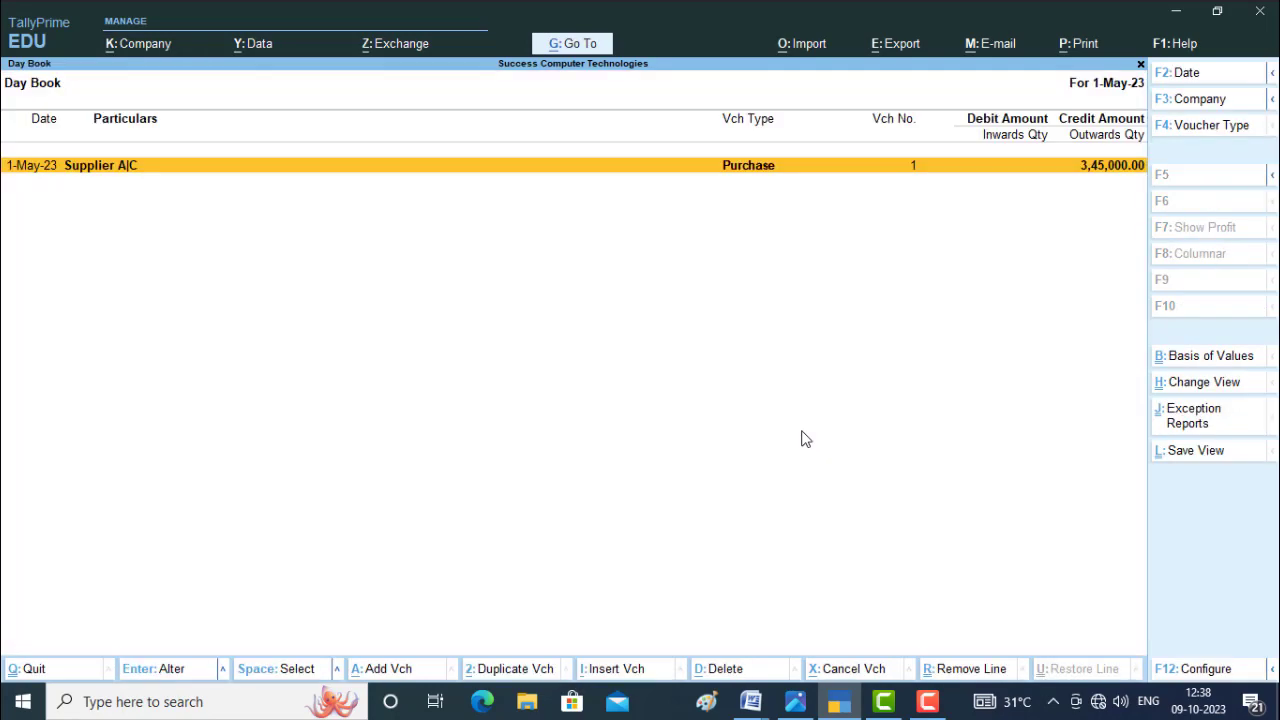
{"action": "key", "text": "Escape"}
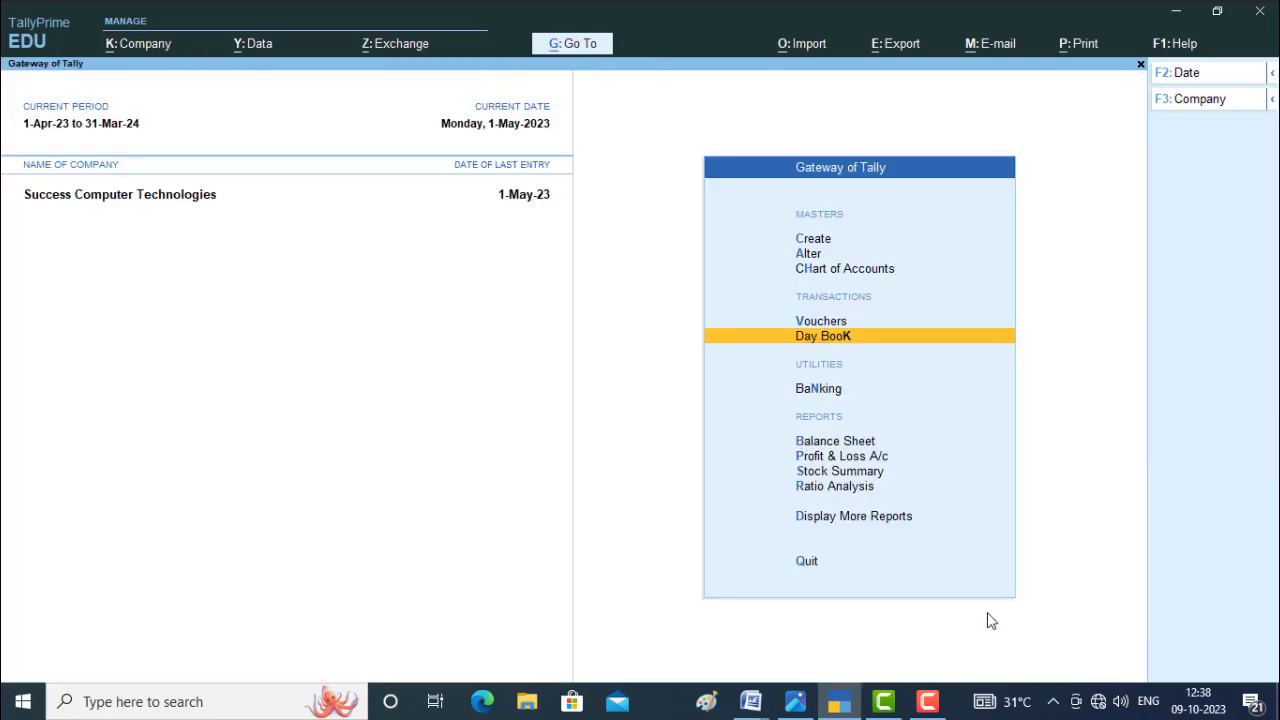
Move to the Balance Sheet report in the Gateway of Tally.
{"action": "key", "text": "Down"}
{"action": "key", "text": "Down"}
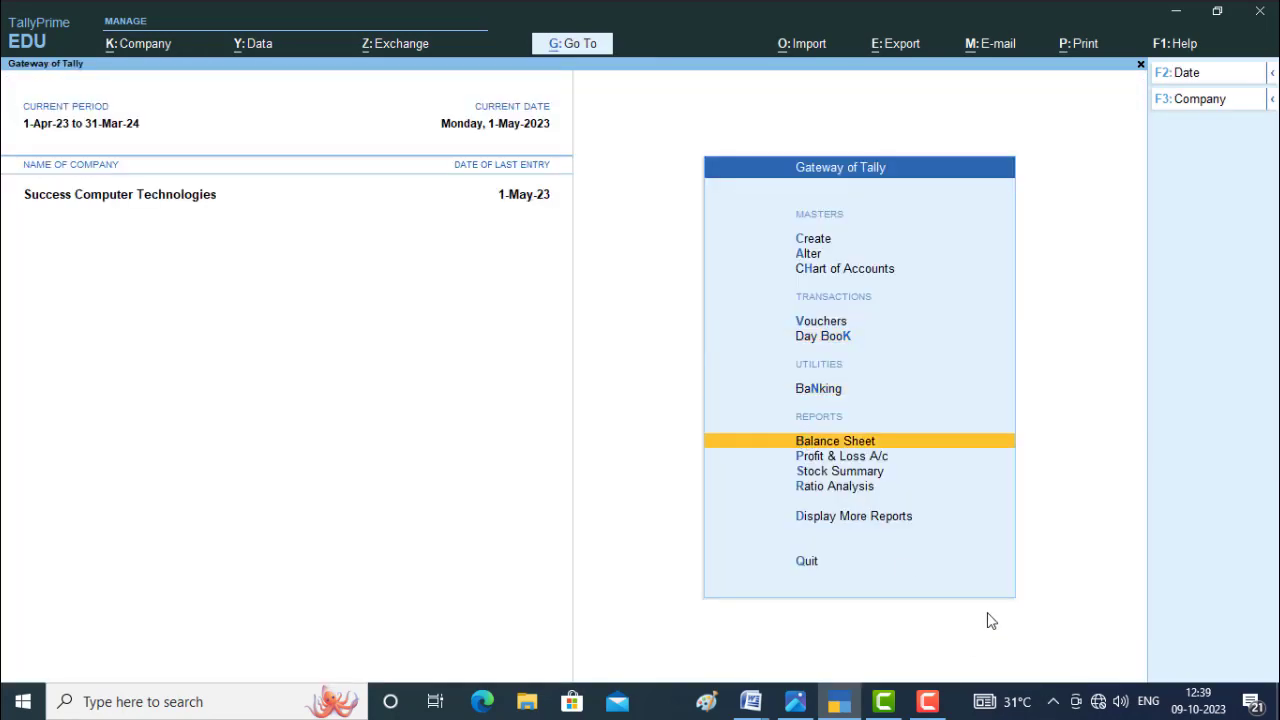